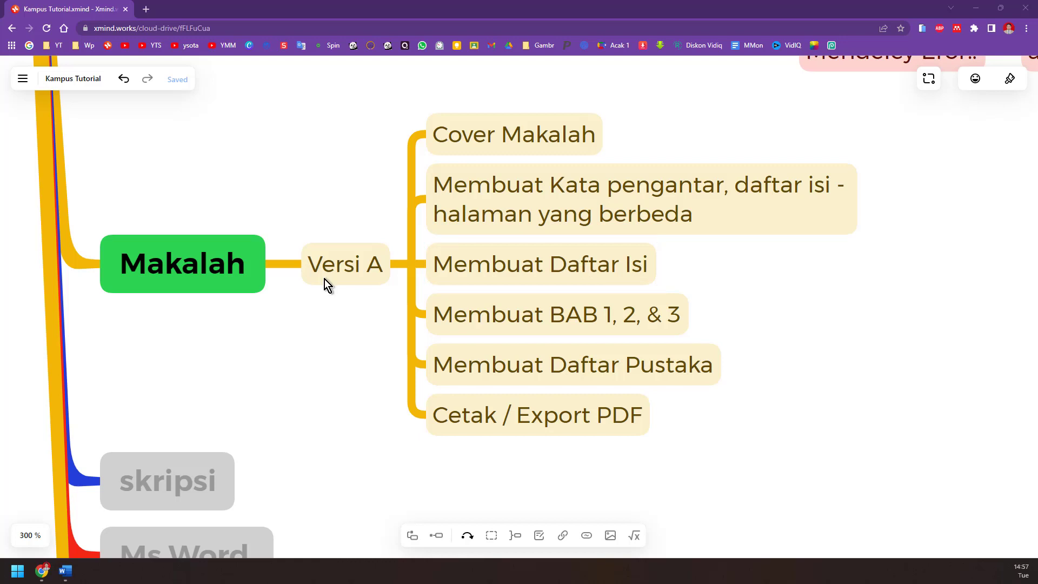
Switch to the Makalah 1 document in Word, place the cursor below DAFTAR ISI, and view the available heading styles
left_click(65, 571)
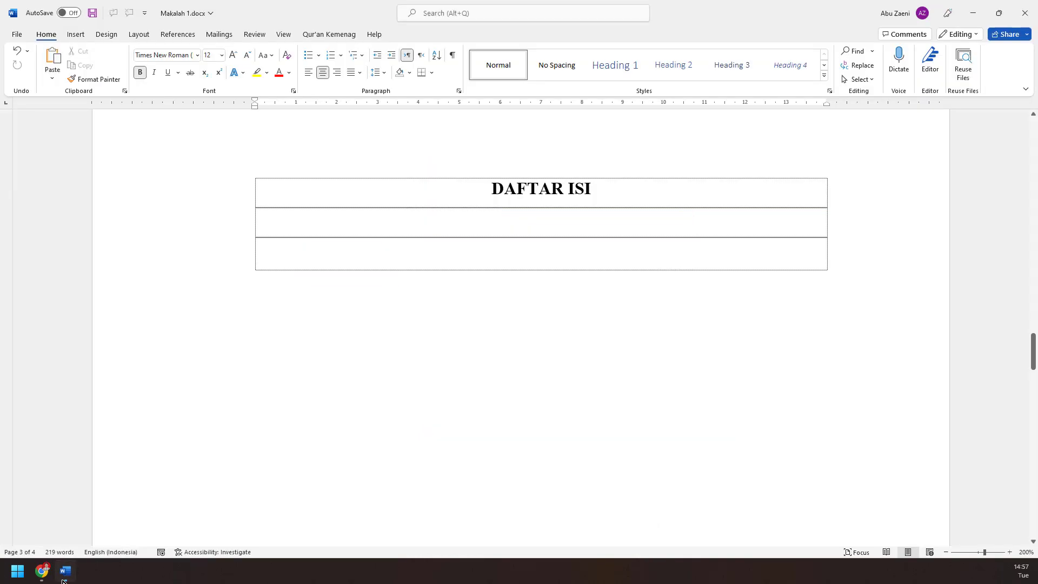
left_click(555, 217)
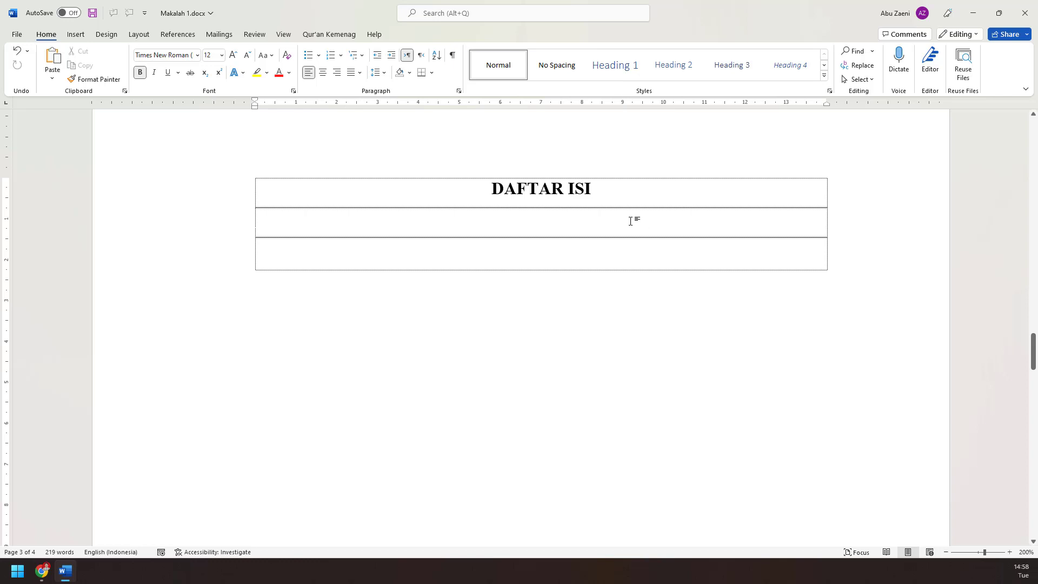
scroll(631, 222, "up", 3)
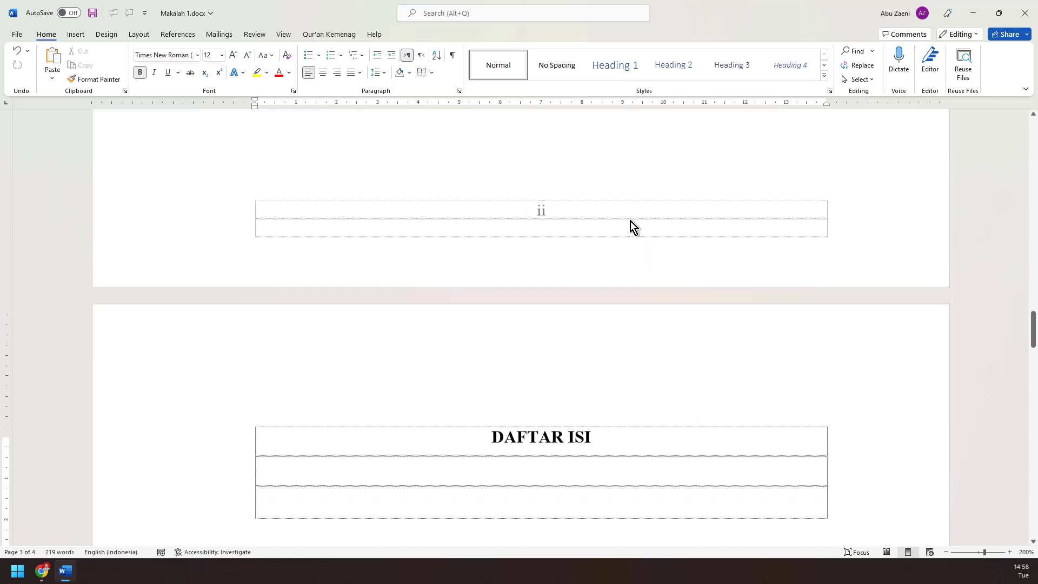
scroll(611, 348, "down", 3)
scroll(615, 340, "up", 5)
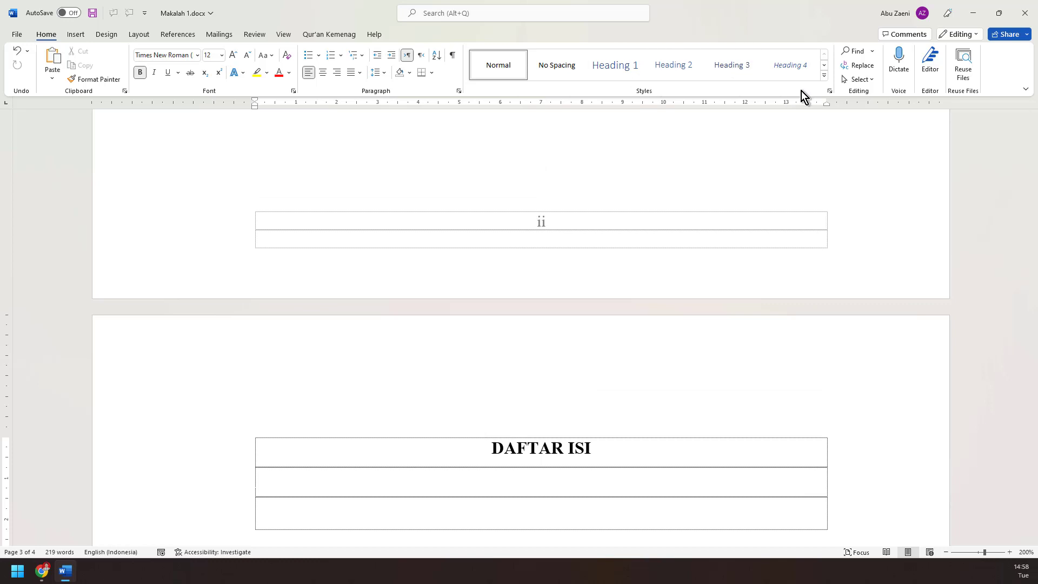
left_click(824, 75)
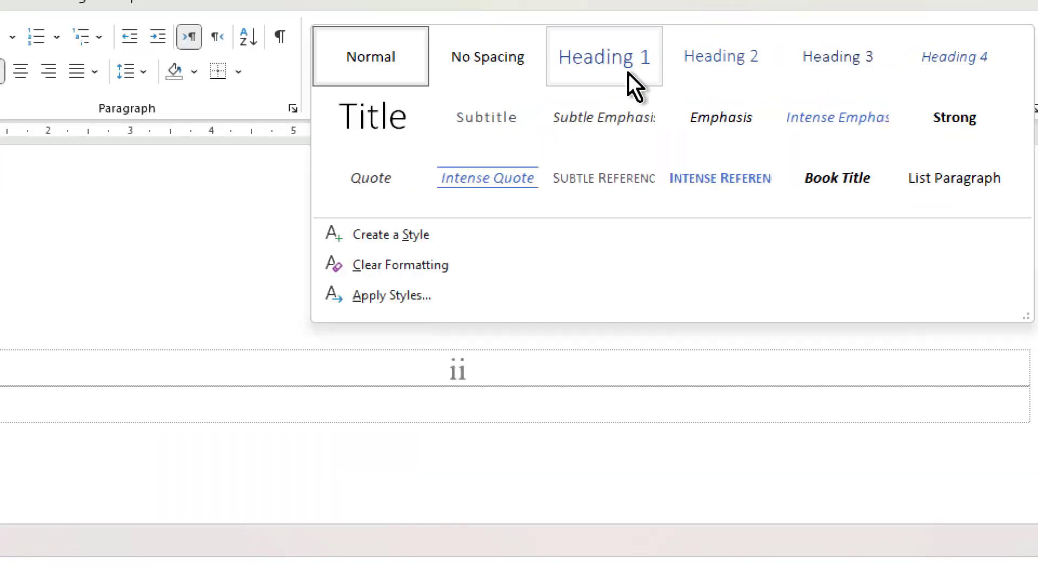
left_click(628, 73)
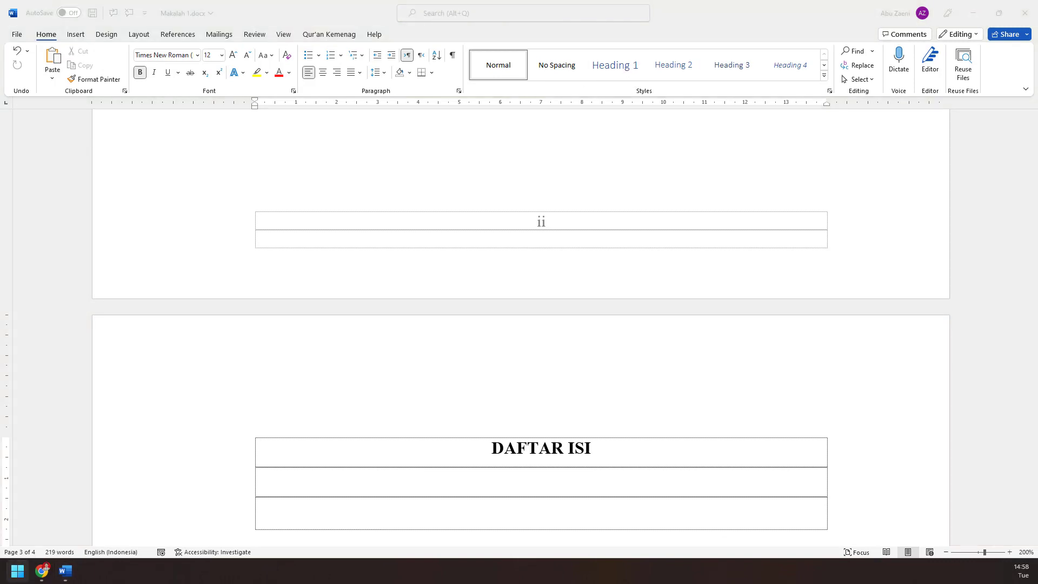
Open Notepad and list "Heading 1", "Heading 2" and "Heading 3" on separate lines
key("Return")
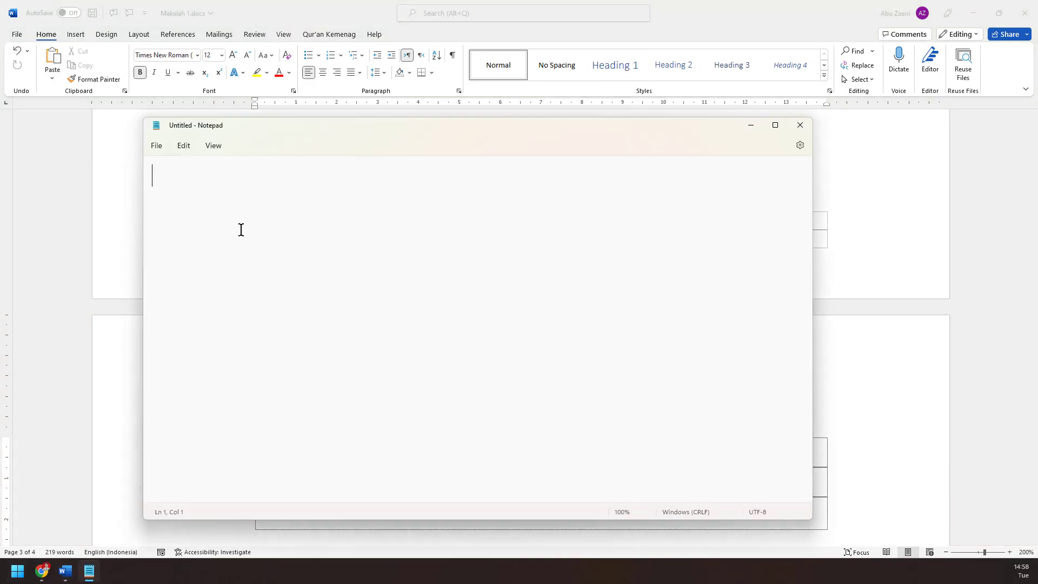
type("Heading")
key("Return")
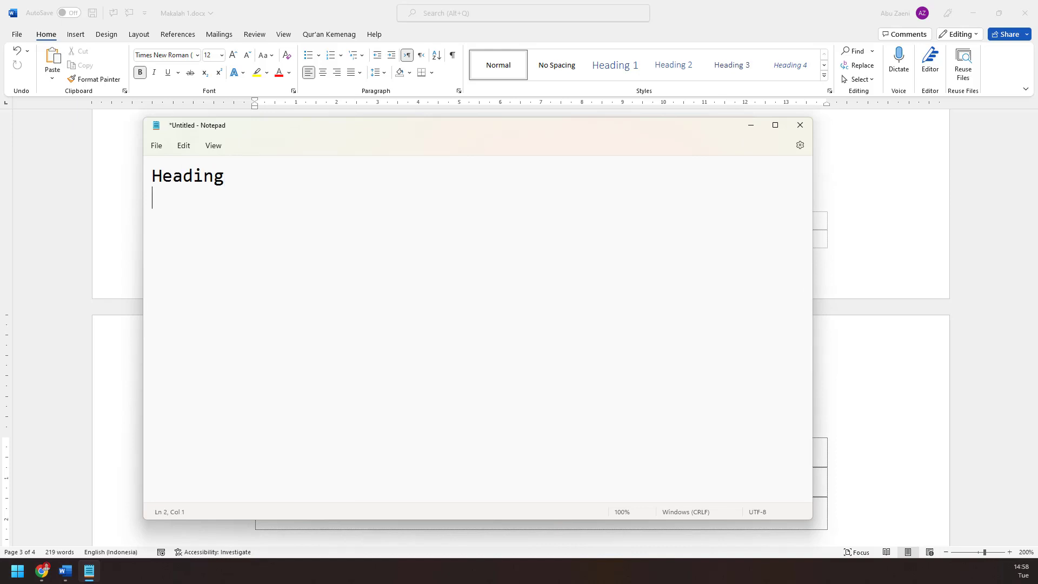
key("BackSpace")
type("1")
key("Return")
type("Heading 2")
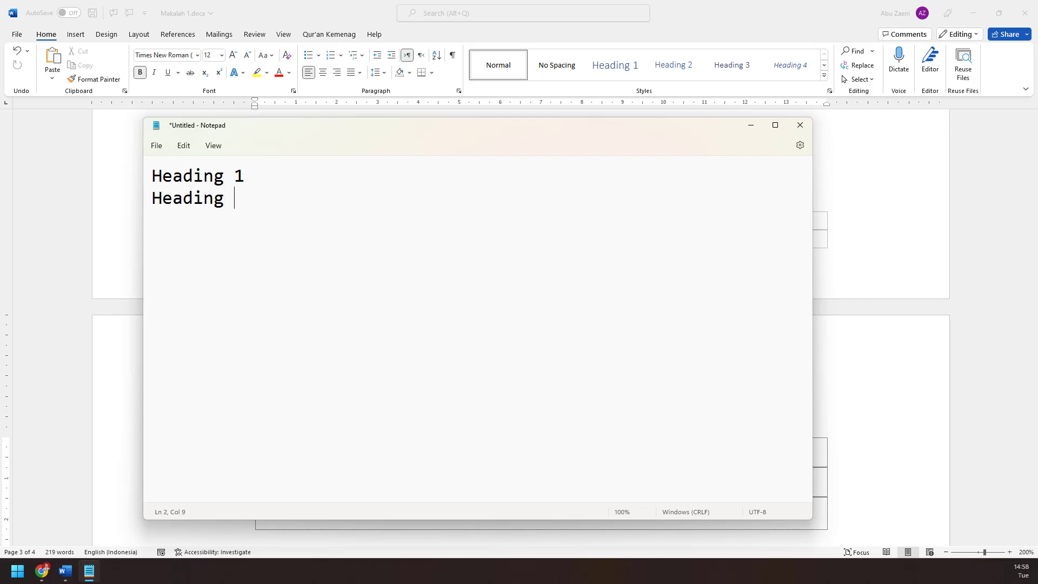
key("Return")
type("Heading 3")
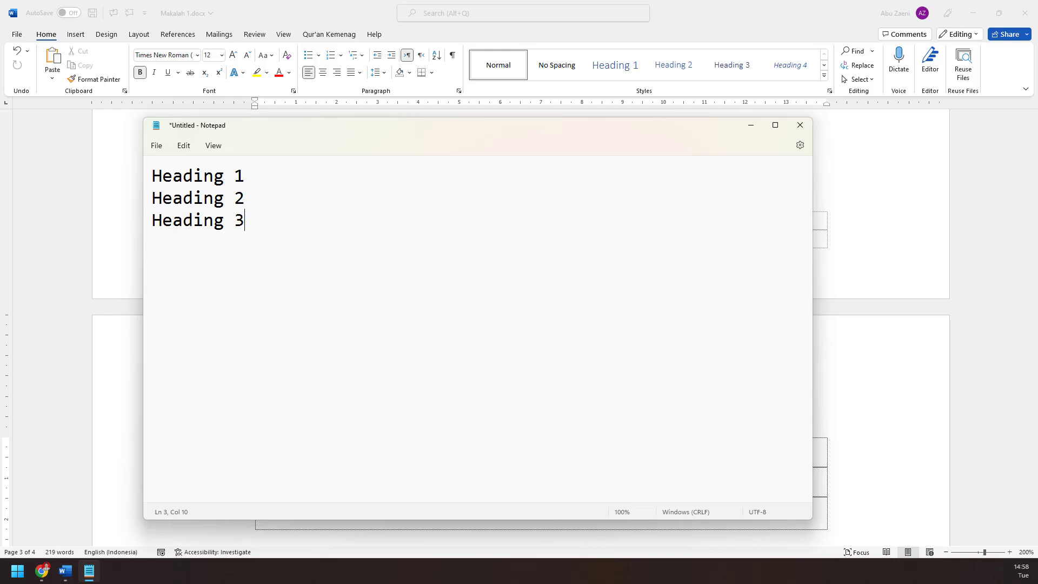
Insert a blank line after the Heading 1 line and after the Heading 2 line
left_click(272, 183)
key("Return")
left_click(288, 220)
key("Return")
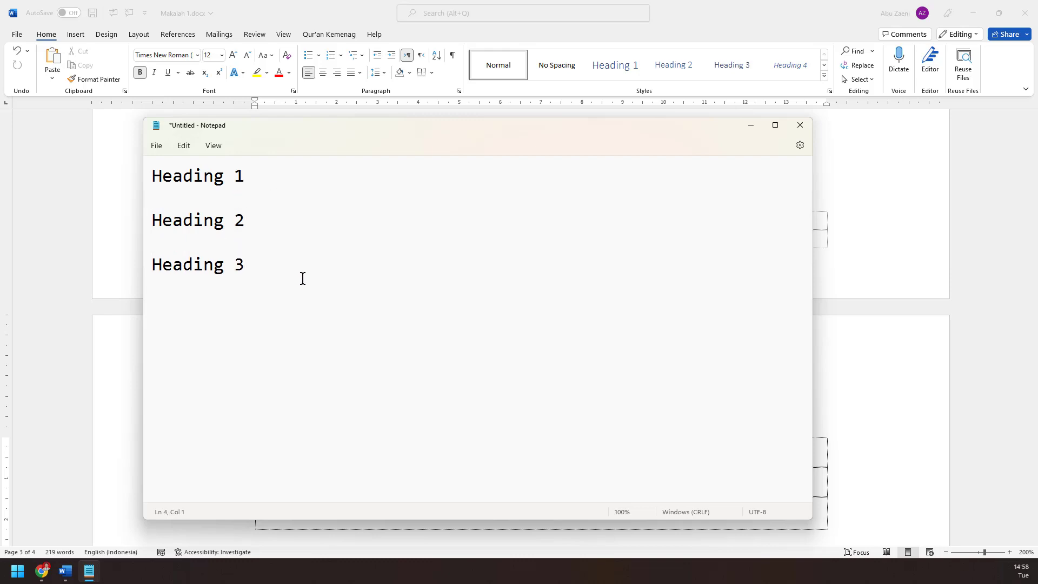
Append ": BAB 1 pen, BAB 2" to the Heading 1 line as its description
left_click(326, 178)
type(": BAB 1 Oendahului")
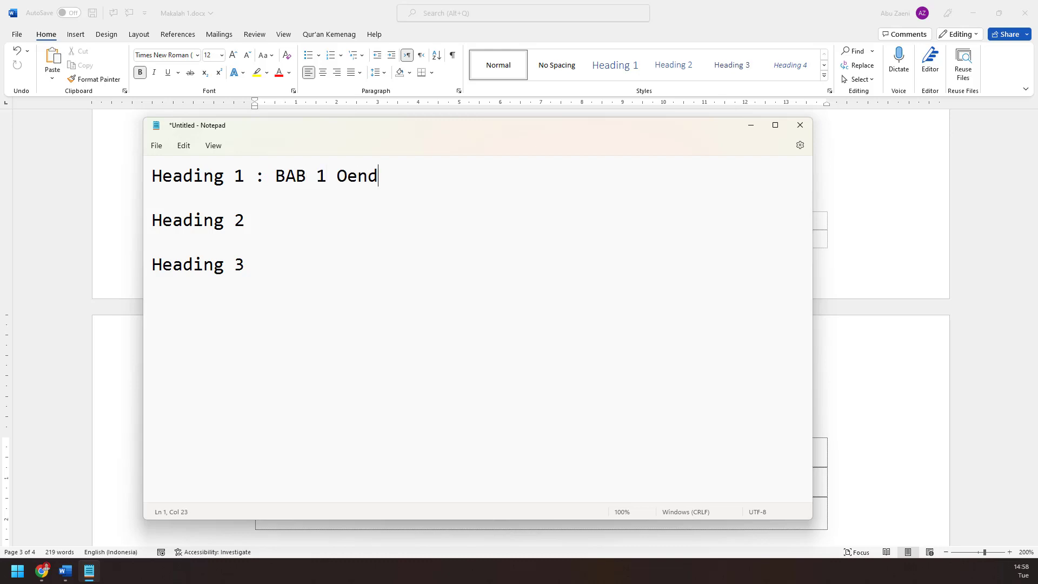
key("BackSpace")
key("BackSpace")
key("BackSpace")
key("BackSpace")
key("BackSpace")
key("BackSpace")
key("BackSpace")
key("BackSpace")
key("BackSpace")
key("BackSpace")
type("pen, BAB 2")
Append ": Sub BAB (A,B,C)" to the Heading 2 line as its description
left_click(267, 220)
type(": ")
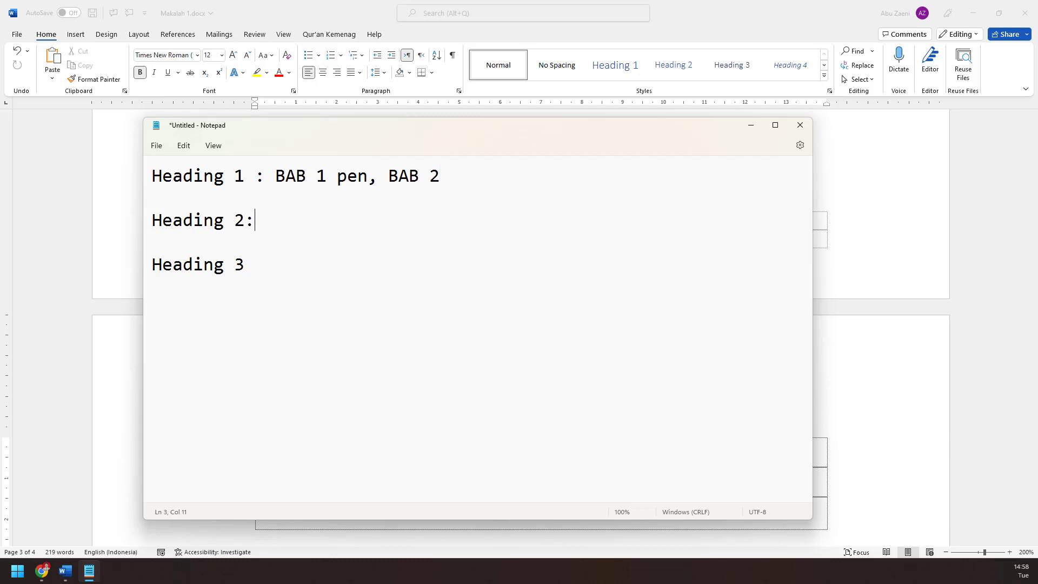
type("SUb")
key("BackSpace")
type("=")
key("BackSpace")
key("BackSpace")
type("ub BAB")
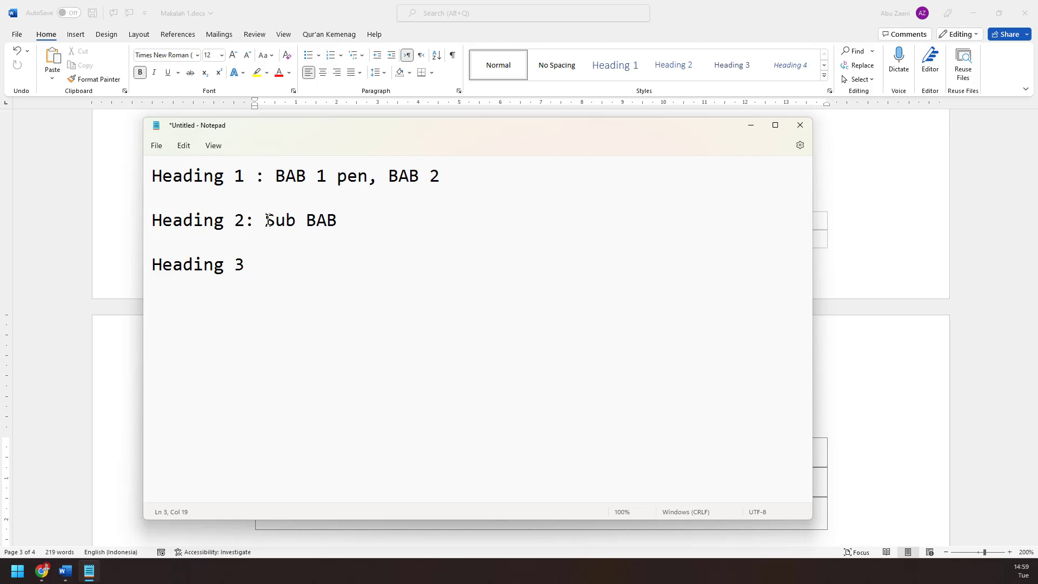
type(" (A,B")
type(", C")
key("BackSpace")
key("BackSpace")
type("C)")
Append ": Sub bab sub bab (A.1," to the Heading 3 line and minimize the note
left_click(301, 271)
type(": Sub")
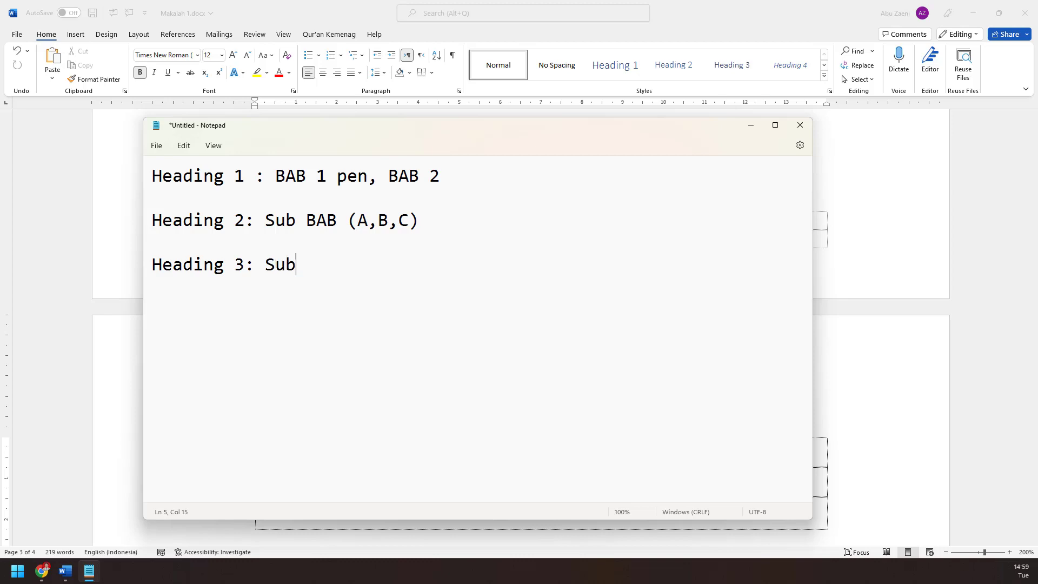
type(" bab sub bab (")
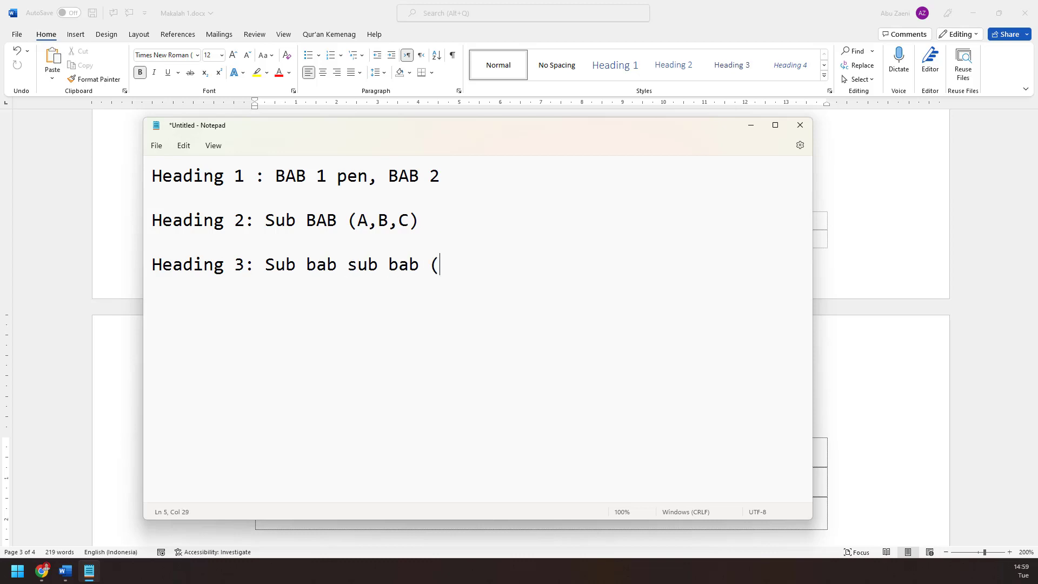
type("A.1")
type(",")
left_click(747, 128)
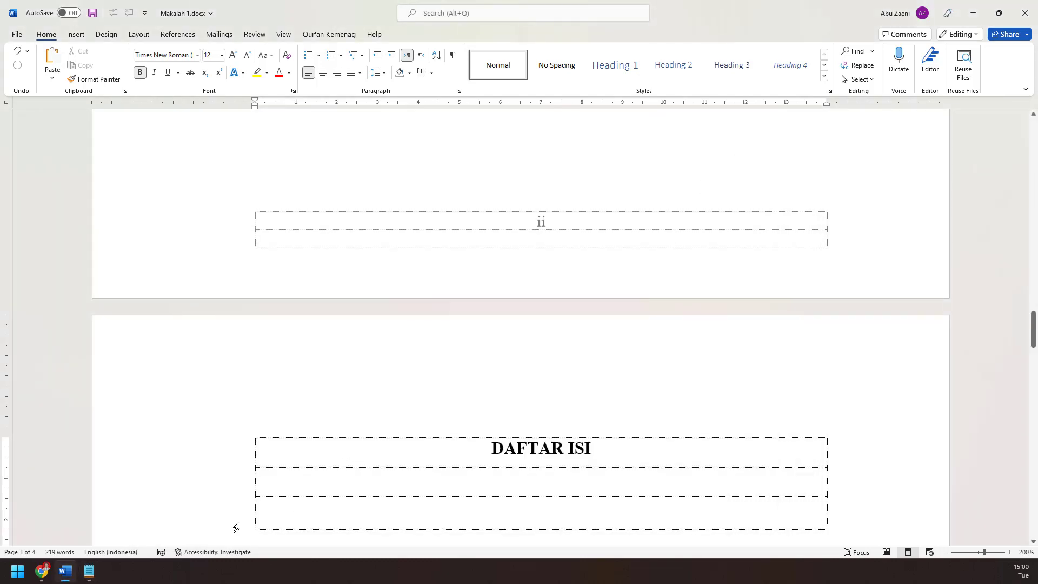
Reopen the Notepad note and insert "Cover, Kata pengantar, Daftar Isi" before "BAB 1 pen" in the Heading 1 line
left_click(89, 571)
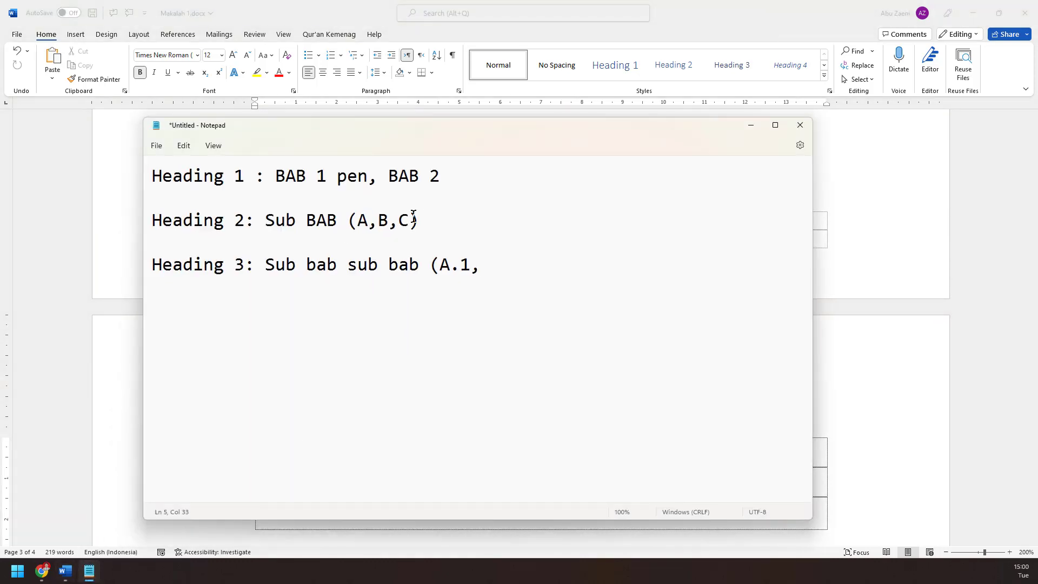
left_click(279, 178)
type("COver")
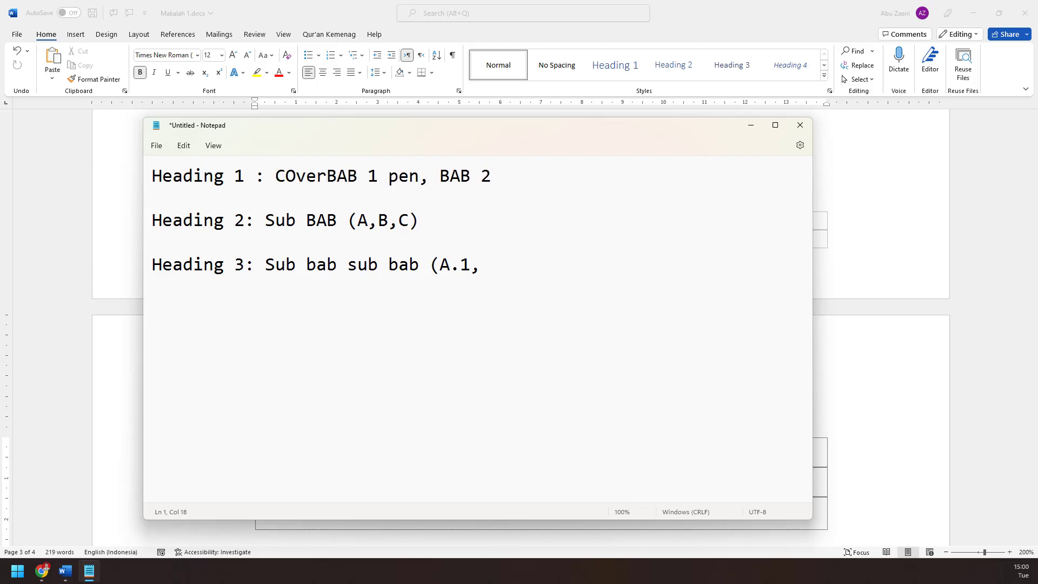
type(", ")
type("Kata ")
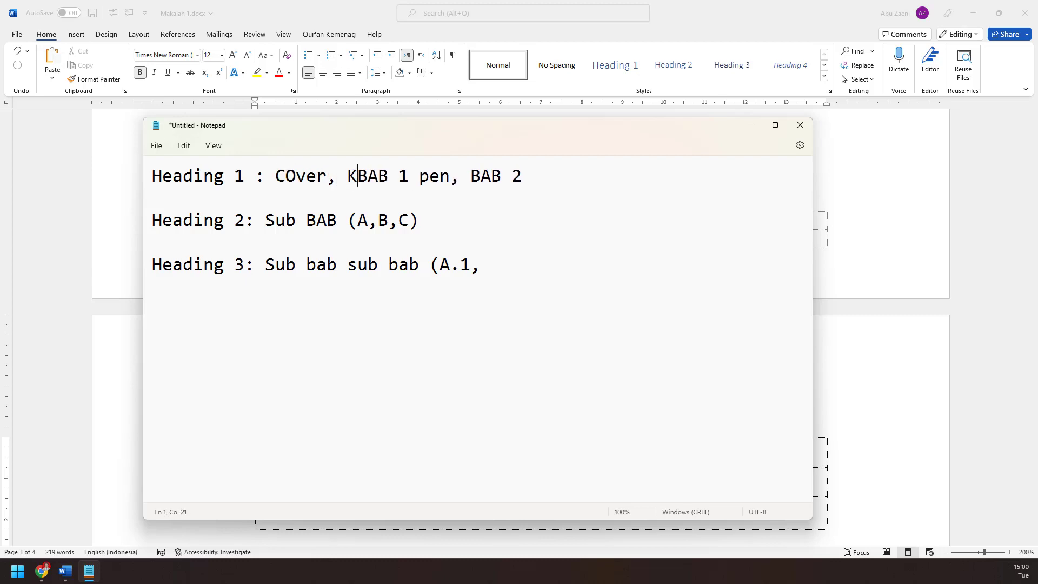
type("pengantar")
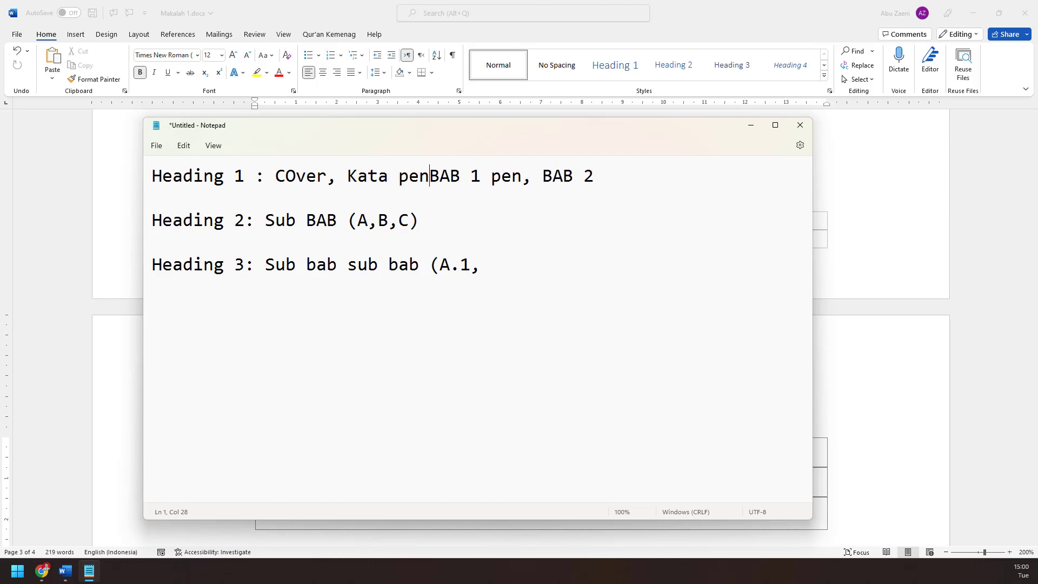
type(", Daftar ")
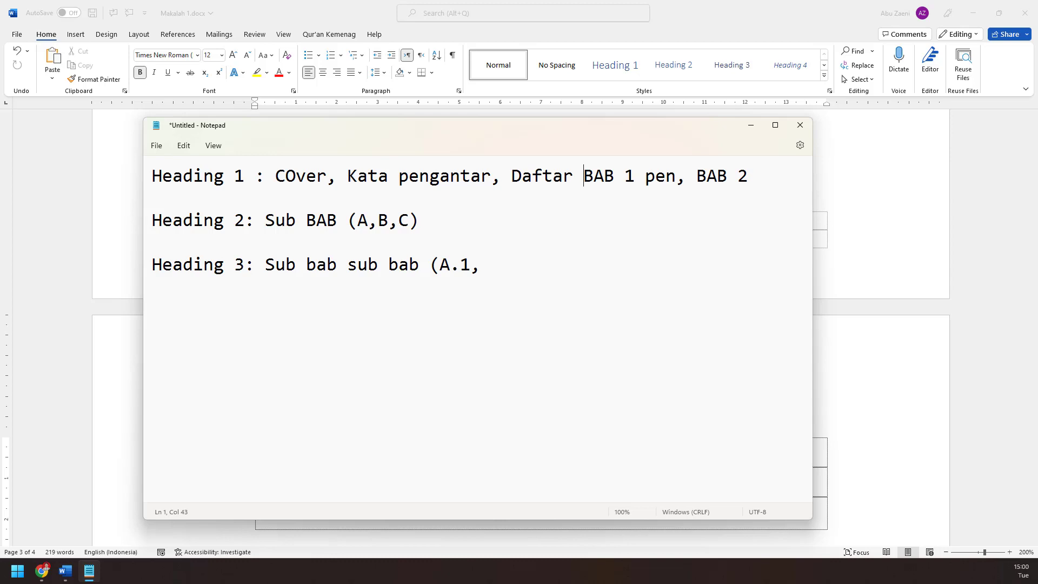
type("Isi")
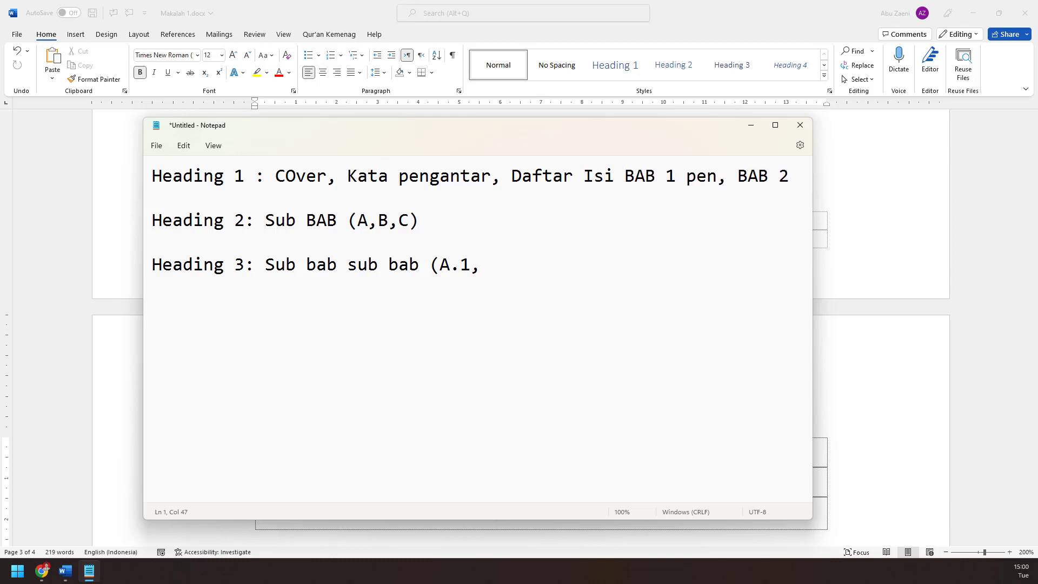
left_click_drag(285, 175, 344, 180)
type("o")
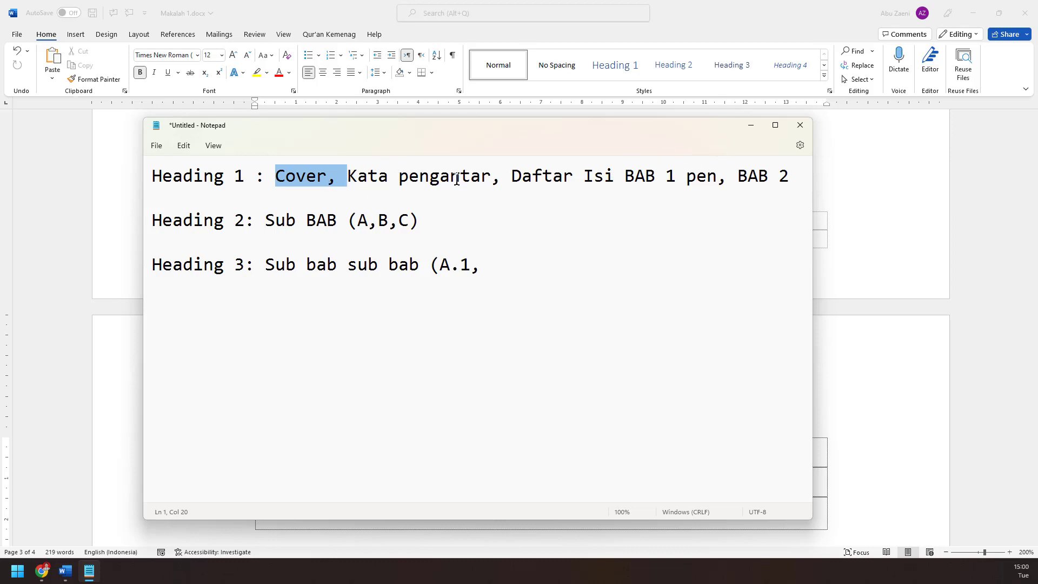
Return to the Word document and enter "Cover" in the empty line above the title on the first page
left_click(750, 128)
scroll(624, 283, "up", 10)
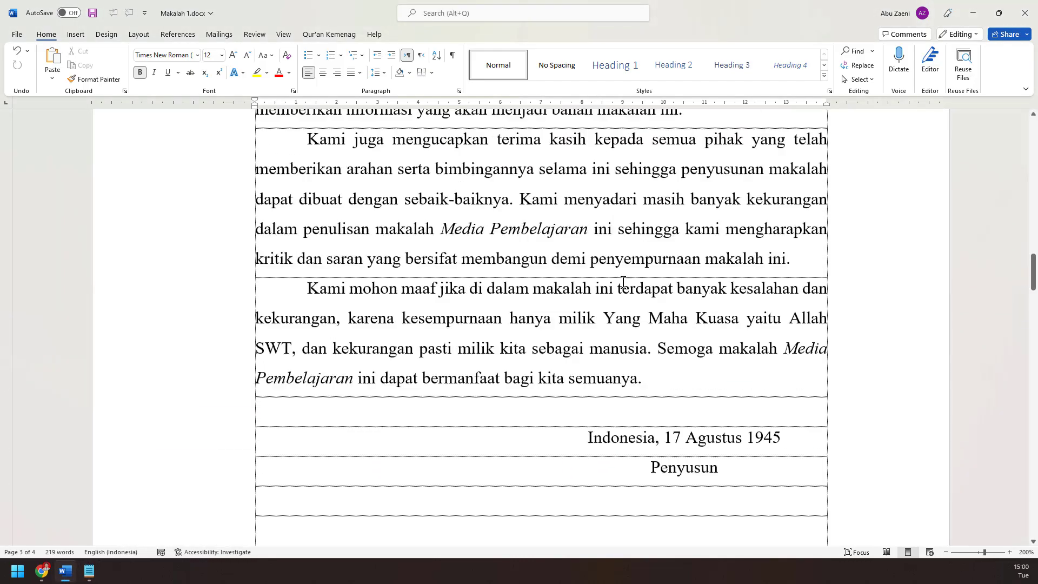
scroll(623, 282, "up", 20)
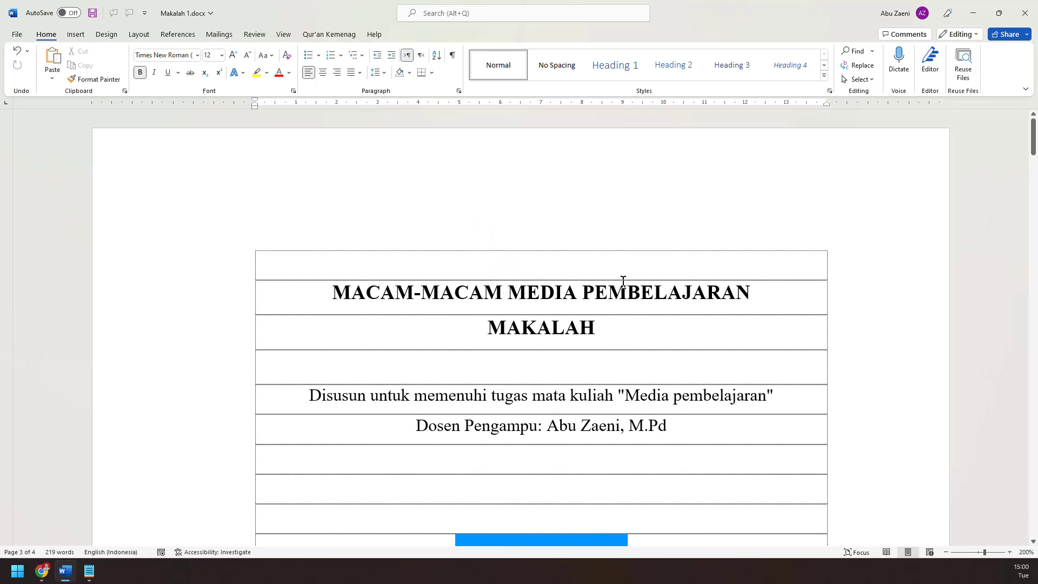
left_click(524, 282)
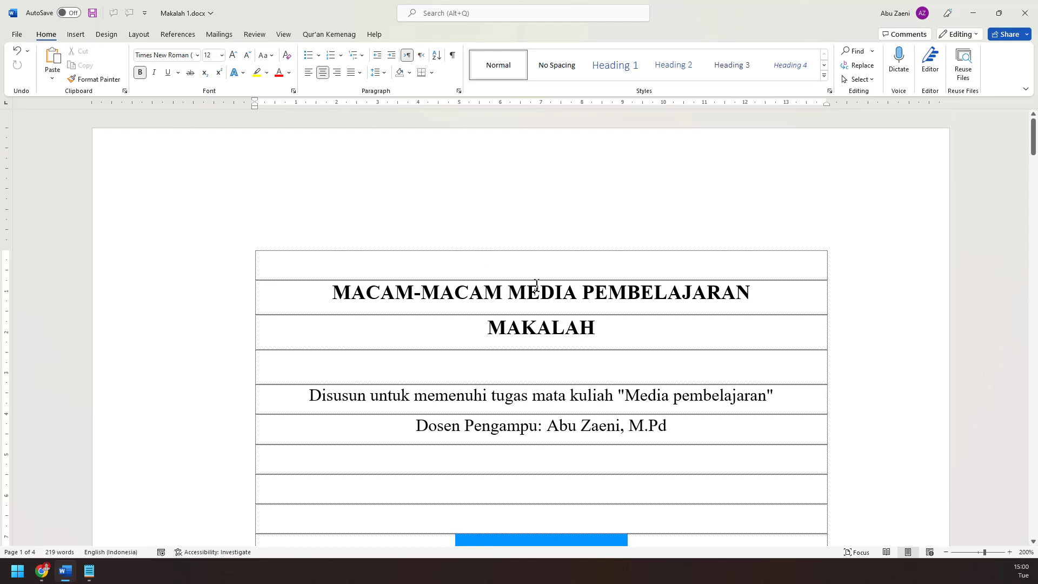
type("Cover")
Apply the Heading 1 style to the word "Cover" above the title on the first page
scroll(665, 323, "down", 10)
scroll(665, 323, "down", 15)
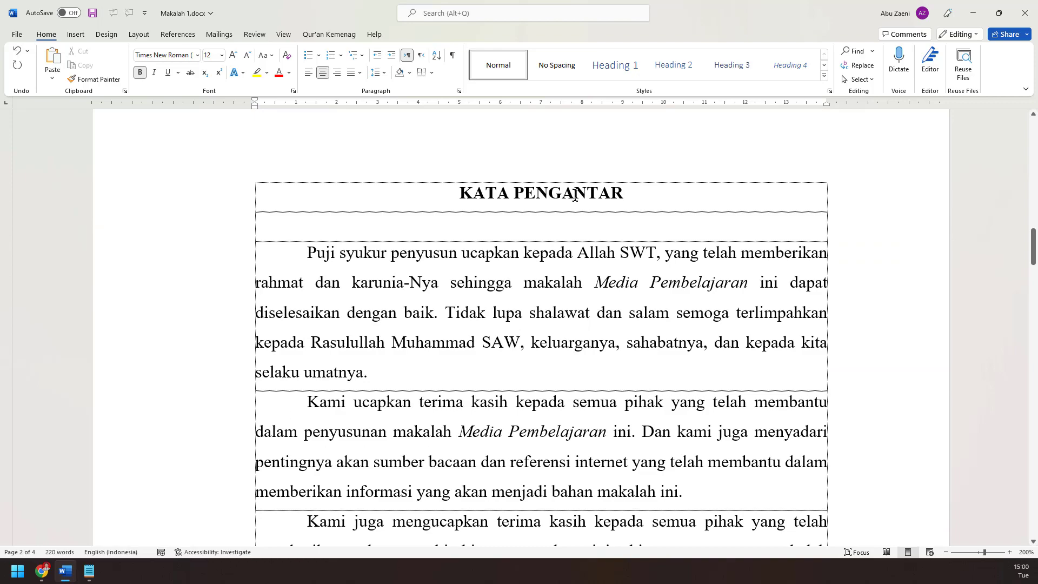
scroll(579, 196, "up", 10)
scroll(579, 197, "up", 10)
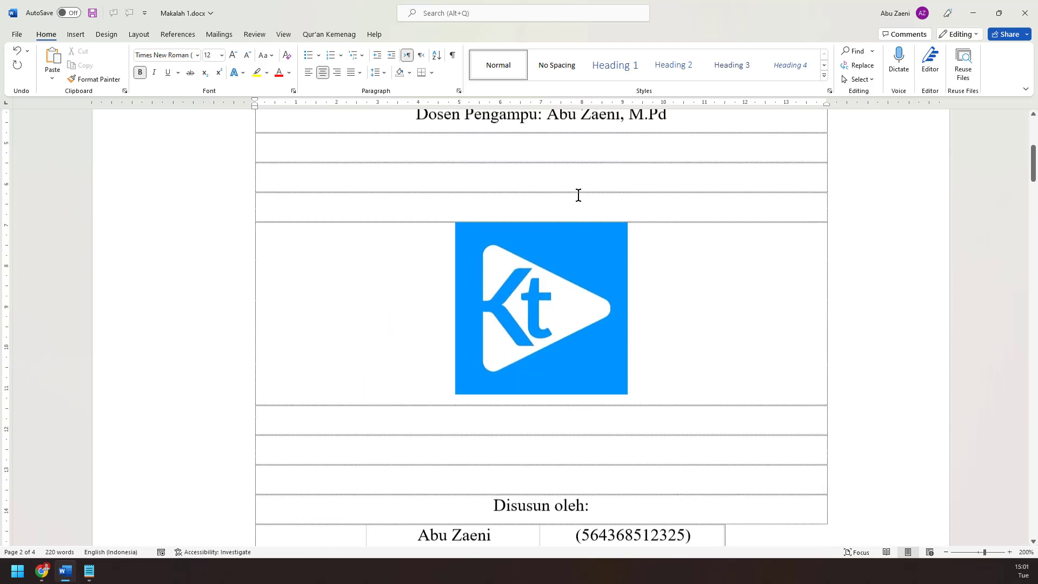
scroll(601, 261, "up", 1)
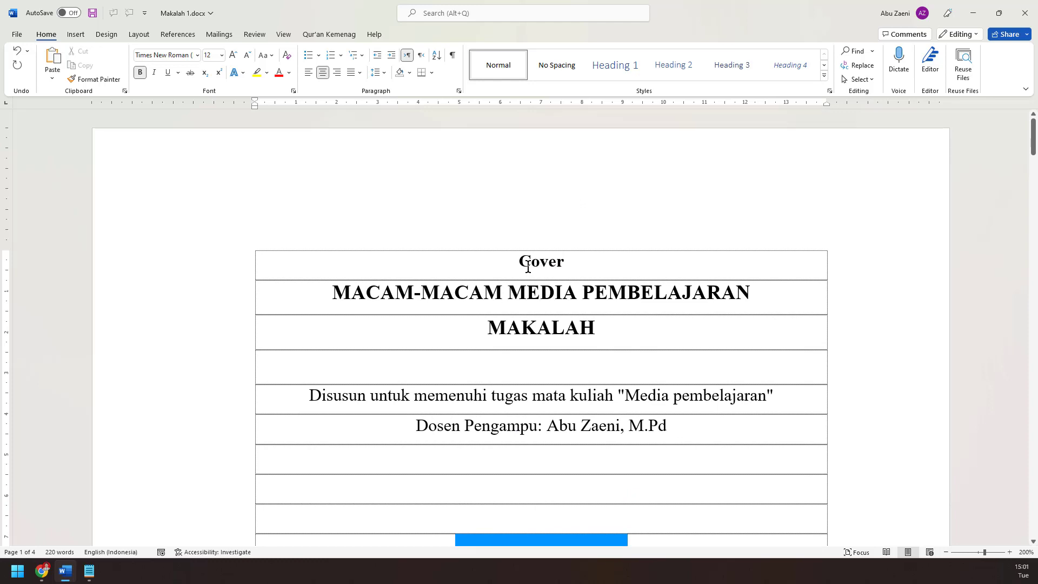
double_click(562, 264)
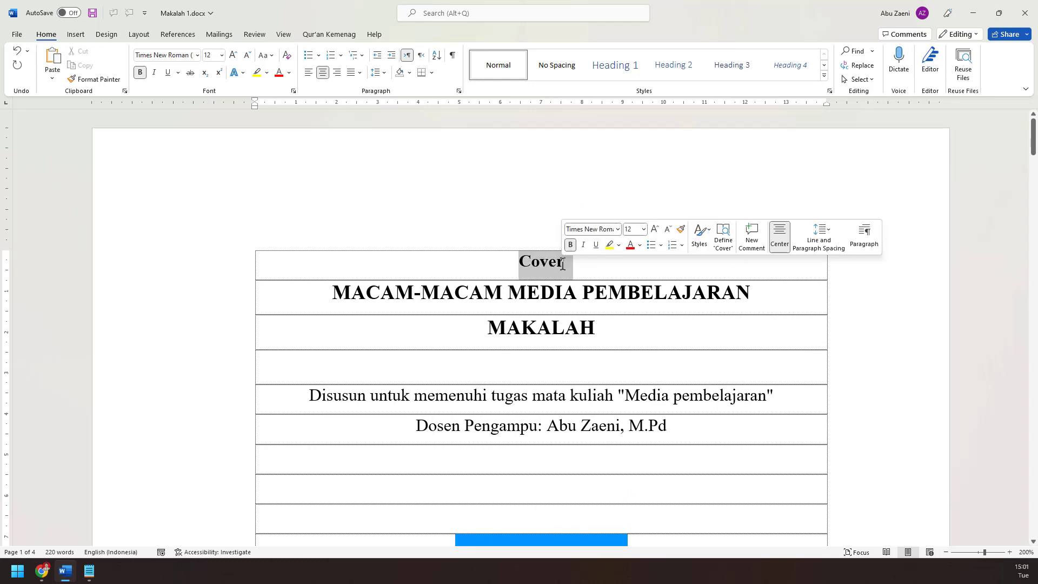
left_click(605, 73)
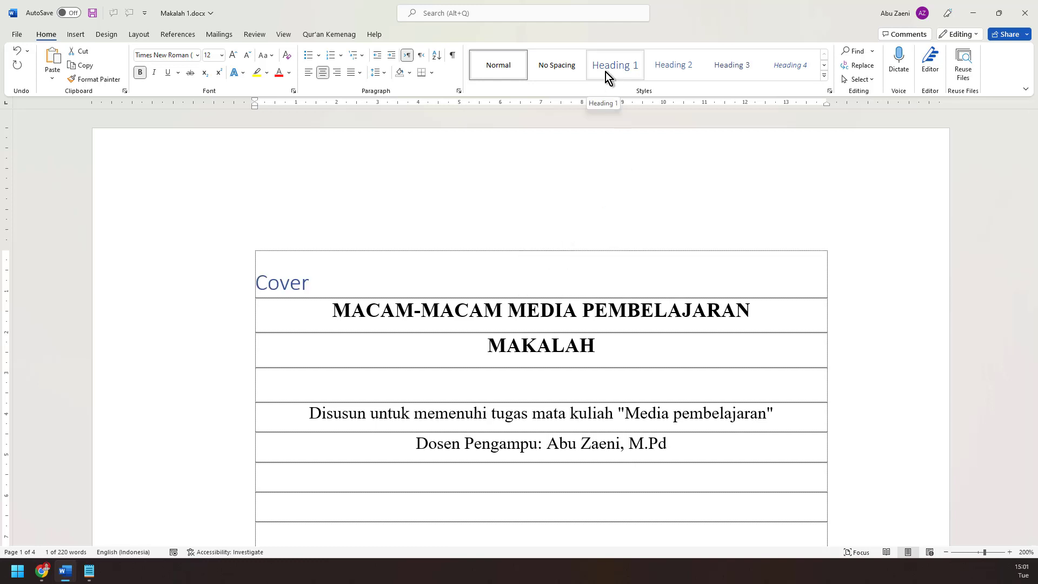
left_click(605, 72)
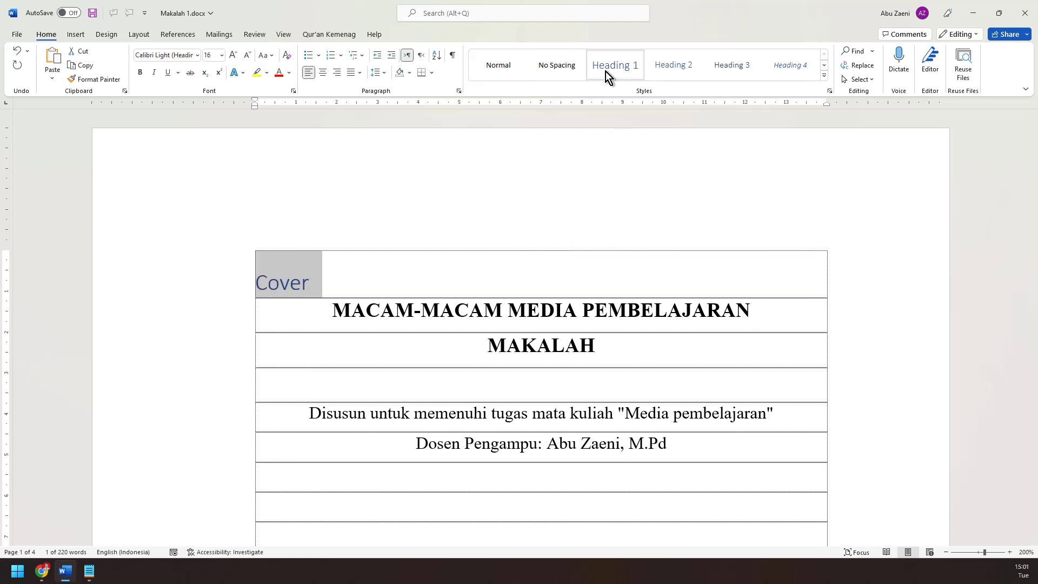
Apply the Heading 1 style to the "KATA PENGANTAR" title on the second page
scroll(609, 228, "down", 15)
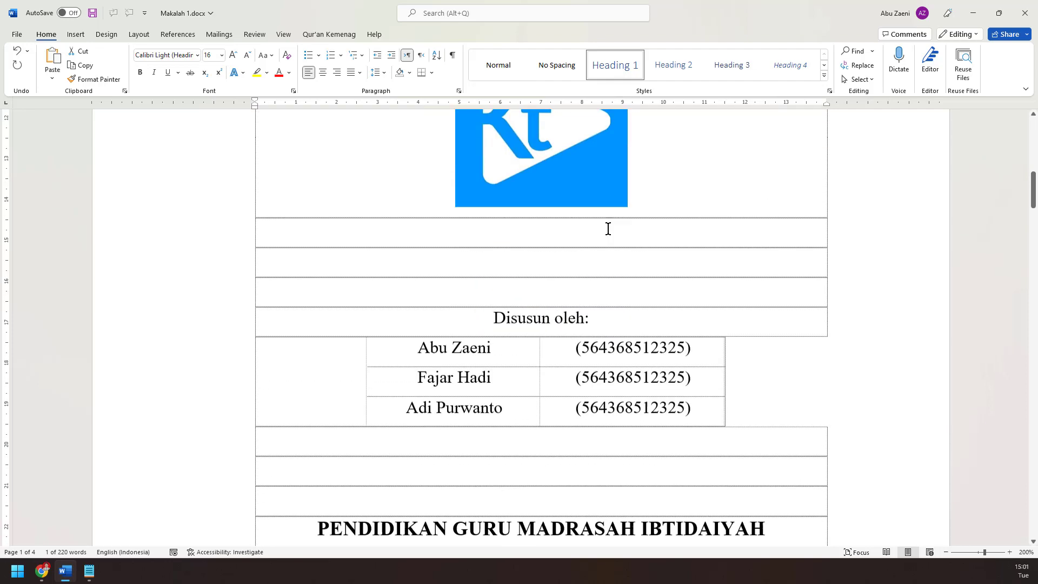
scroll(607, 232, "down", 10)
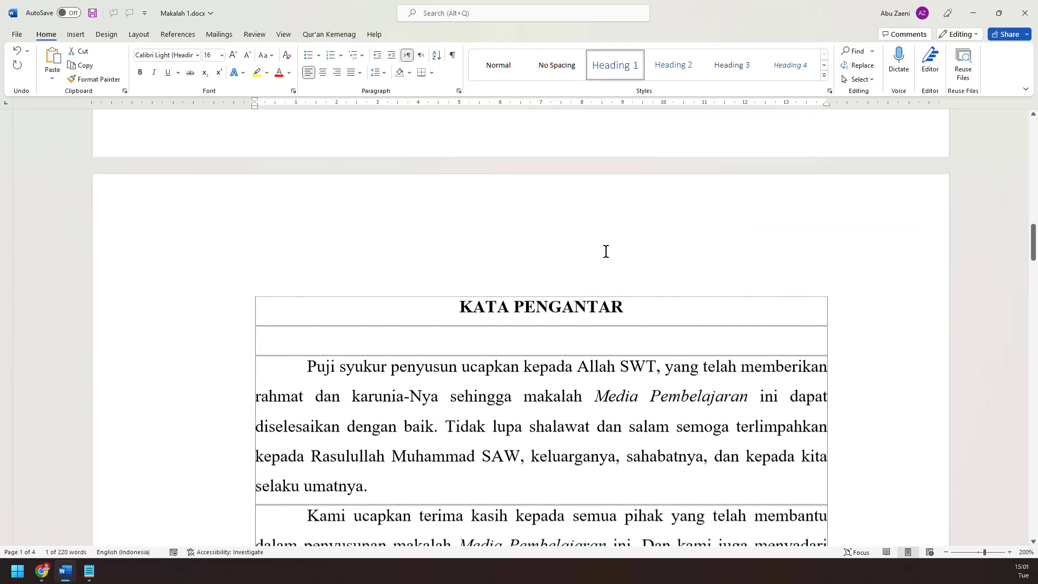
left_click_drag(460, 195, 630, 196)
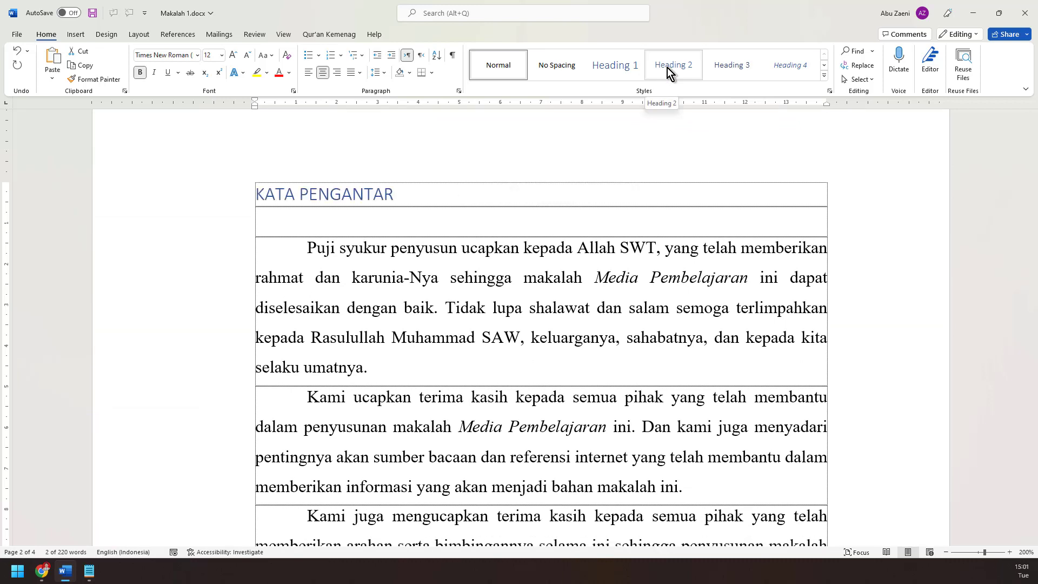
left_click(627, 66)
left_click(627, 66)
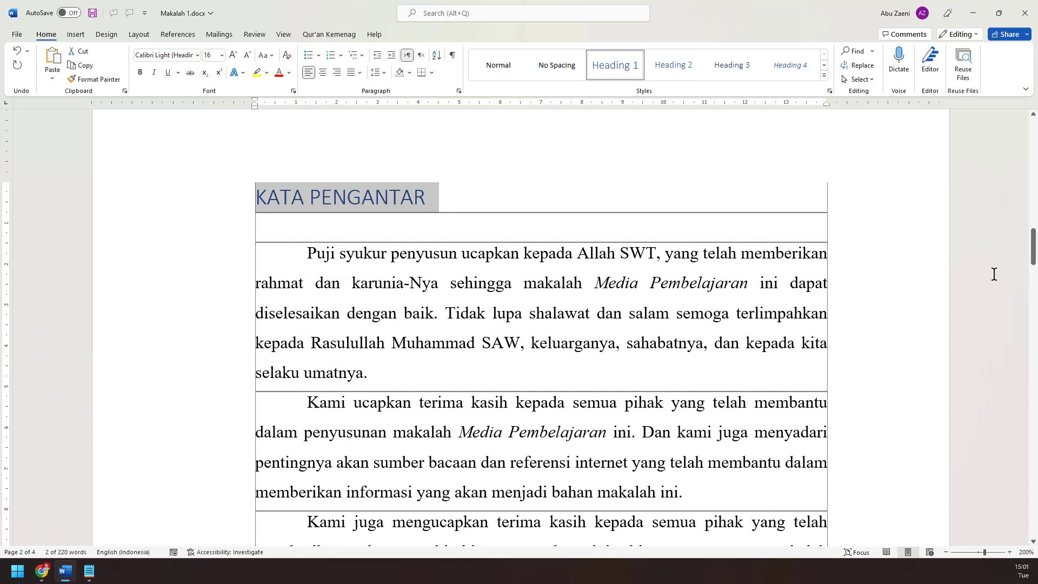
Center the "Cover" heading on the first page and set its font color to white
left_click_drag(1034, 240, 1035, 126)
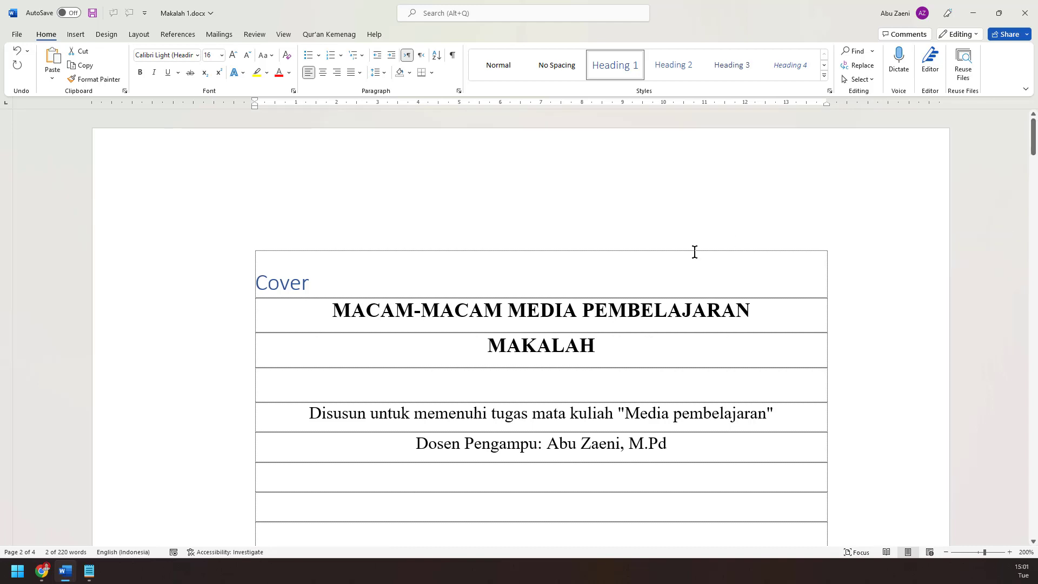
left_click_drag(327, 282, 257, 278)
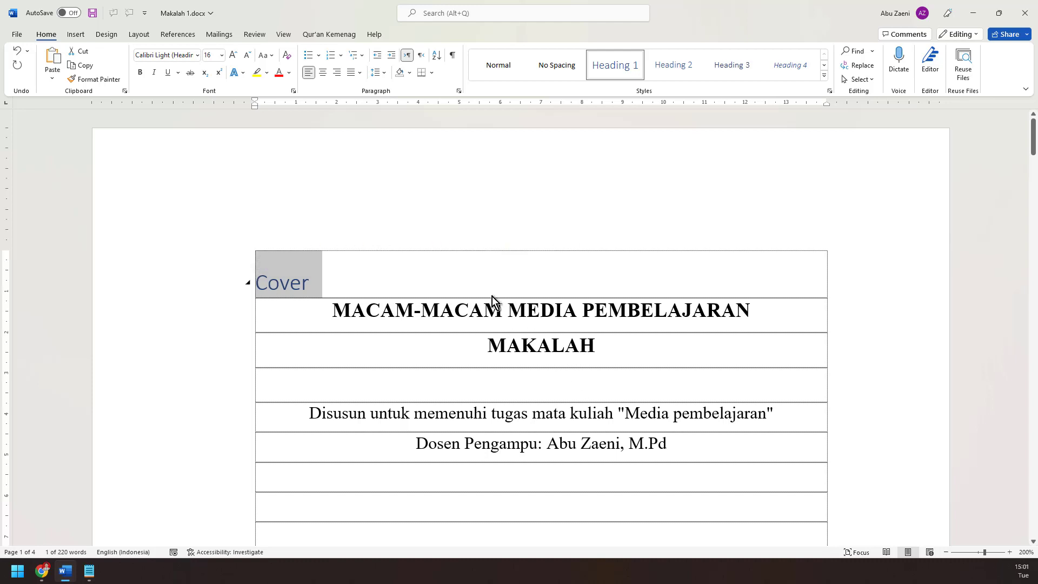
left_click(325, 77)
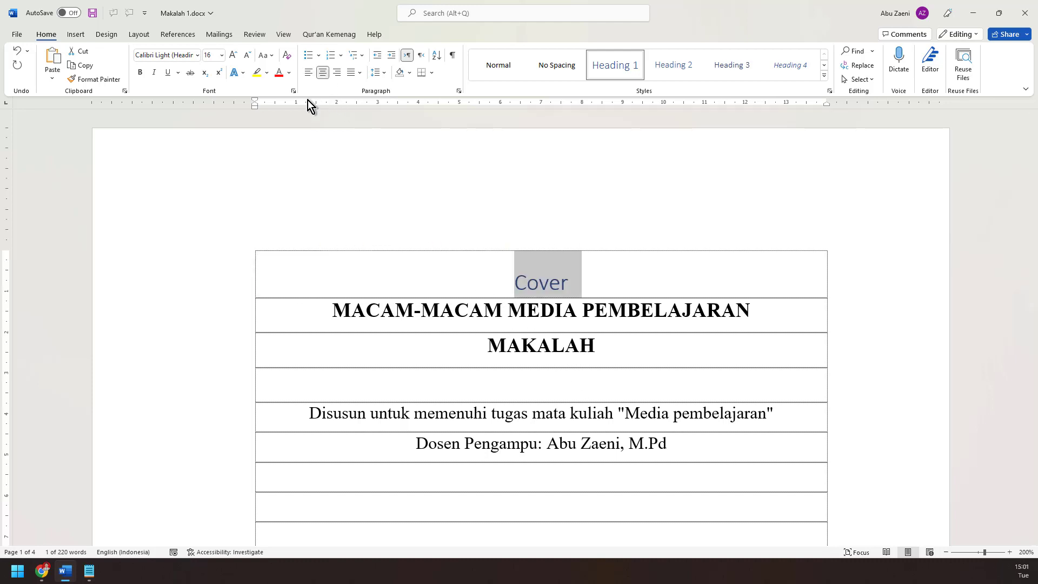
left_click(289, 74)
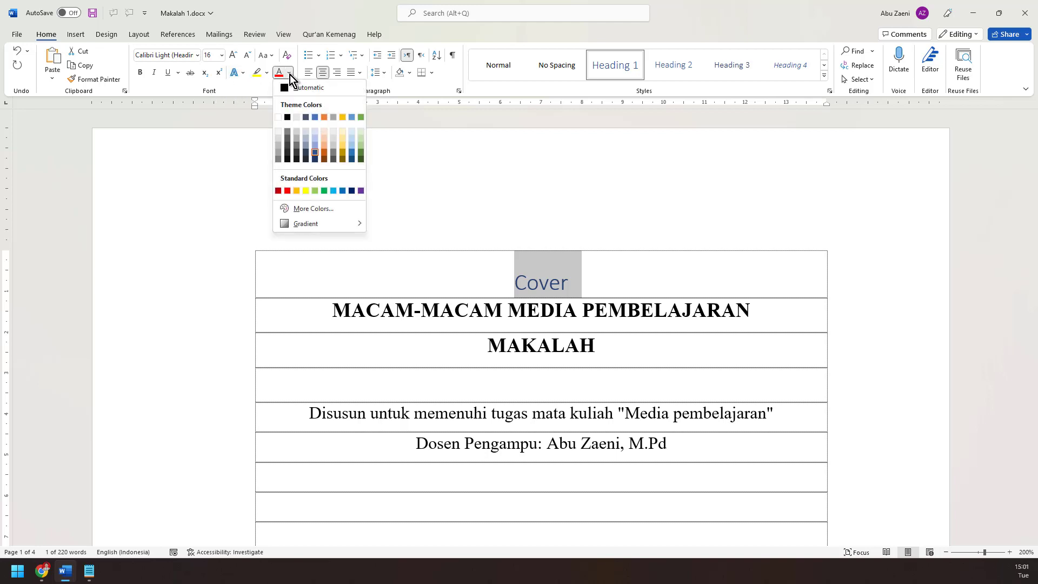
left_click(282, 116)
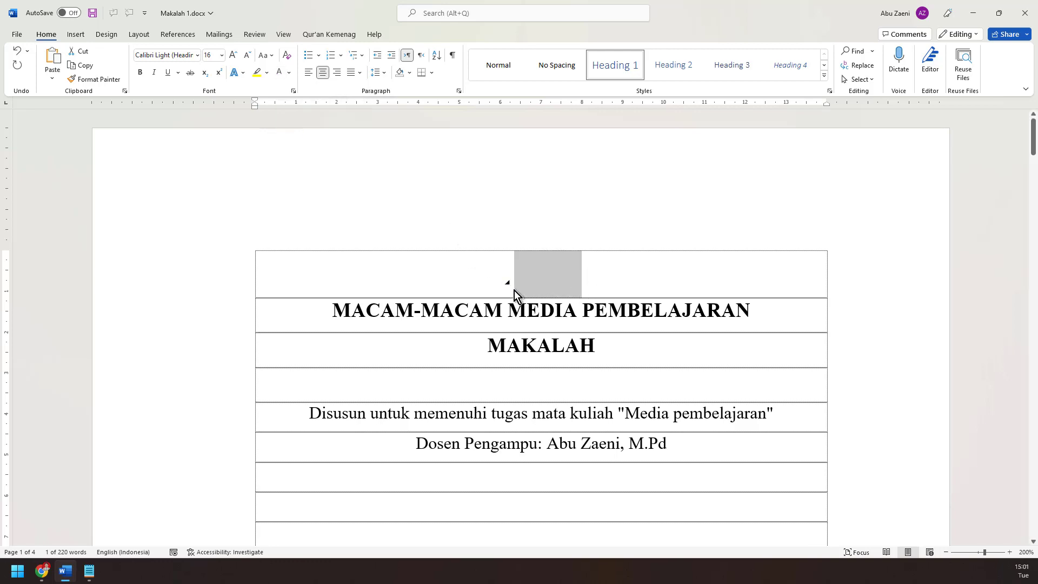
Center the "KATA PENGANTAR" heading and set its font to Times New Roman
scroll(610, 299, "down", 10)
scroll(609, 299, "down", 10)
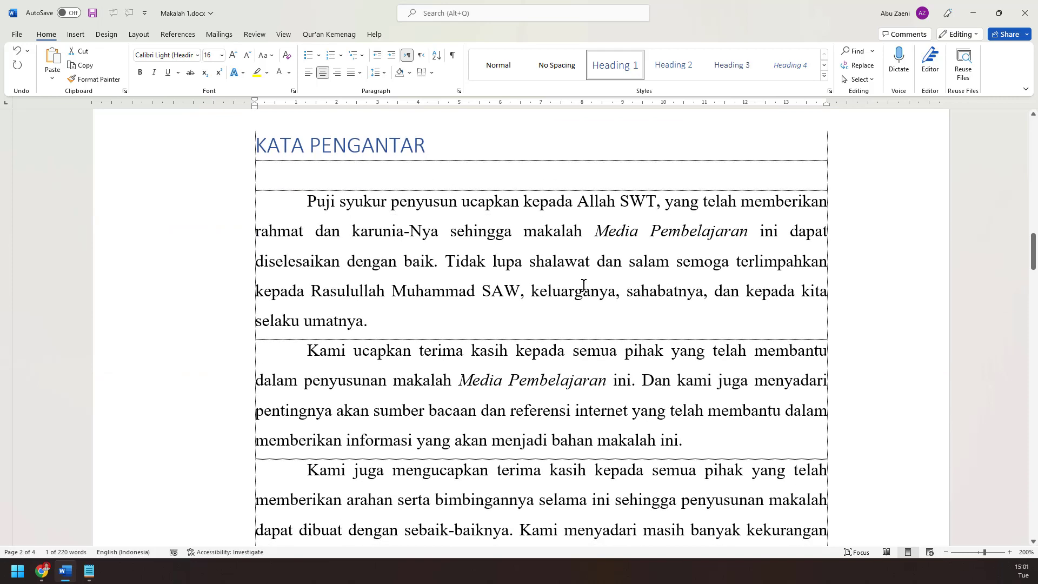
scroll(584, 285, "up", 2)
left_click_drag(431, 249, 258, 246)
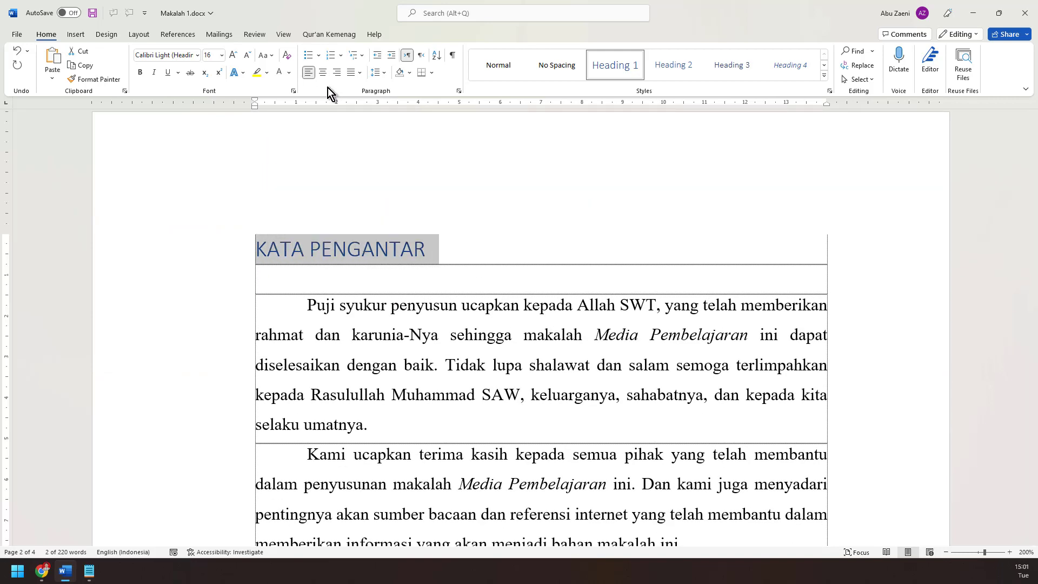
left_click(323, 73)
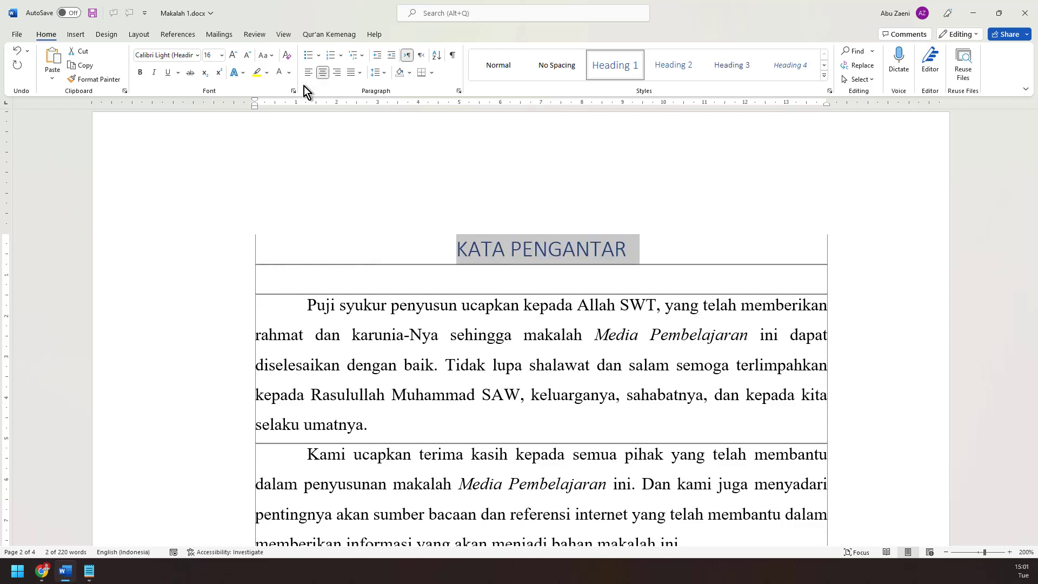
left_click(198, 56)
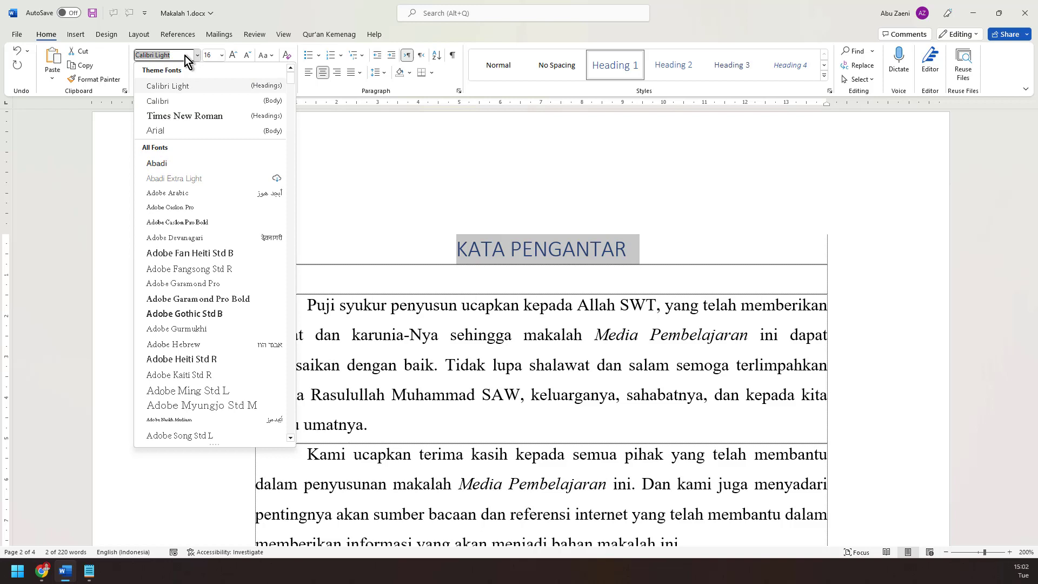
left_click(204, 116)
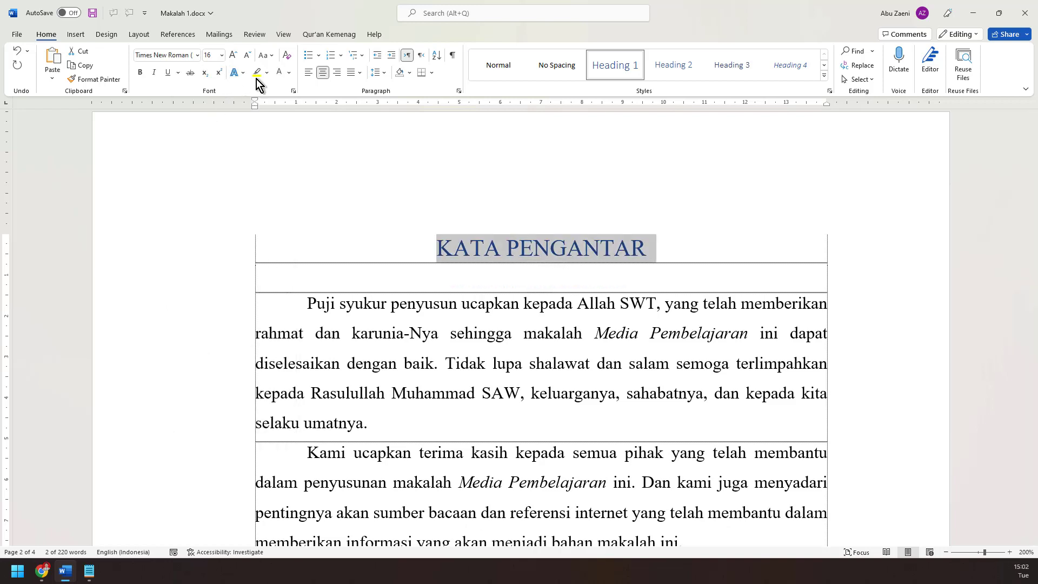
Set the "KATA PENGANTAR" heading to the Automatic font color, size 12 and bold
left_click(290, 76)
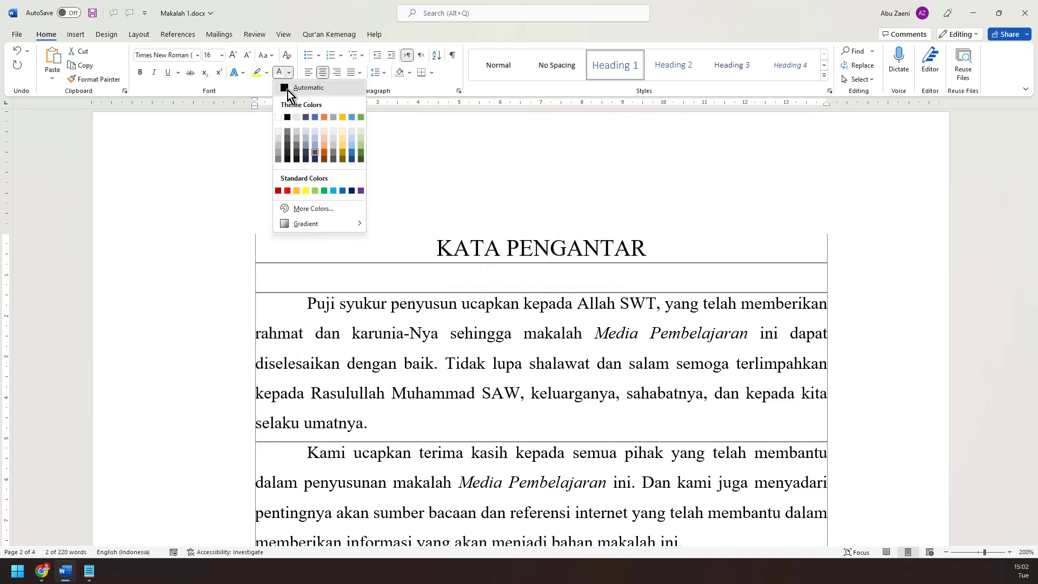
left_click(287, 89)
left_click(222, 55)
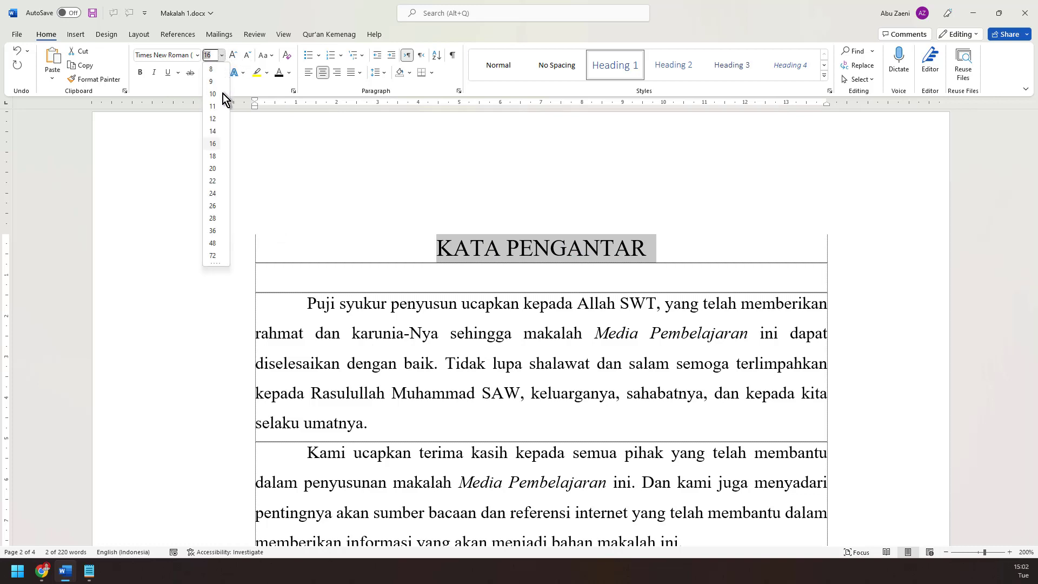
left_click(213, 120)
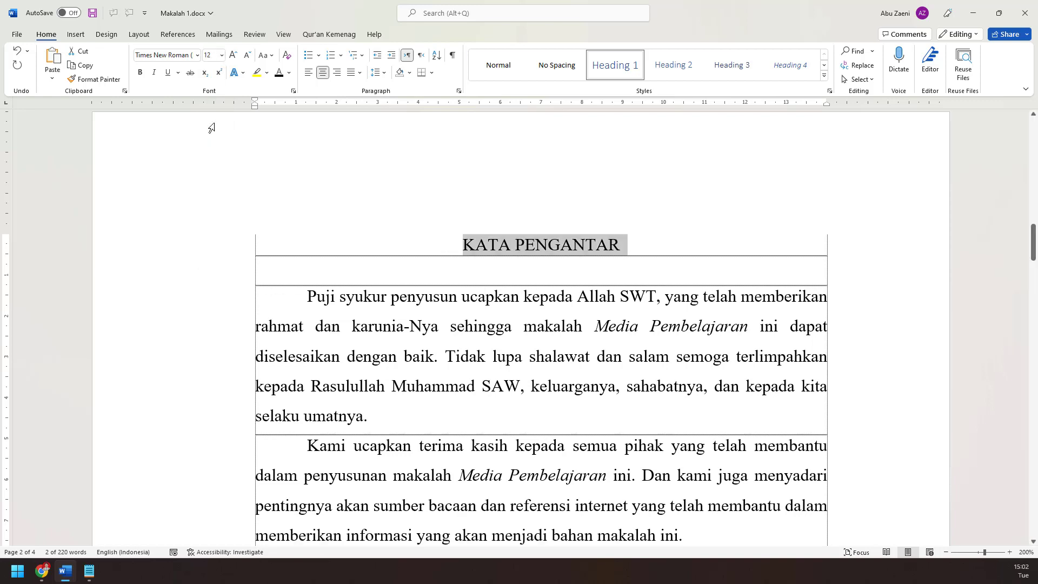
left_click(140, 74)
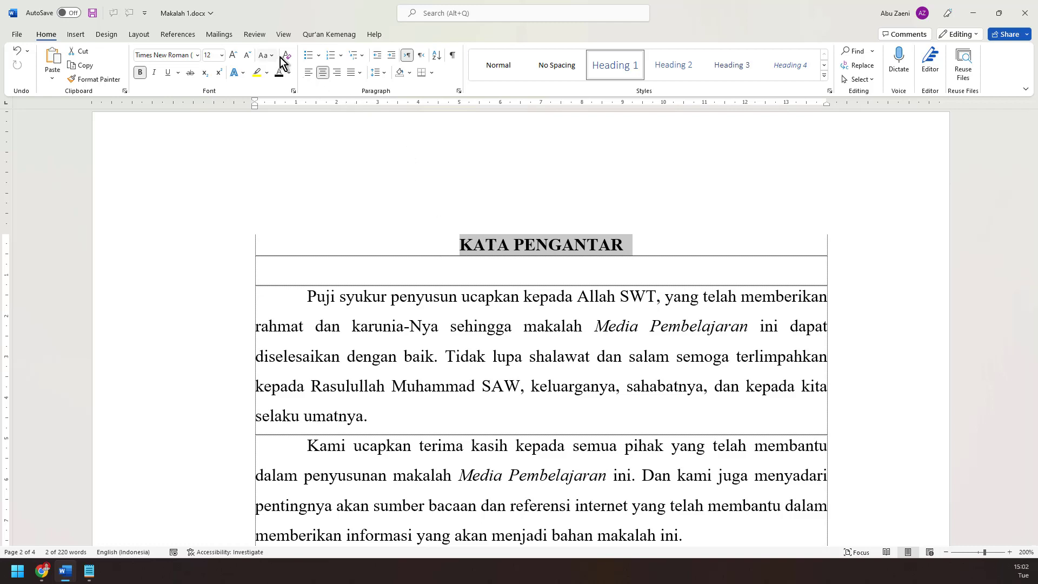
Display the Navigation Pane to list the document's headings
left_click(284, 36)
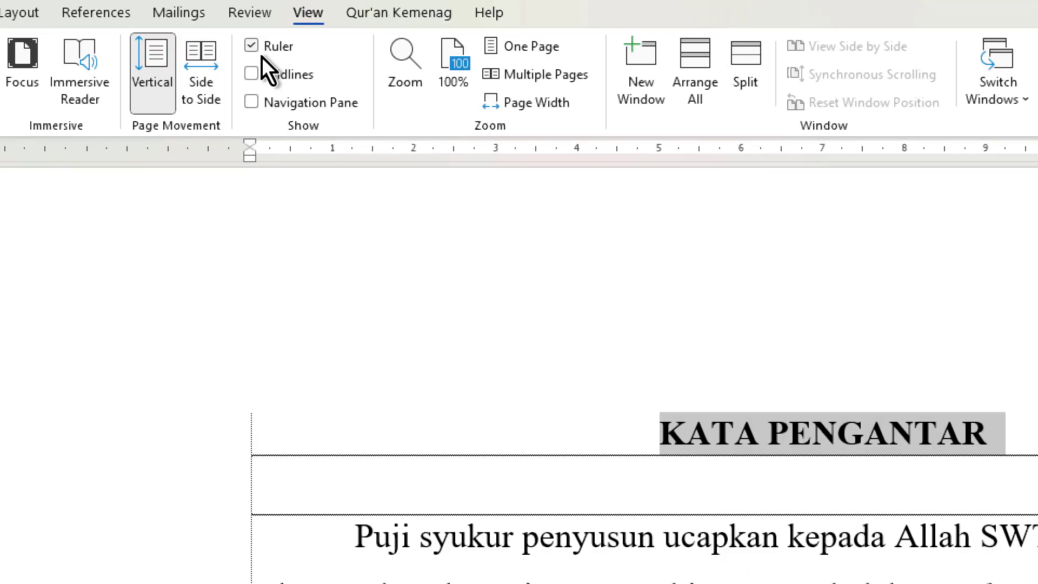
left_click(311, 106)
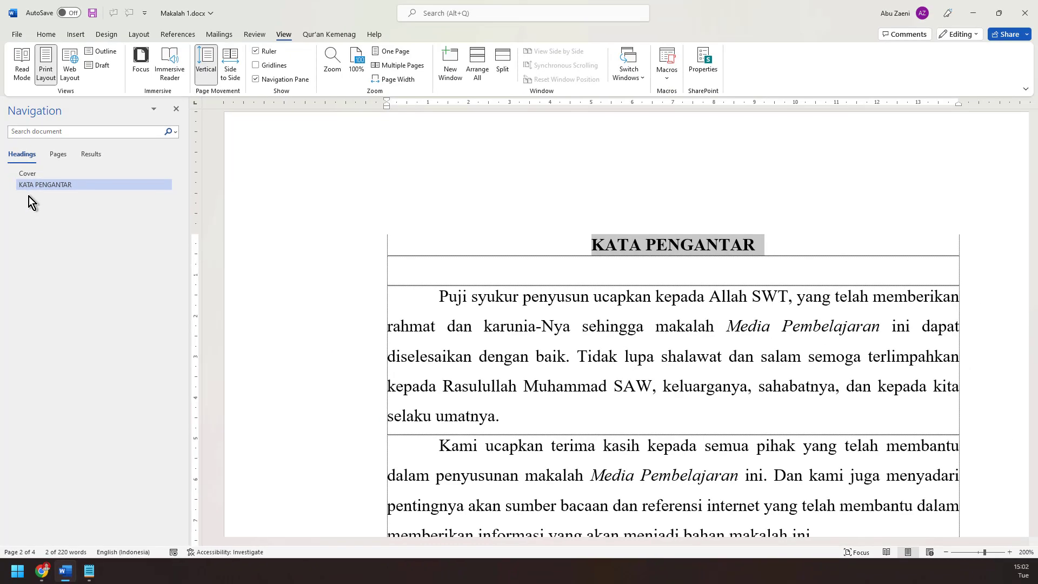
left_click(47, 35)
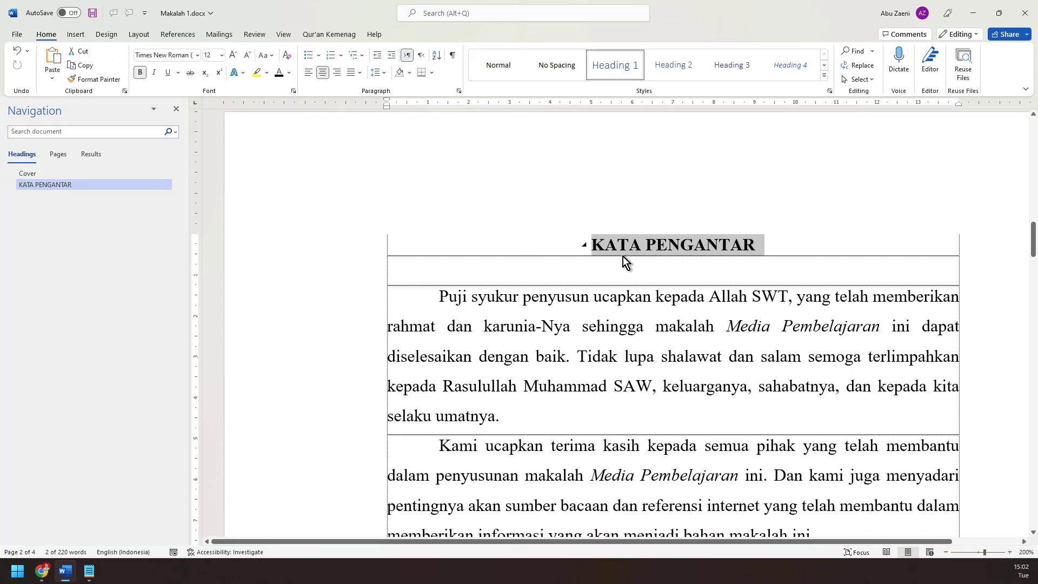
Copy the formatting of the "KATA PENGANTAR" heading to the "DAFTAR ISI" title with Format Painter
left_click(681, 277)
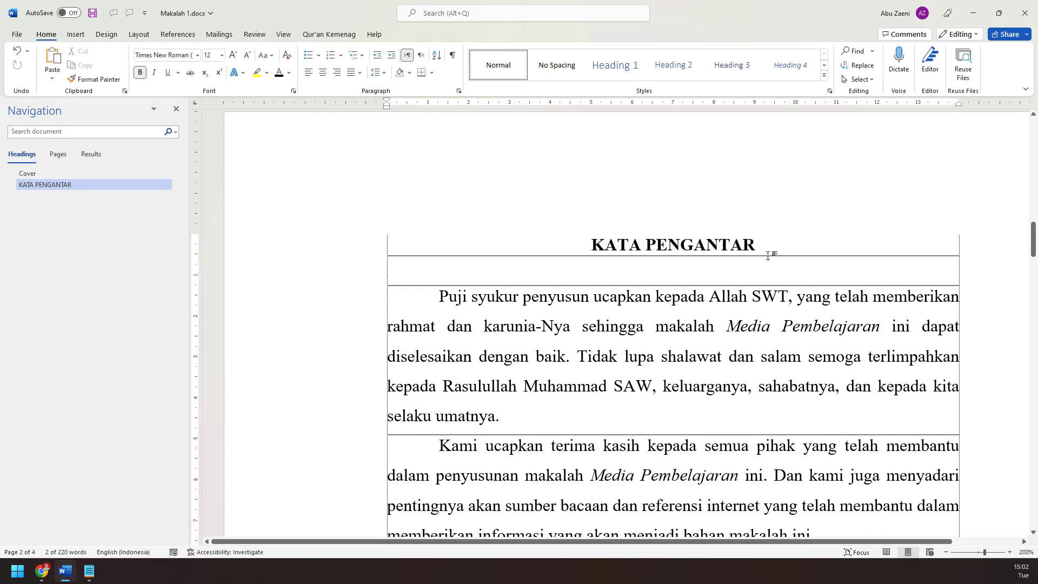
left_click_drag(761, 244, 593, 241)
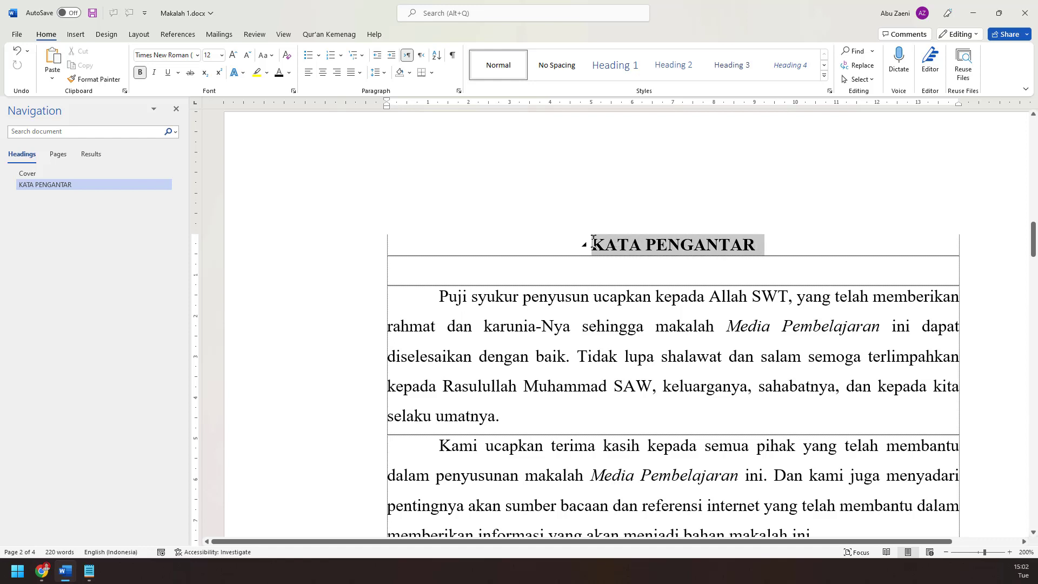
left_click(103, 83)
scroll(452, 354, "down", 4)
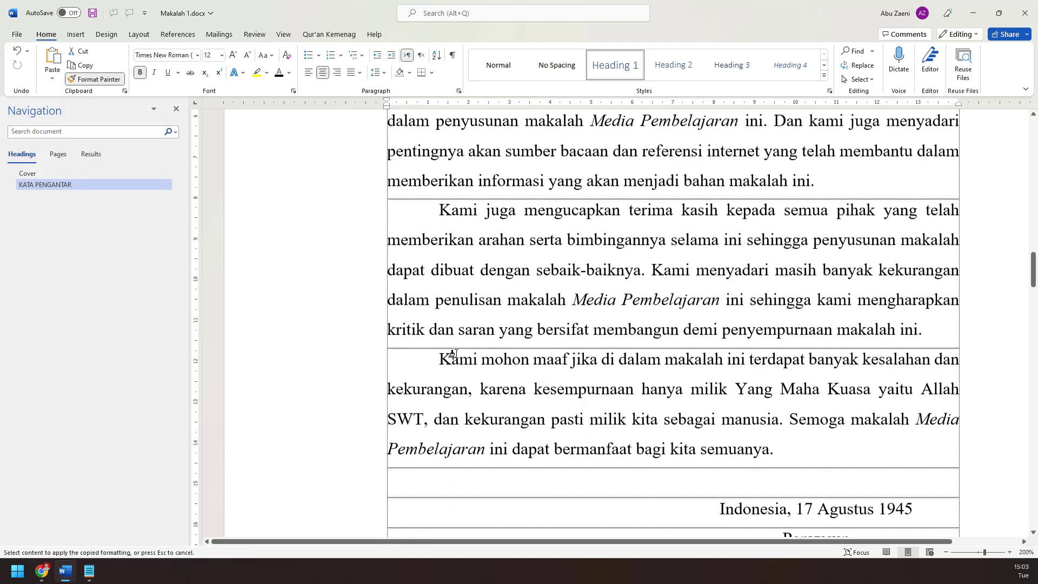
scroll(453, 355, "down", 7)
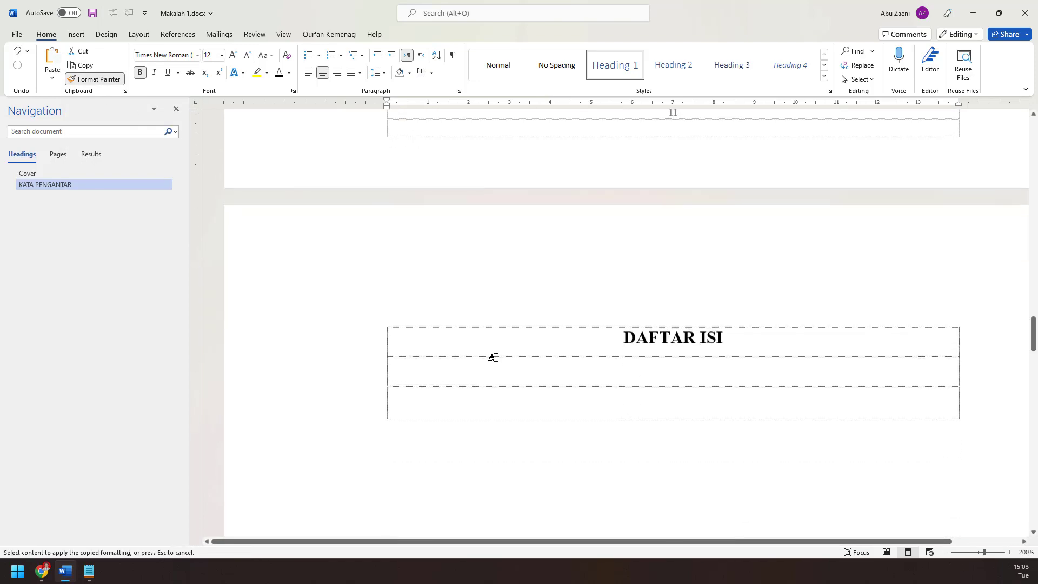
left_click_drag(621, 332, 722, 335)
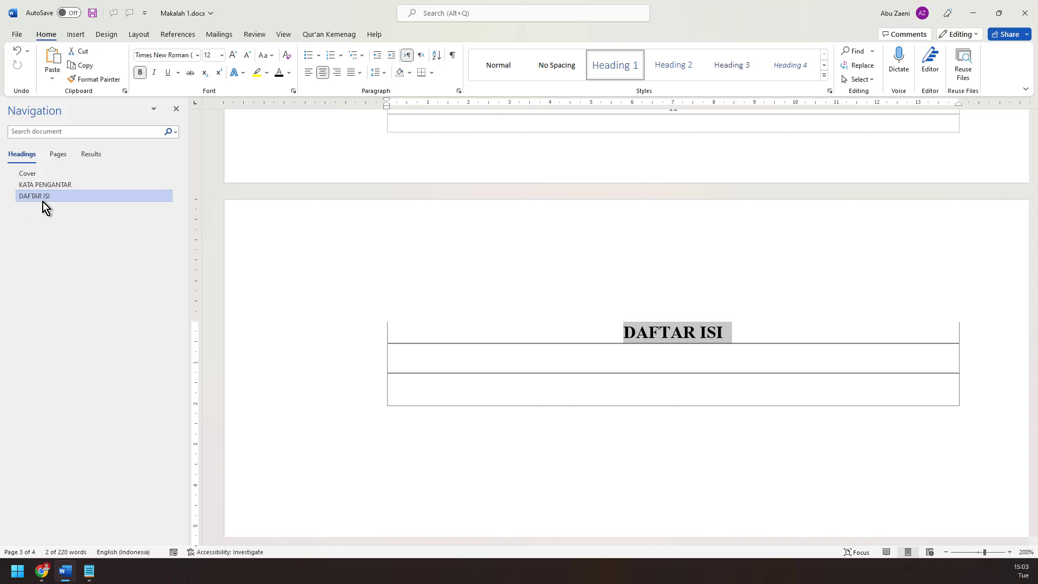
Copy the formatting of the "DAFTAR ISI" heading to the "BAB 1 PENDAHULUAN" title with Format Painter
left_click(99, 83)
scroll(569, 438, "down", 10)
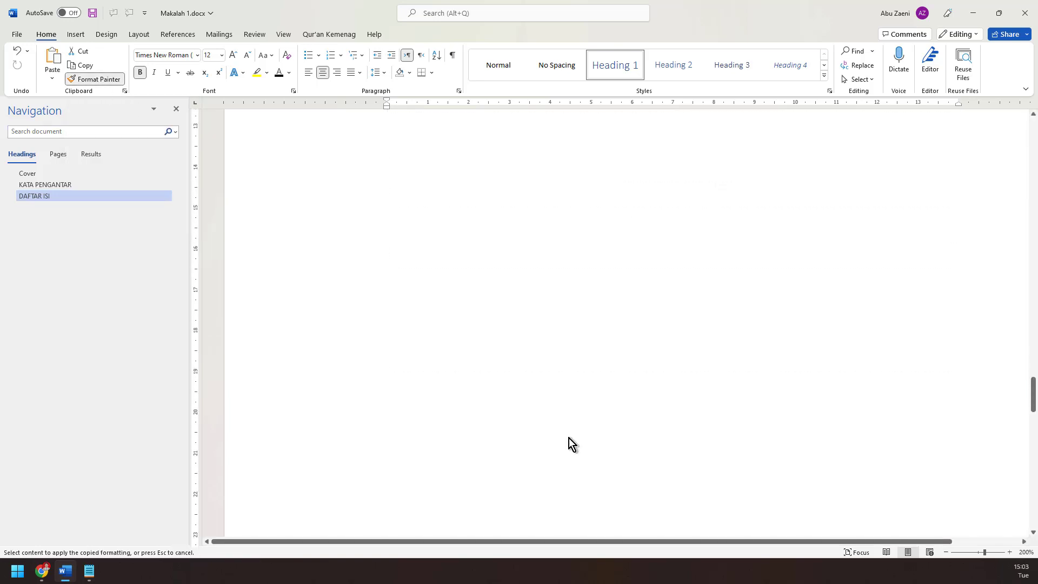
scroll(569, 438, "down", 5)
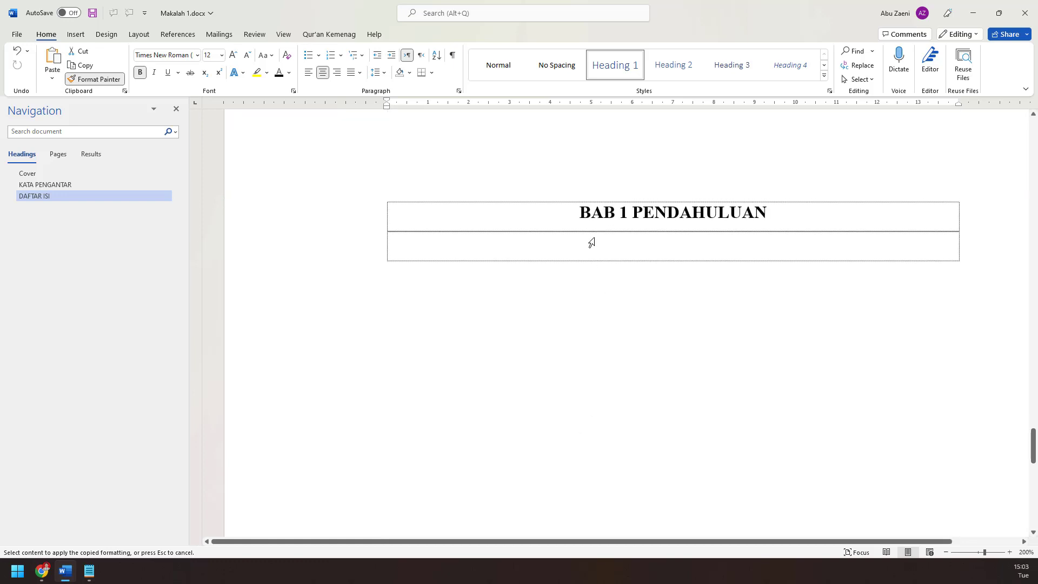
left_click_drag(577, 212, 746, 216)
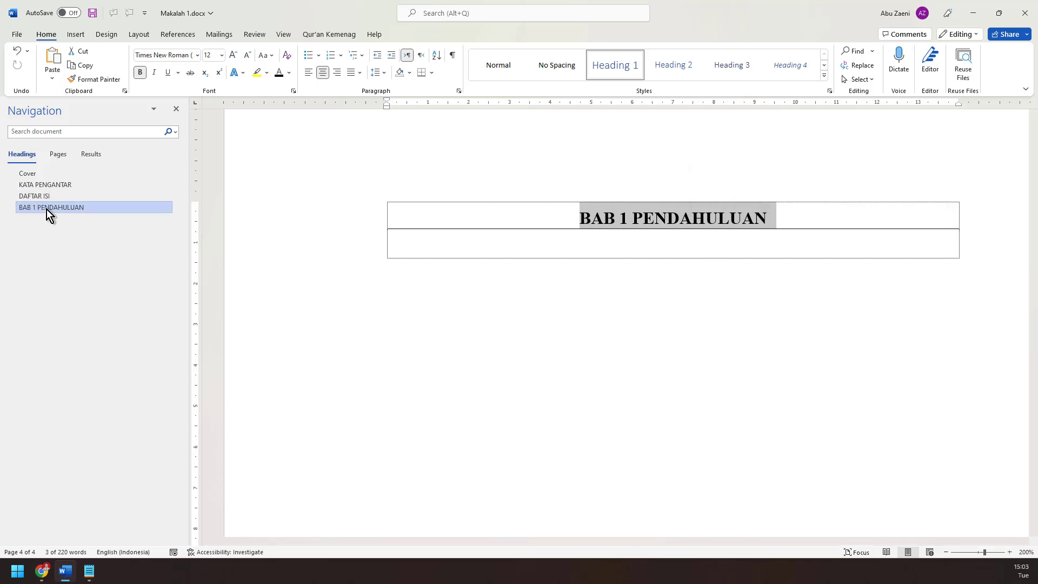
Insert a blank page at the empty line below the "BAB 1 PENDAHULUAN" heading
left_click(784, 233)
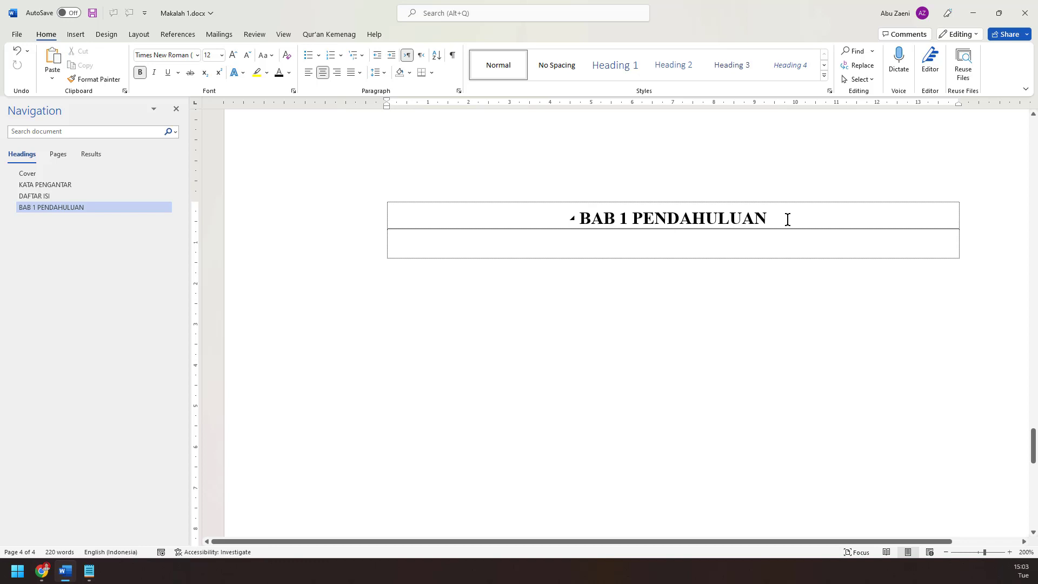
key("super")
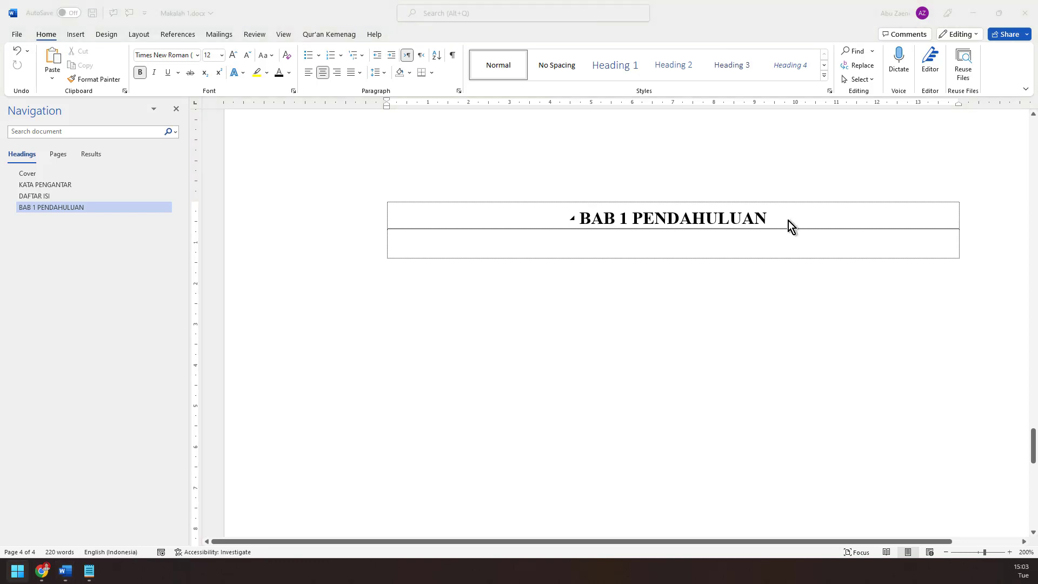
key("Escape")
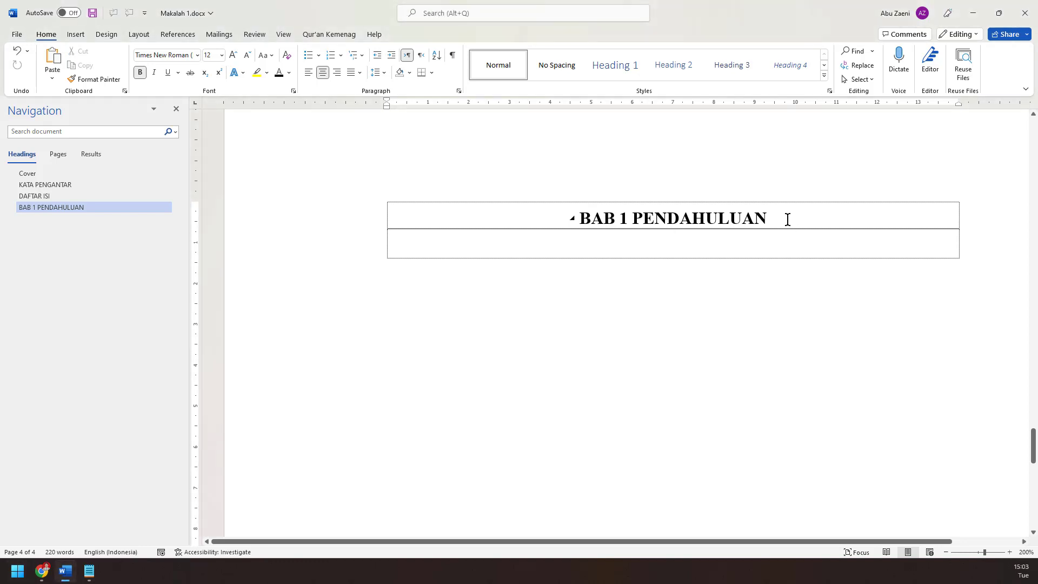
scroll(788, 220, "down", 4)
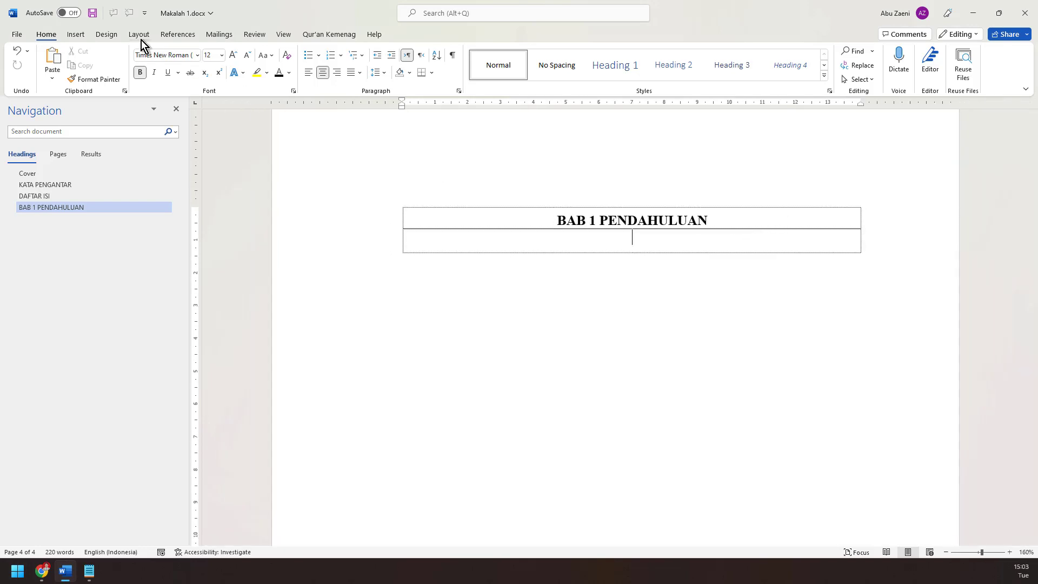
left_click(81, 37)
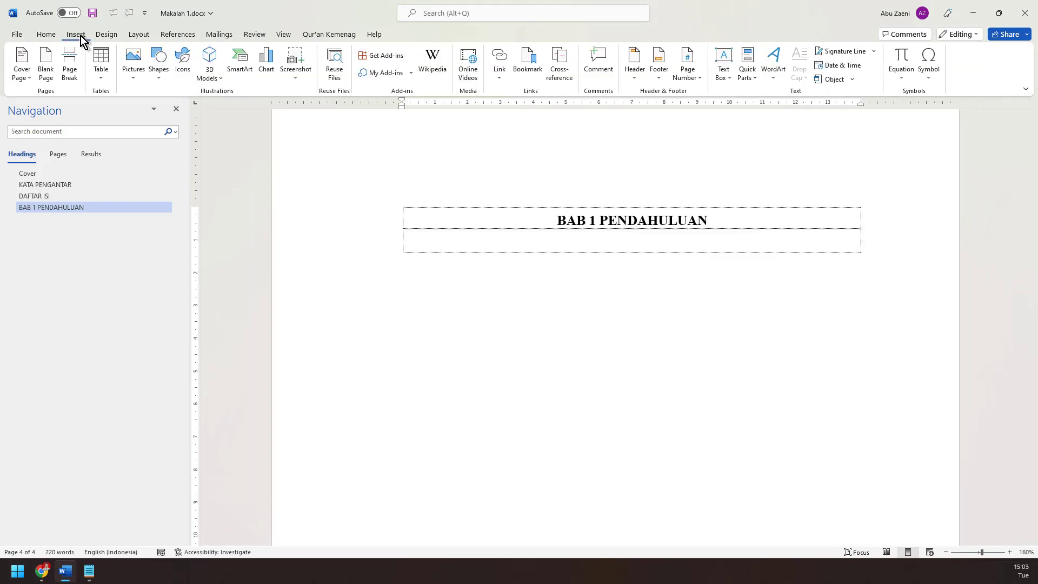
left_click(47, 80)
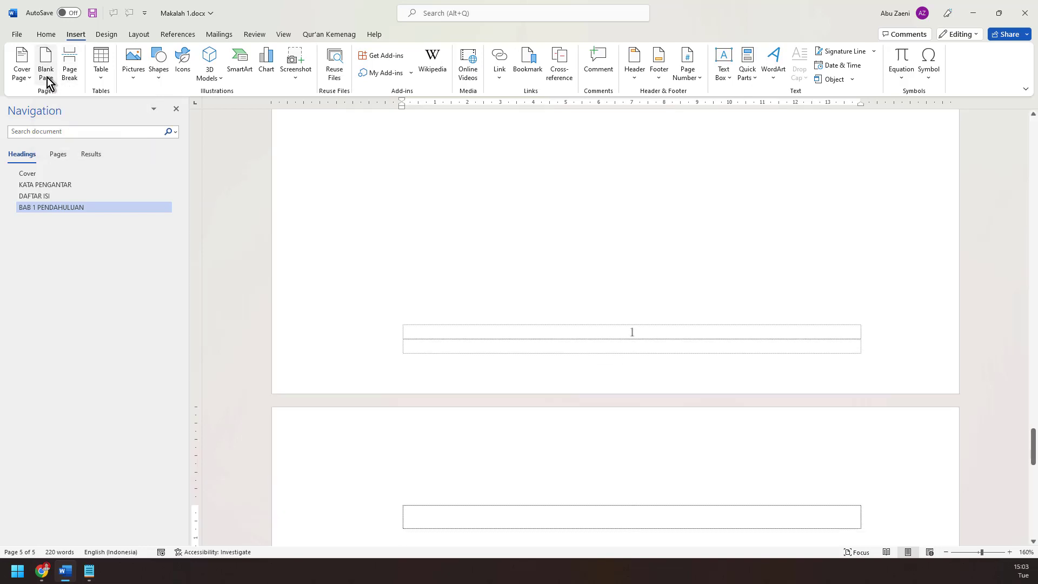
Enter the chapter title "BAB II KAJIAN TEORI" in capitals at the start of the new blank page
type("BAB 2")
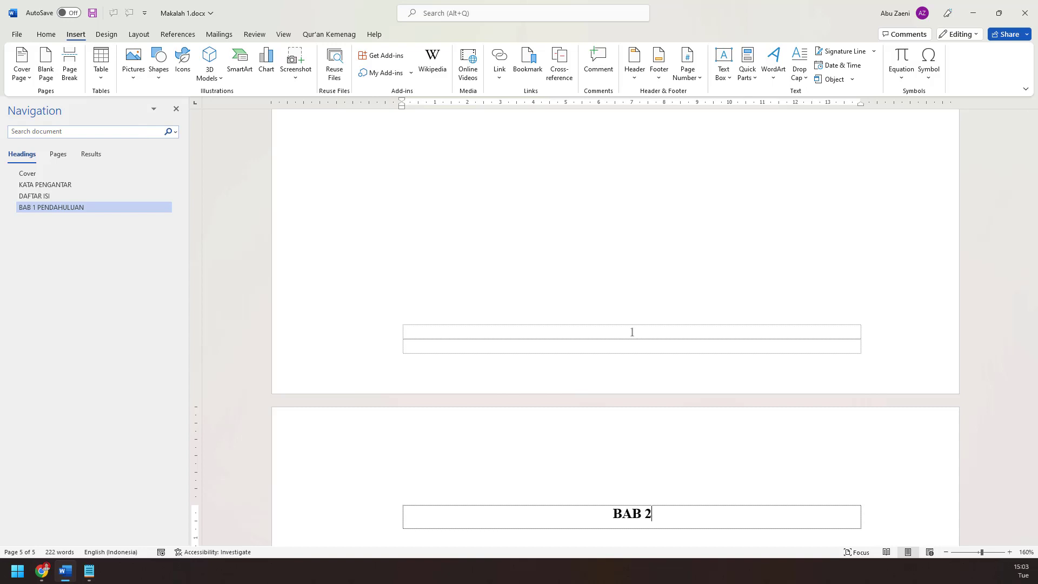
key("BackSpace")
type("II K")
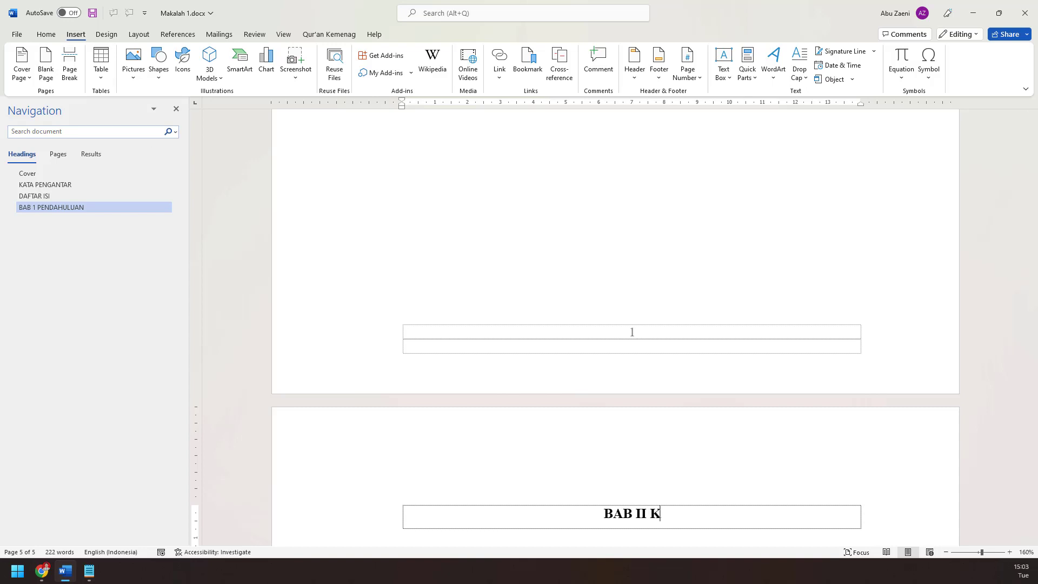
type("ajian Teori")
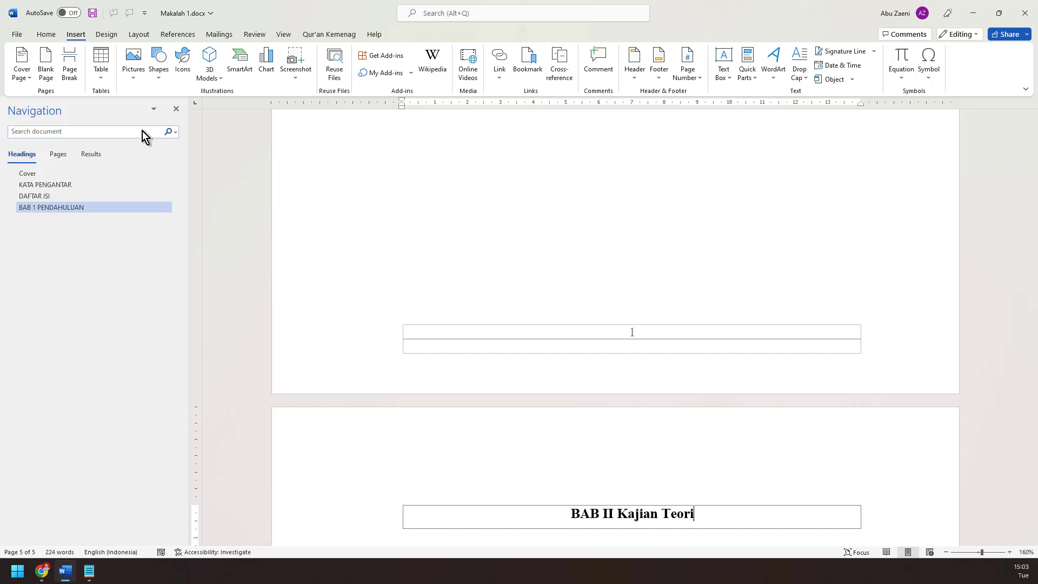
key("shift+F3")
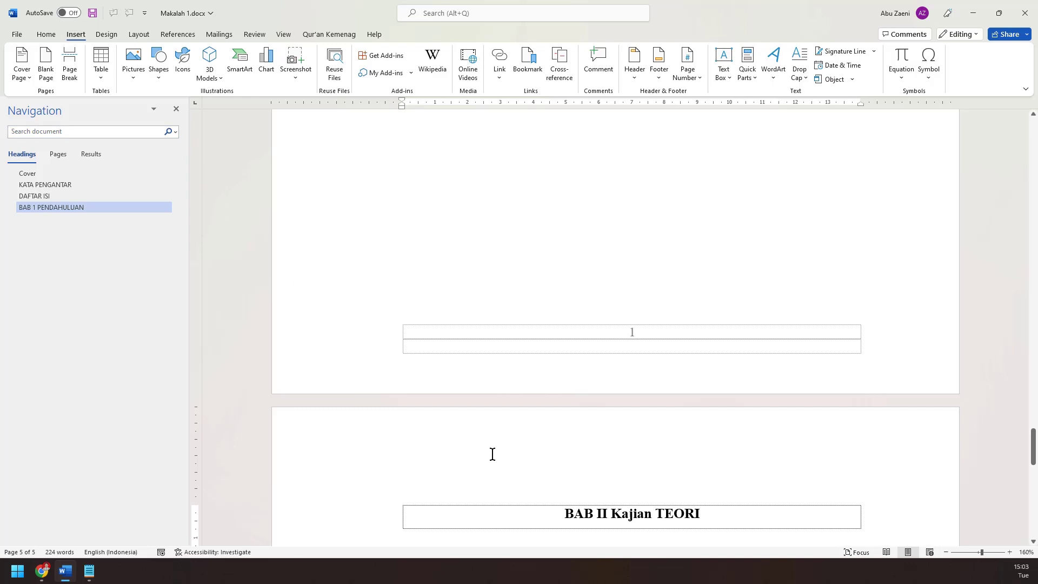
left_click(638, 511)
key("shift+F3")
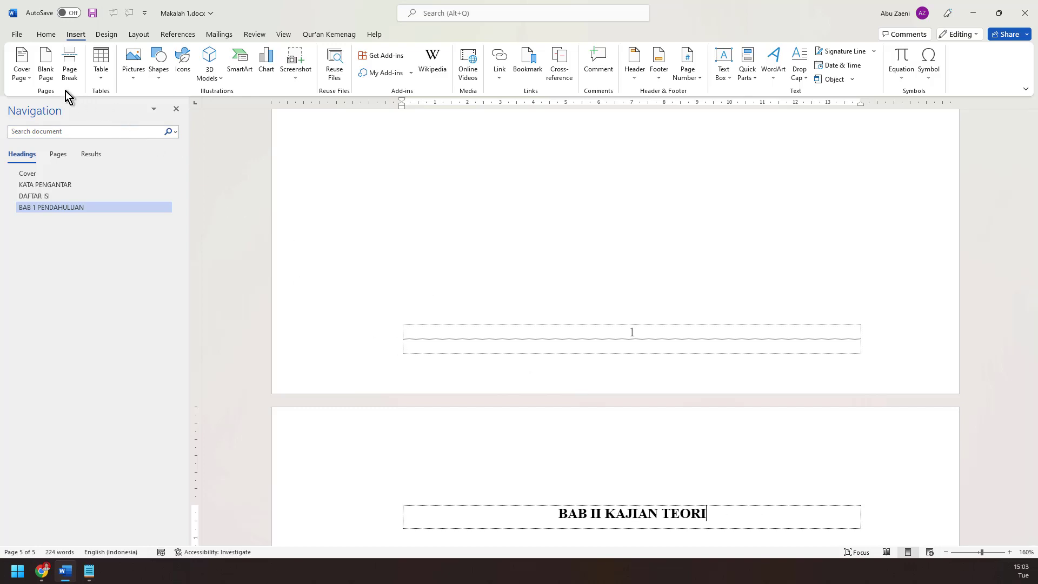
Insert another blank page after the "BAB II KAJIAN TEORI" title and enter the title "BAB III KESIMPULAN" on it
left_click(48, 81)
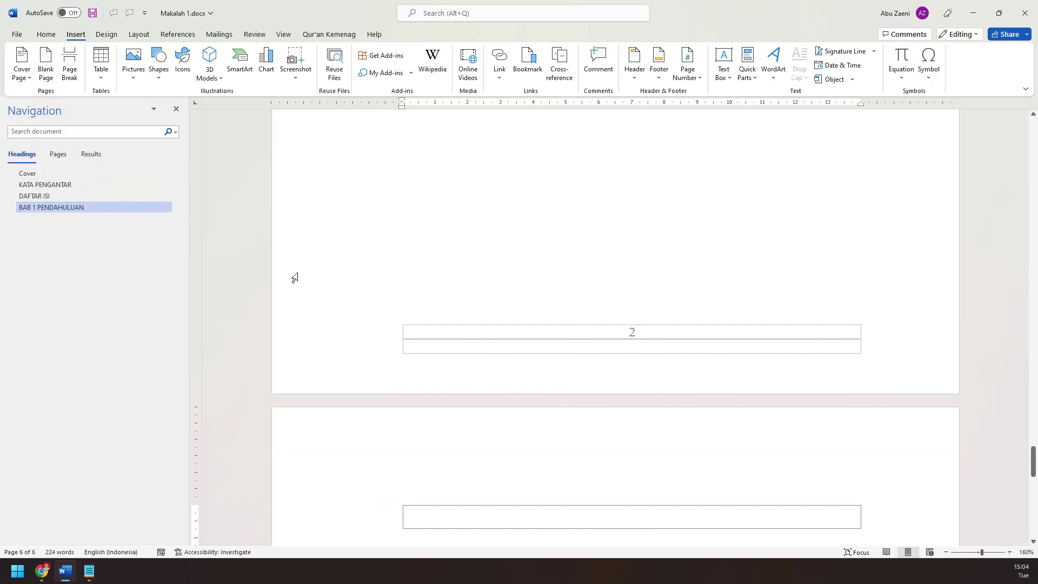
type("B")
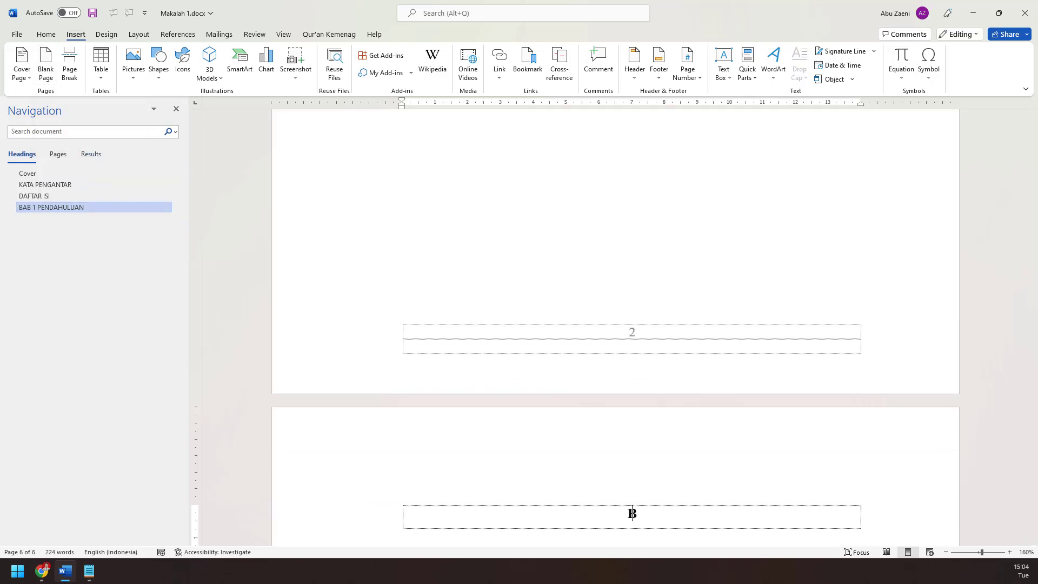
type("AB III KESIM")
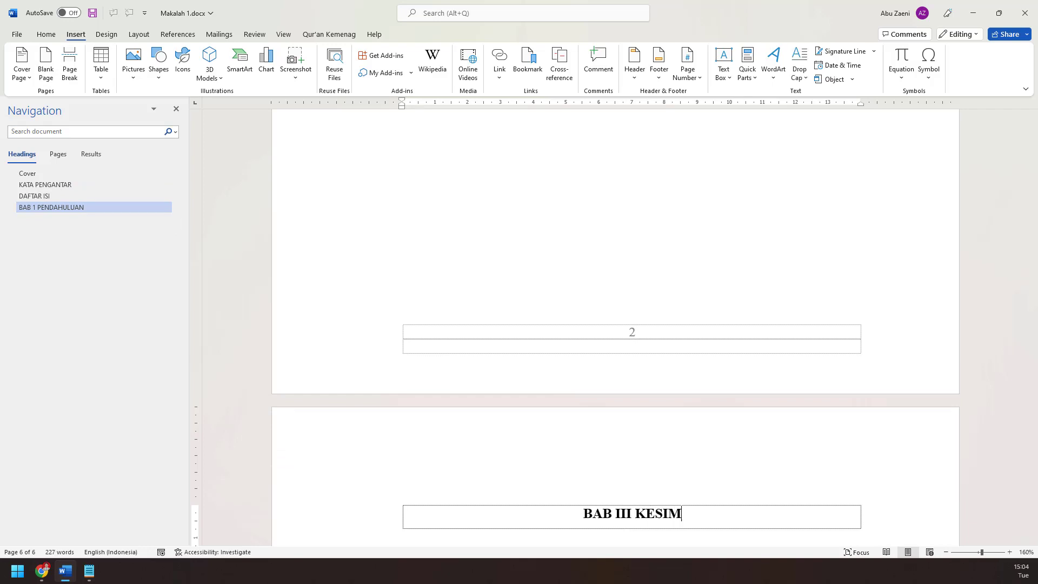
type("PULAN")
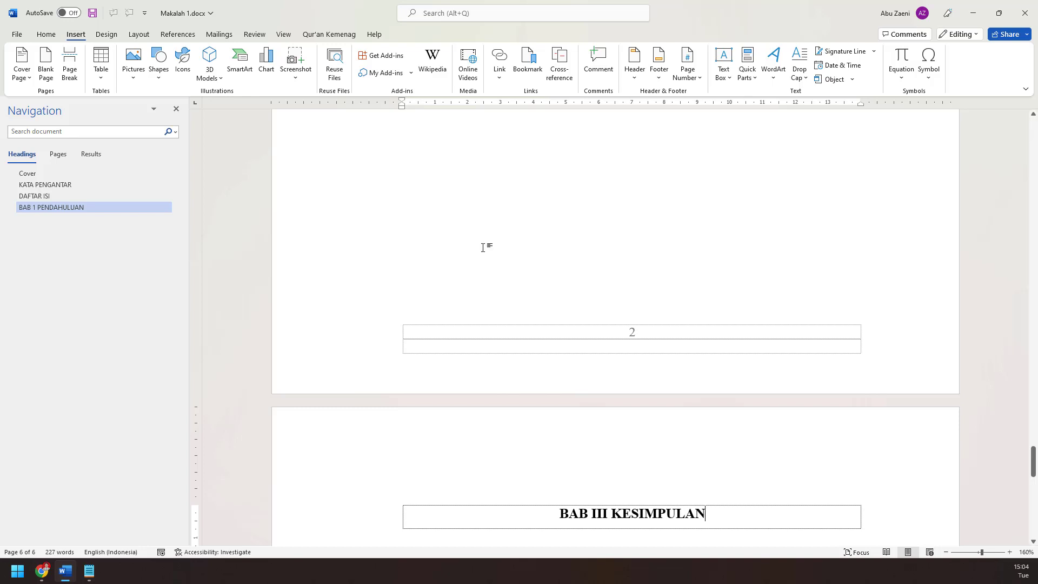
Copy the formatting of the "BAB 1 PENDAHULUAN" heading to the "BAB II KAJIAN TEORI" title with Format Painter
scroll(485, 246, "up", 15)
scroll(486, 247, "up", 12)
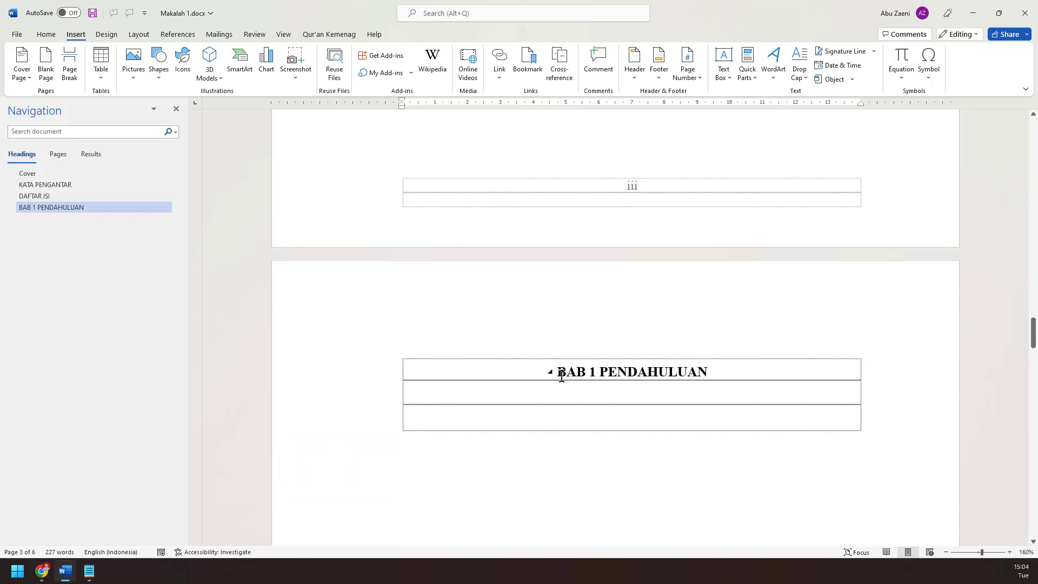
left_click_drag(575, 371, 663, 371)
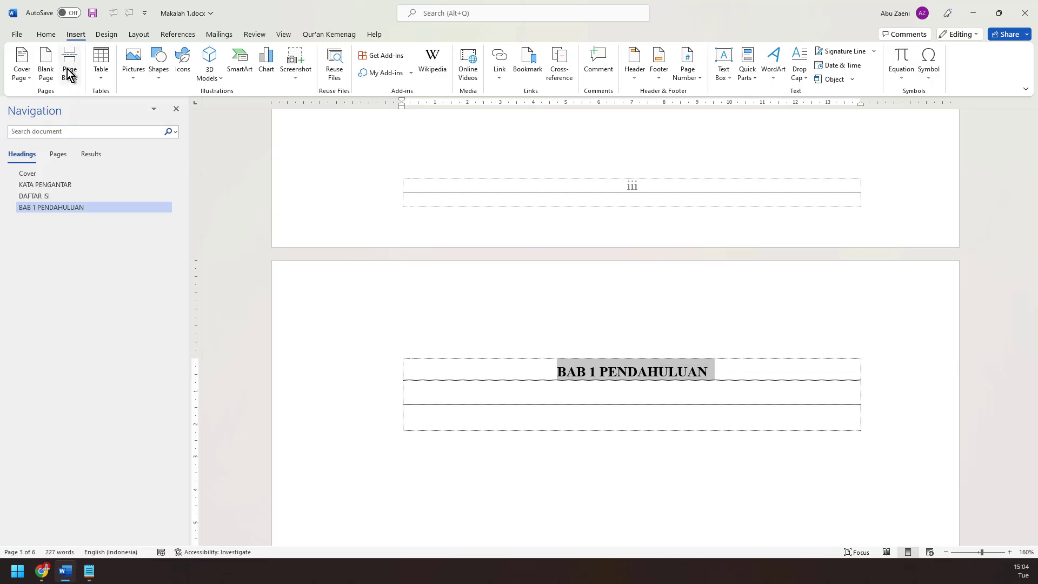
left_click(50, 36)
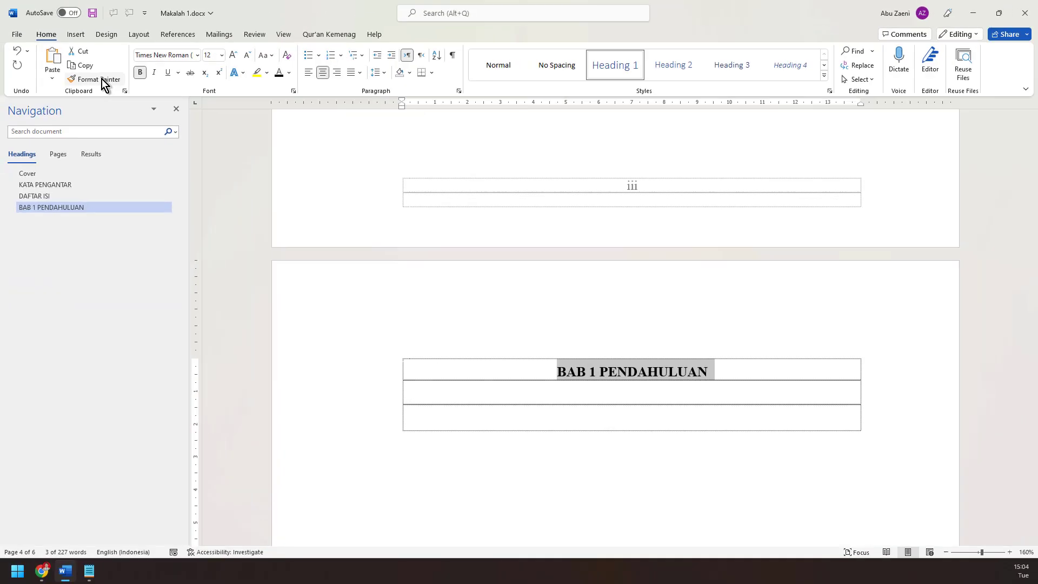
left_click(107, 84)
scroll(571, 333, "down", 15)
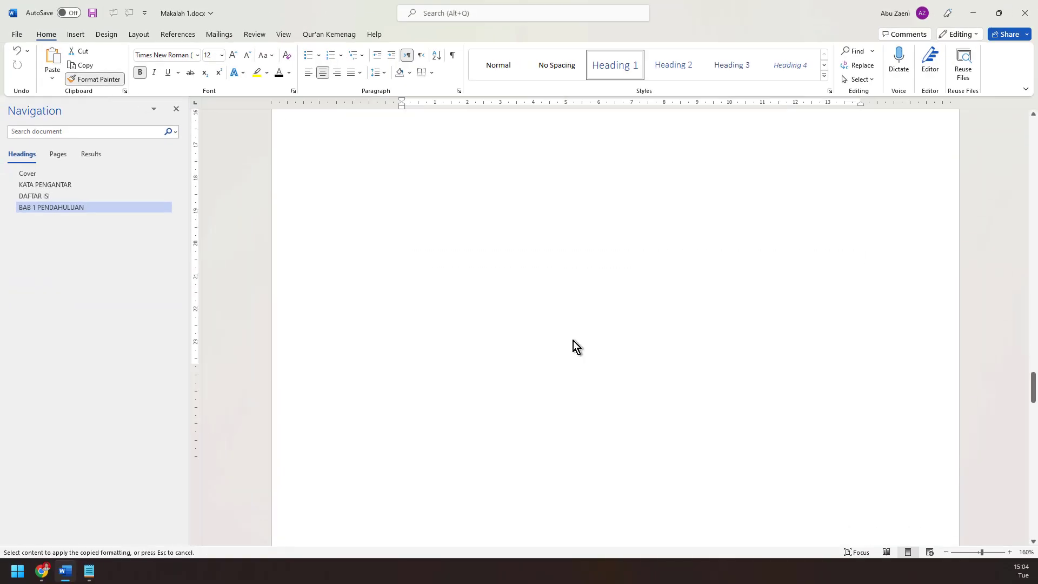
scroll(573, 340, "down", 3)
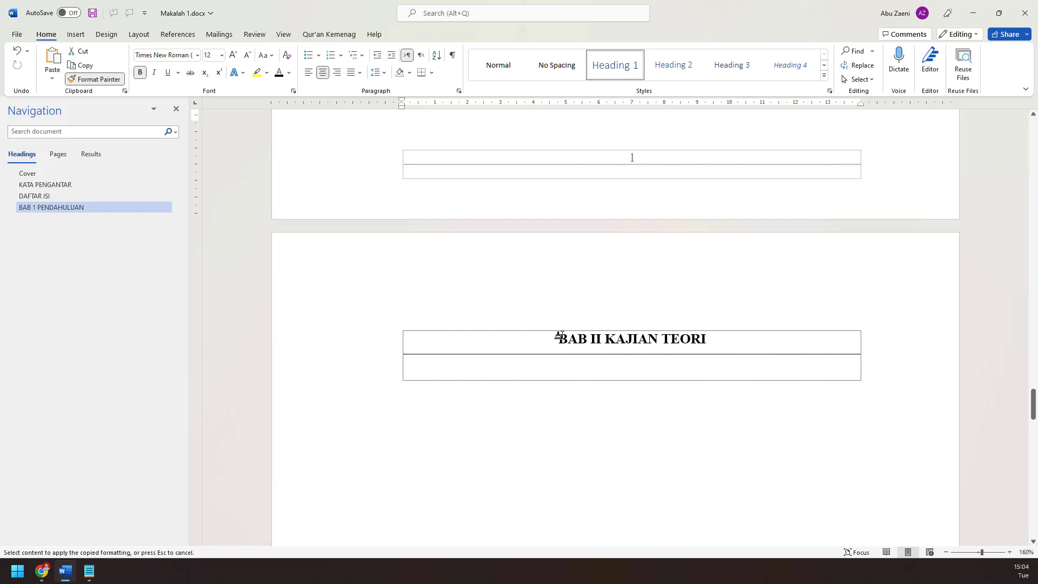
left_click_drag(559, 339, 682, 339)
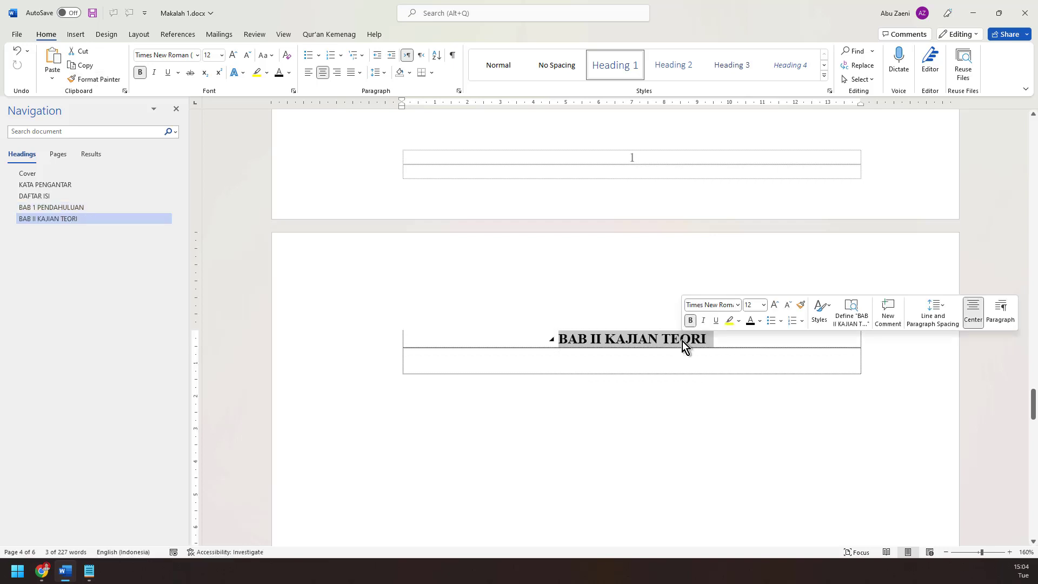
Copy the formatting of the "BAB II KAJIAN TEORI" heading to the "BAB III KESIMPULAN" title with Format Painter
left_click(96, 81)
scroll(445, 436, "down", 20)
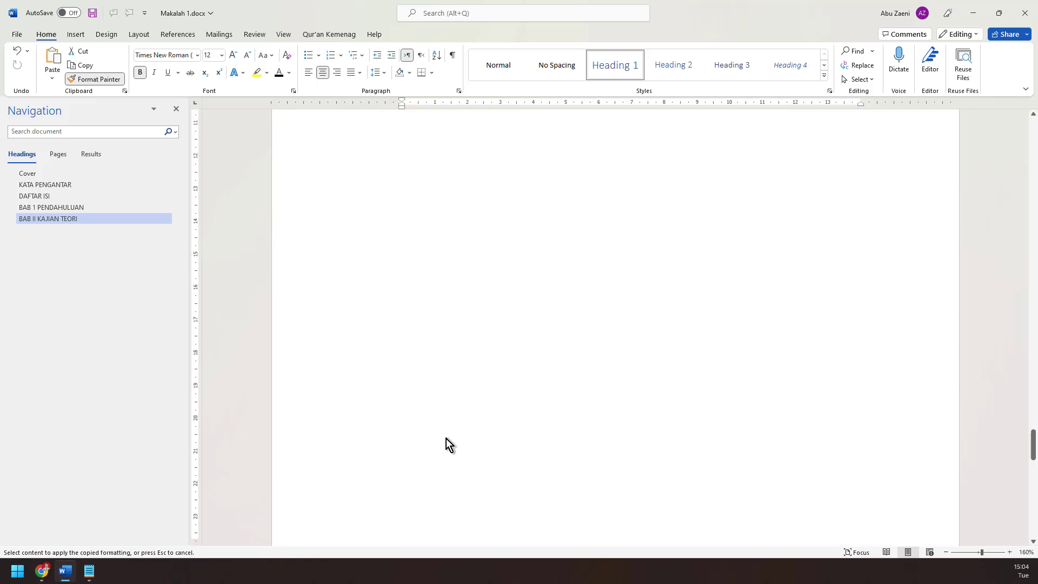
scroll(443, 442, "down", 6)
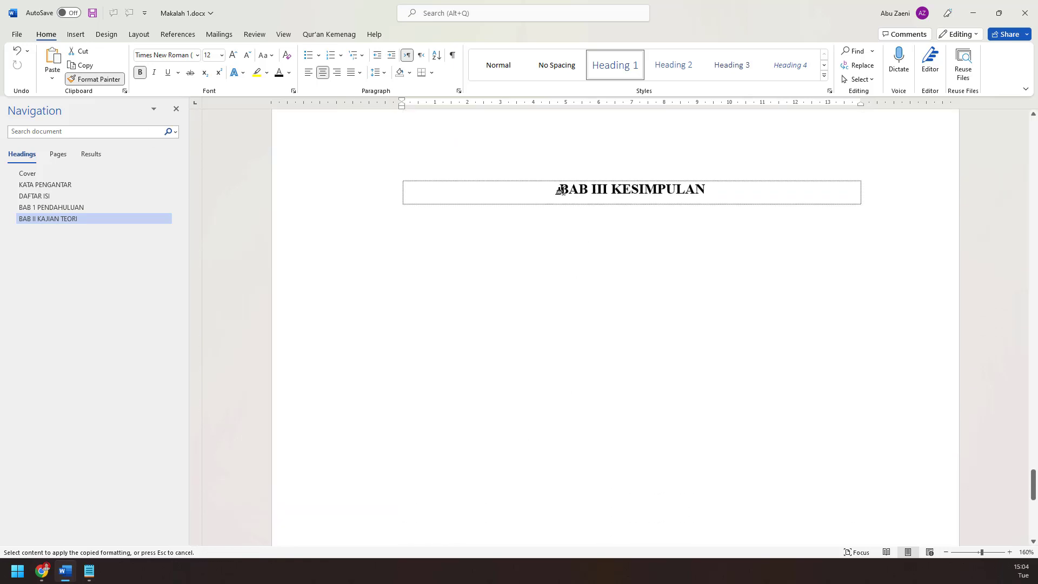
left_click_drag(561, 190, 671, 203)
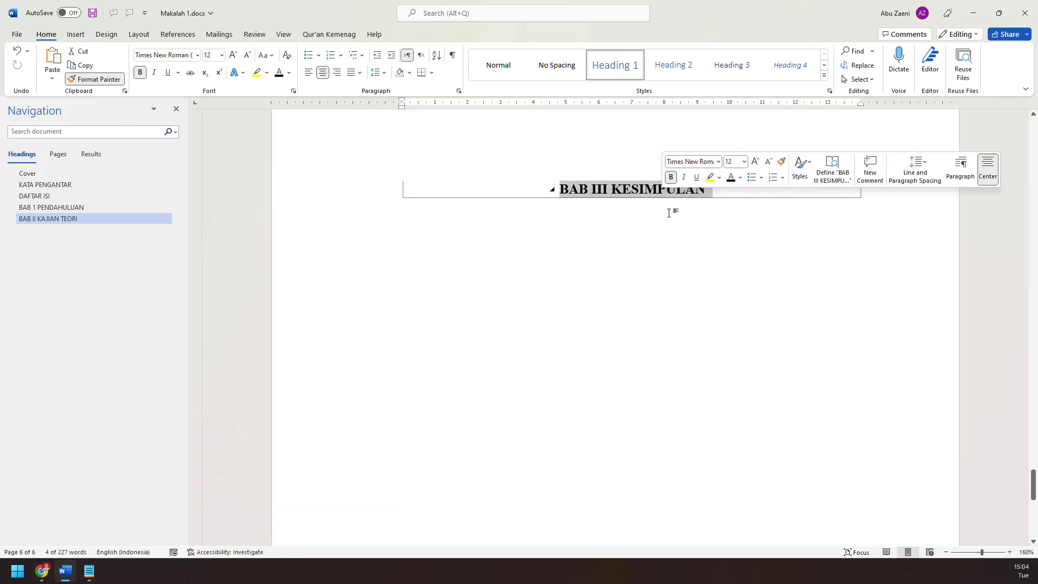
Check the heading navigation by jumping to the BAB III, BAB II, Cover and DAFTAR ISI headings
scroll(686, 273, "up", 10)
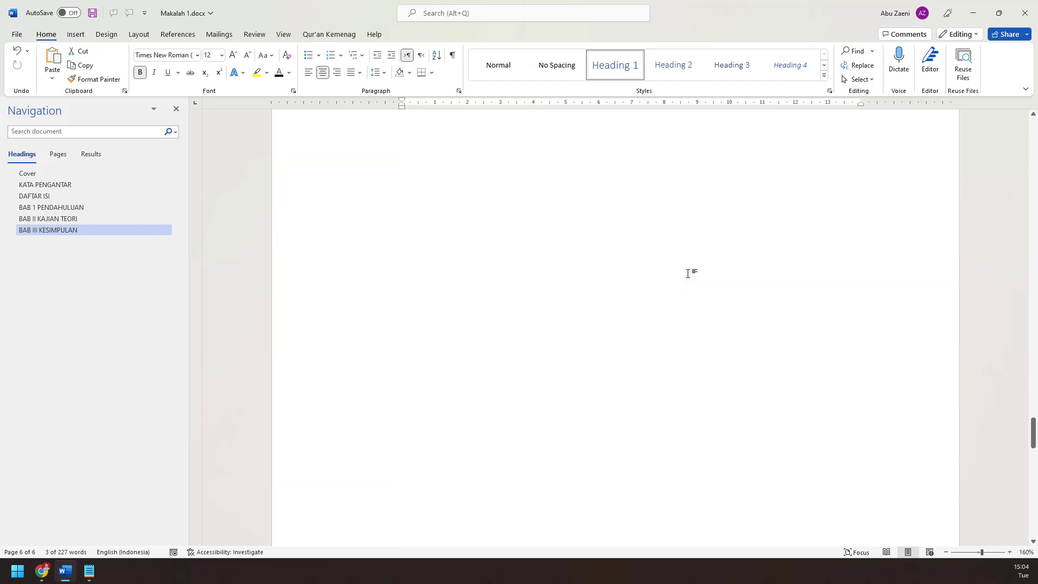
scroll(687, 274, "up", 15)
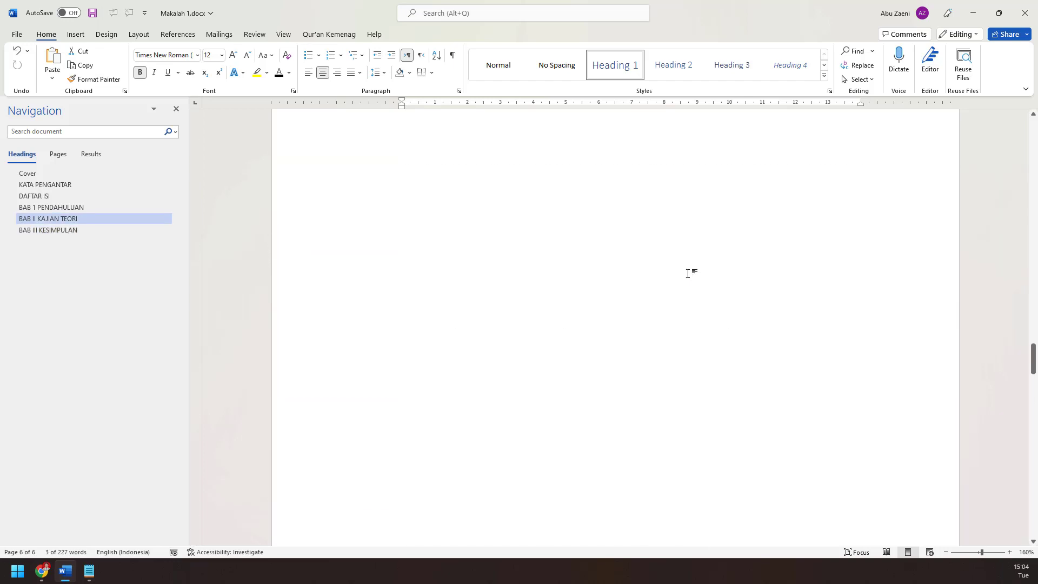
scroll(687, 273, "up", 3)
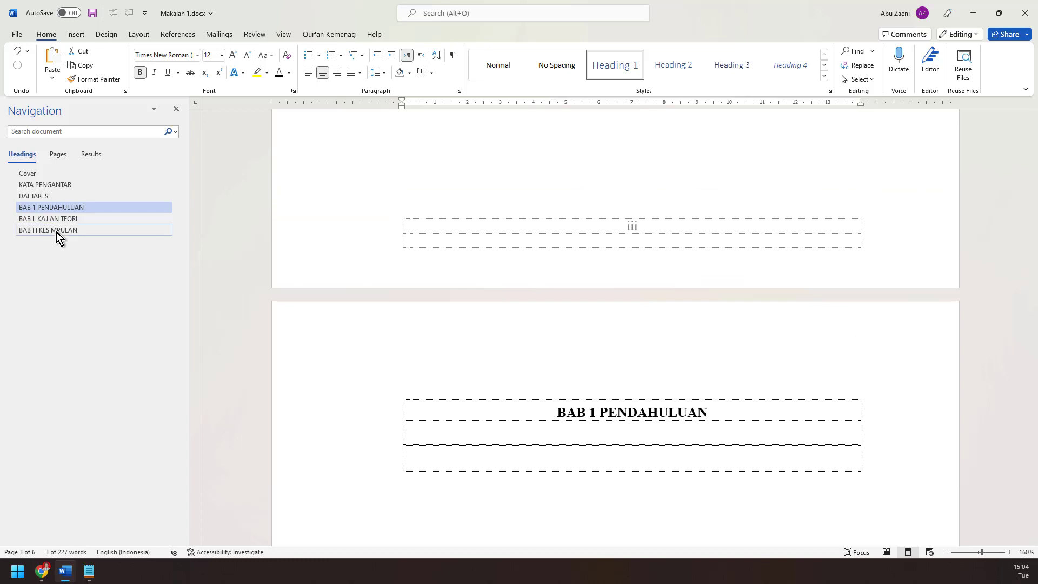
left_click(57, 231)
left_click(56, 215)
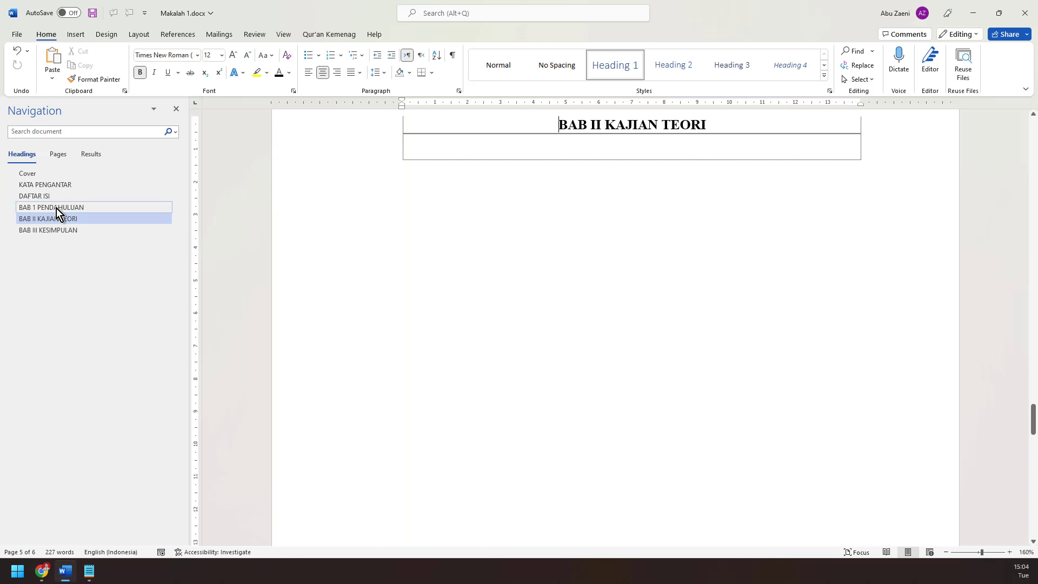
left_click(37, 174)
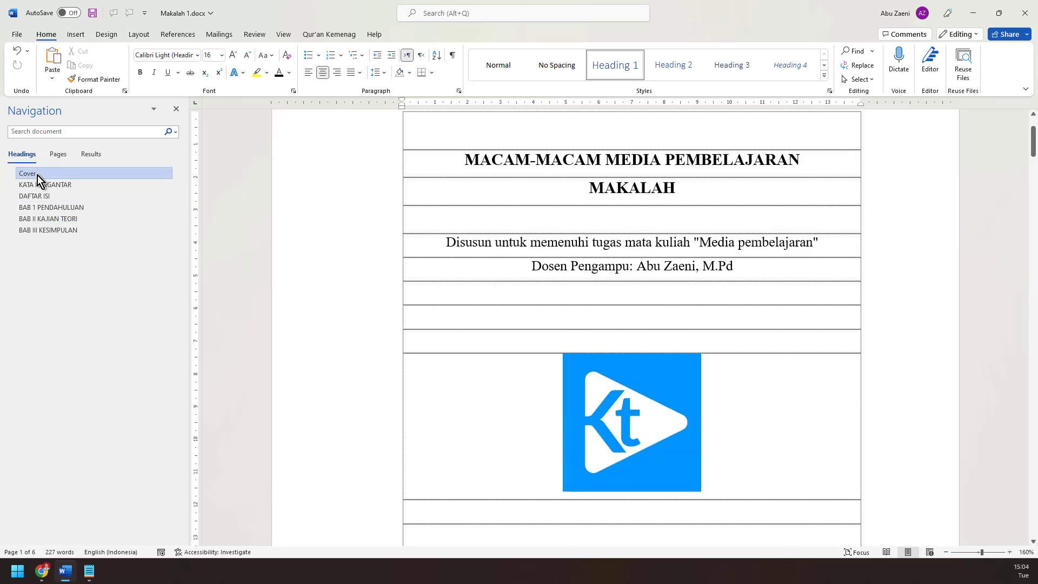
left_click(47, 199)
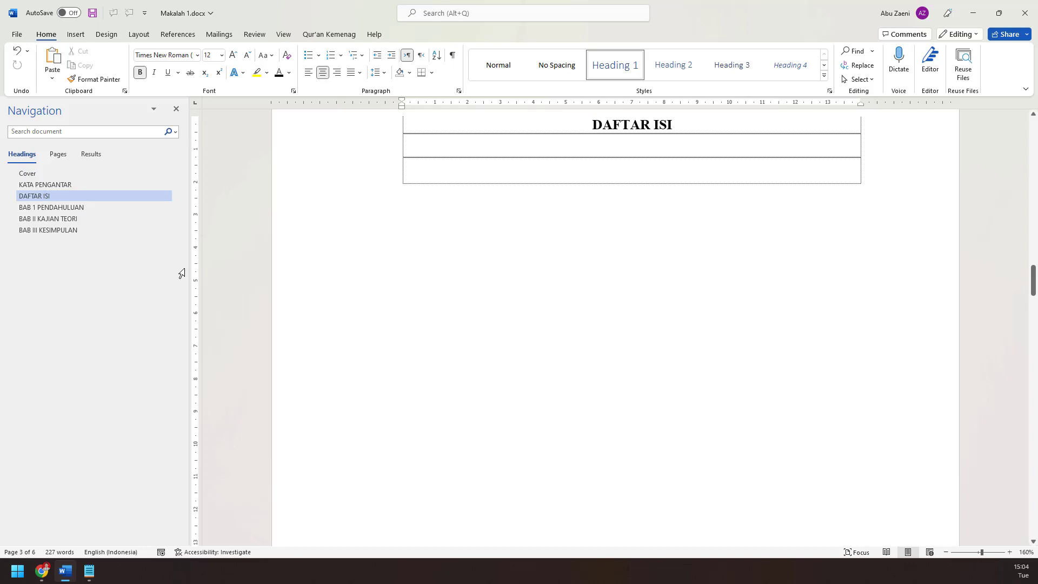
Change the chapter number in the "PENDAHULUAN" heading to the Roman numeral "I"
left_click(76, 207)
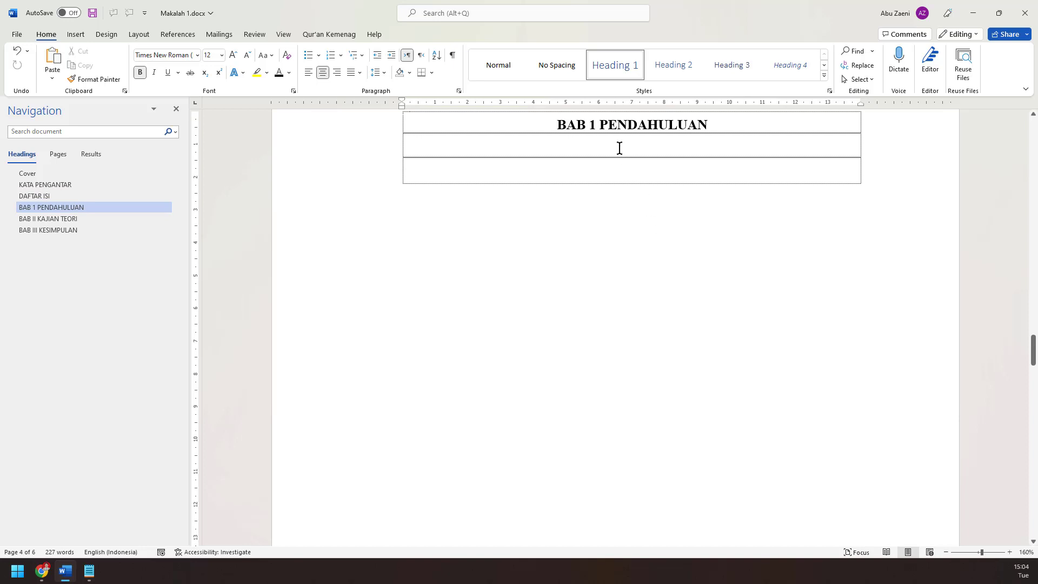
left_click_drag(595, 128, 591, 128)
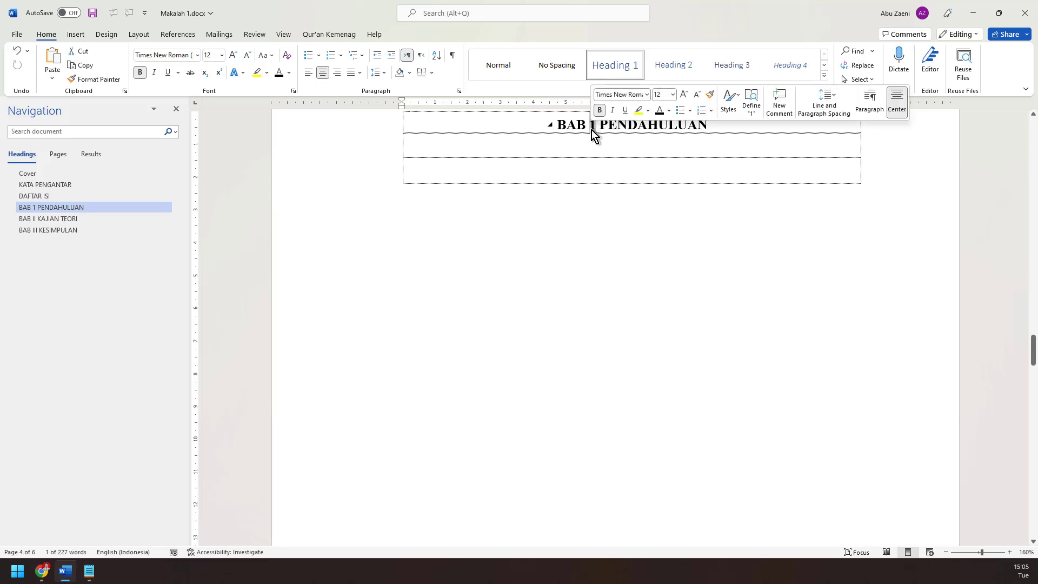
type("i")
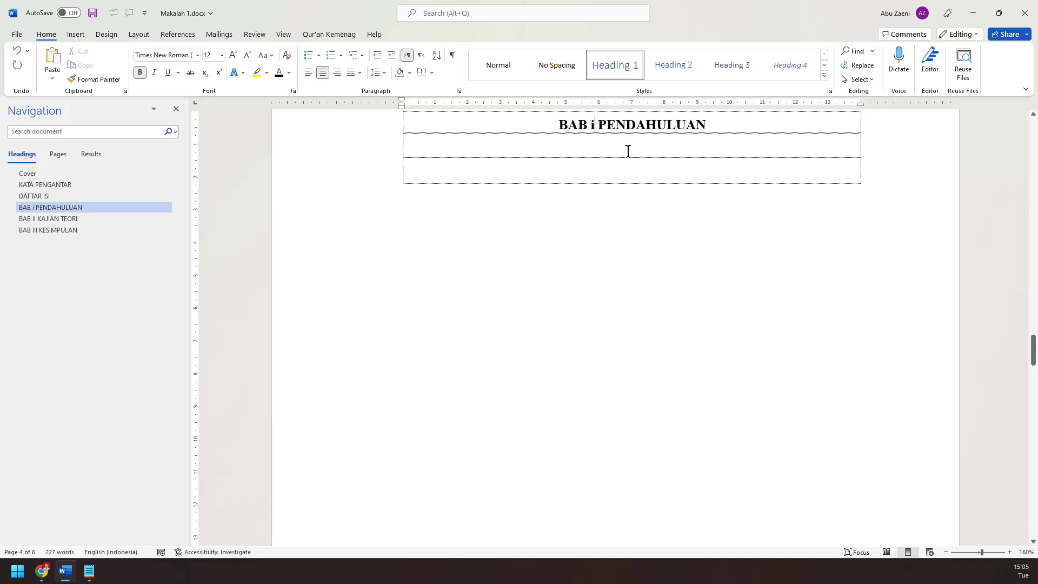
key("BackSpace")
type("I")
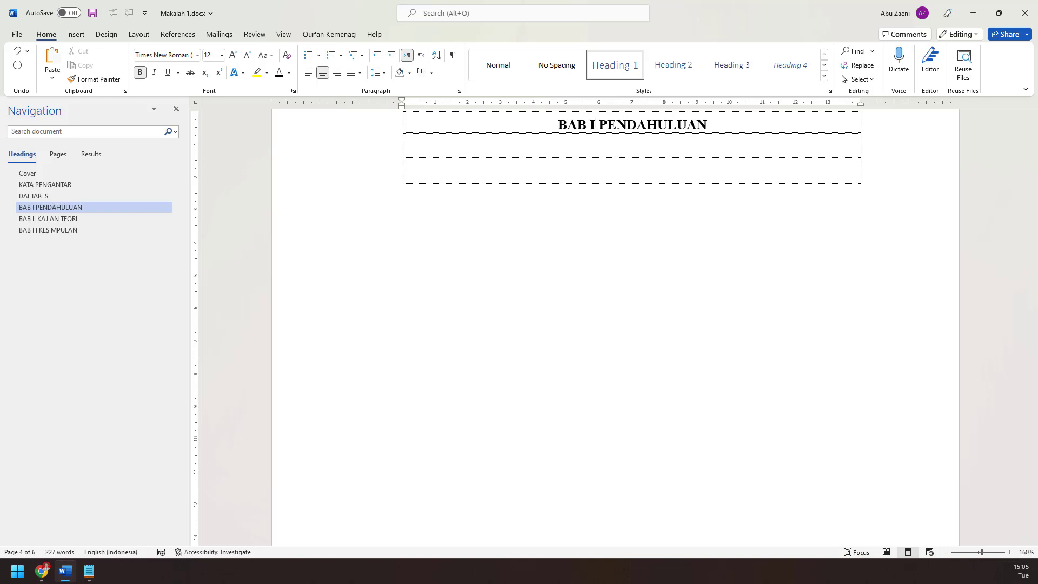
Split the "BAB I PENDAHULUAN" heading with a manual line break before "PENDAHULUAN", keeping both lines in one heading paragraph
left_click(603, 128)
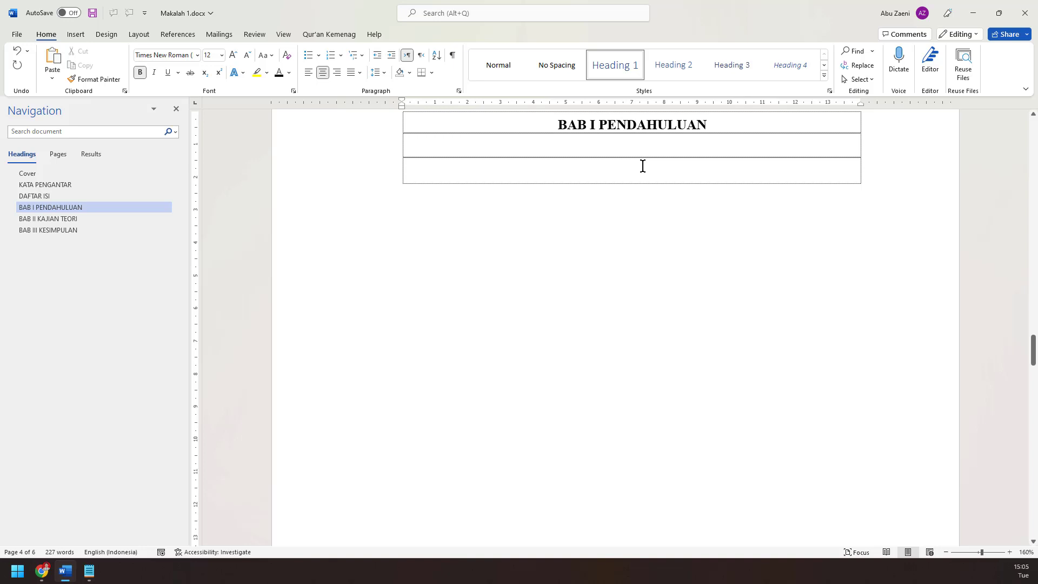
scroll(642, 166, "up", 3)
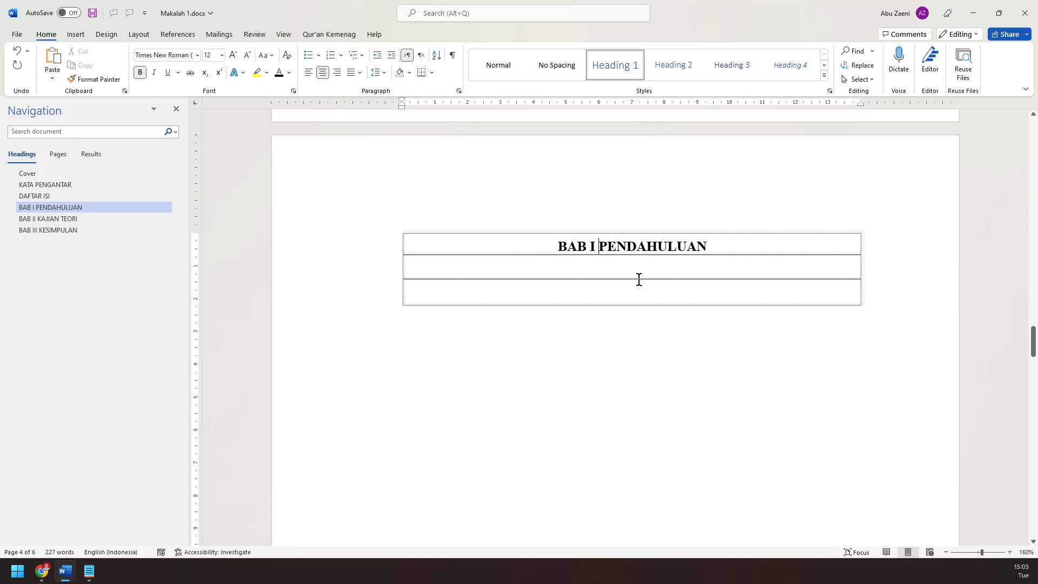
key("shift+Return")
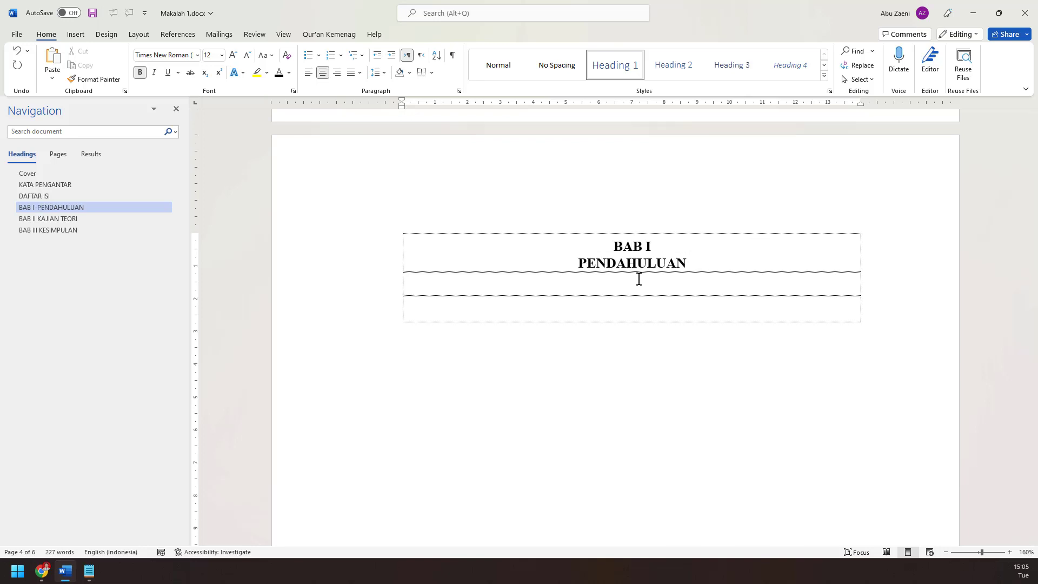
key("BackSpace")
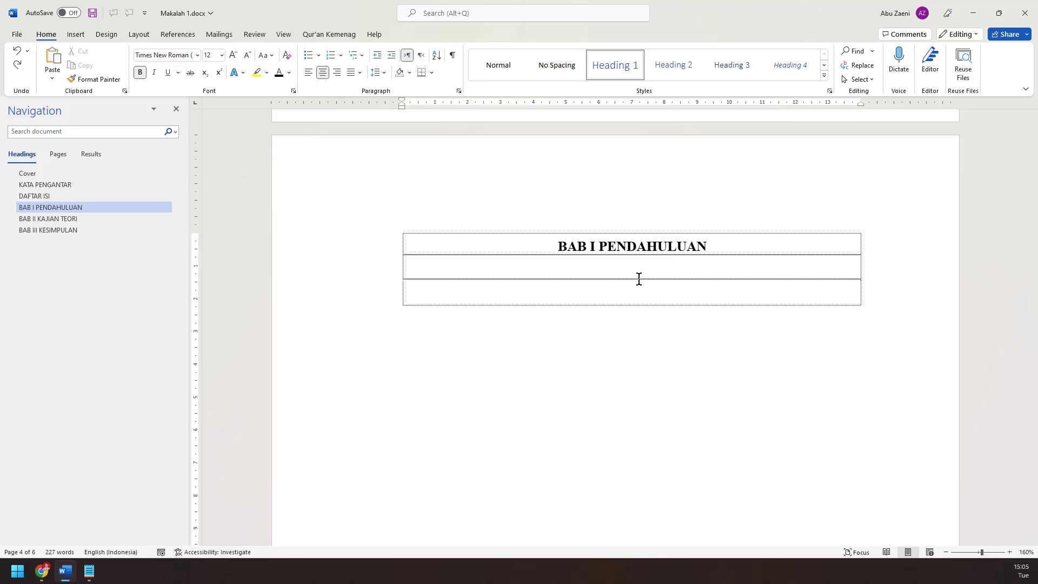
left_click(608, 247)
key("shift+Return")
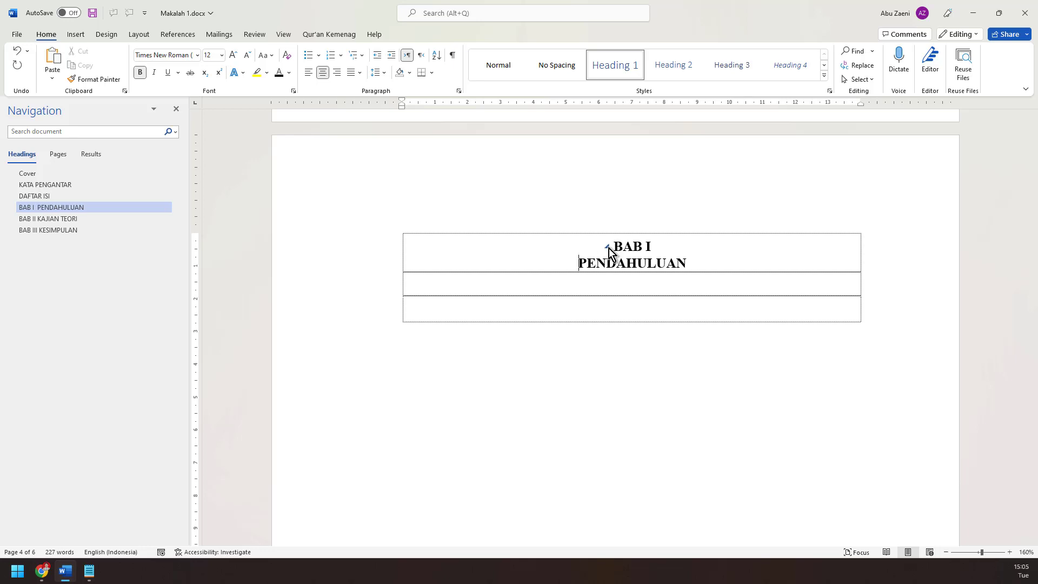
scroll(647, 399, "down", 1)
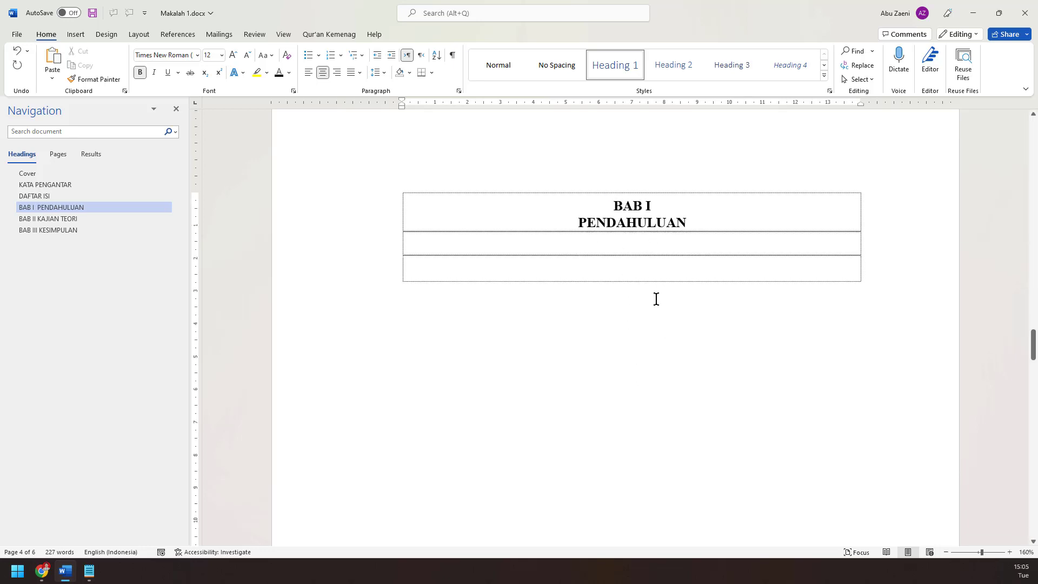
scroll(657, 303, "down", 4)
scroll(660, 301, "up", 6)
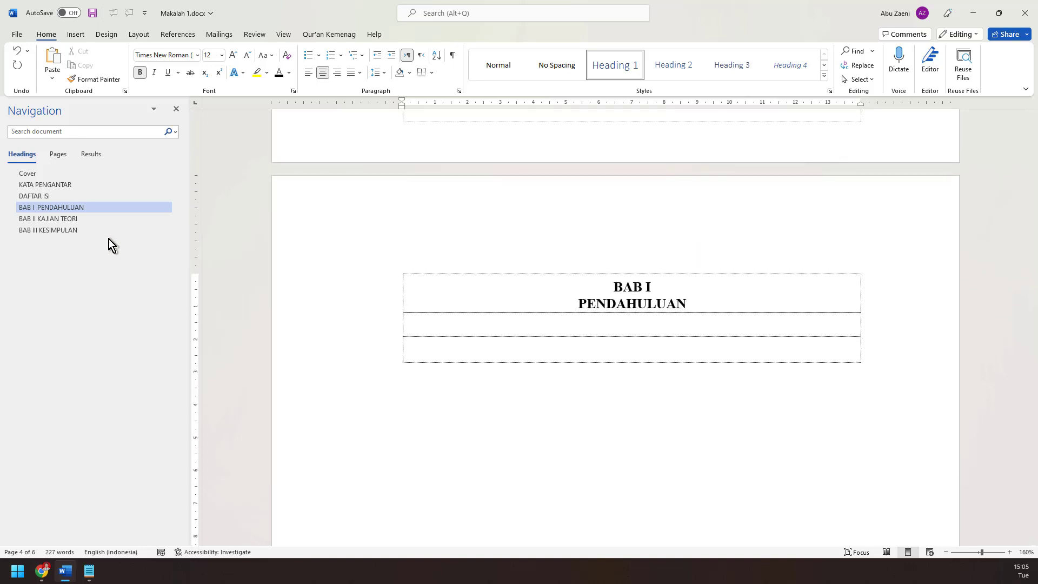
Left-align the empty line below the "BAB I PENDAHULUAN" heading
scroll(579, 326, "up", 10)
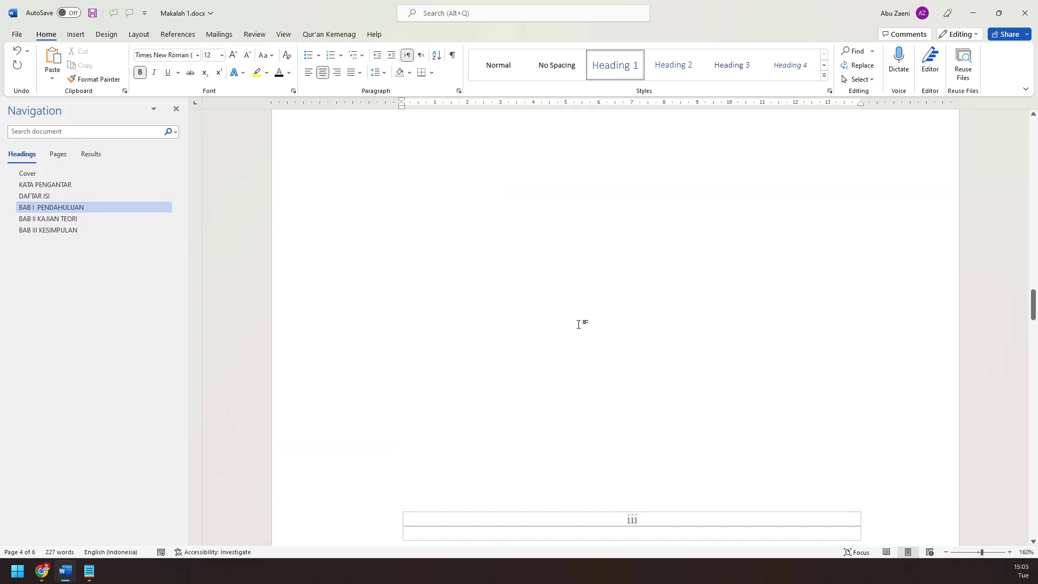
scroll(579, 324, "up", 13)
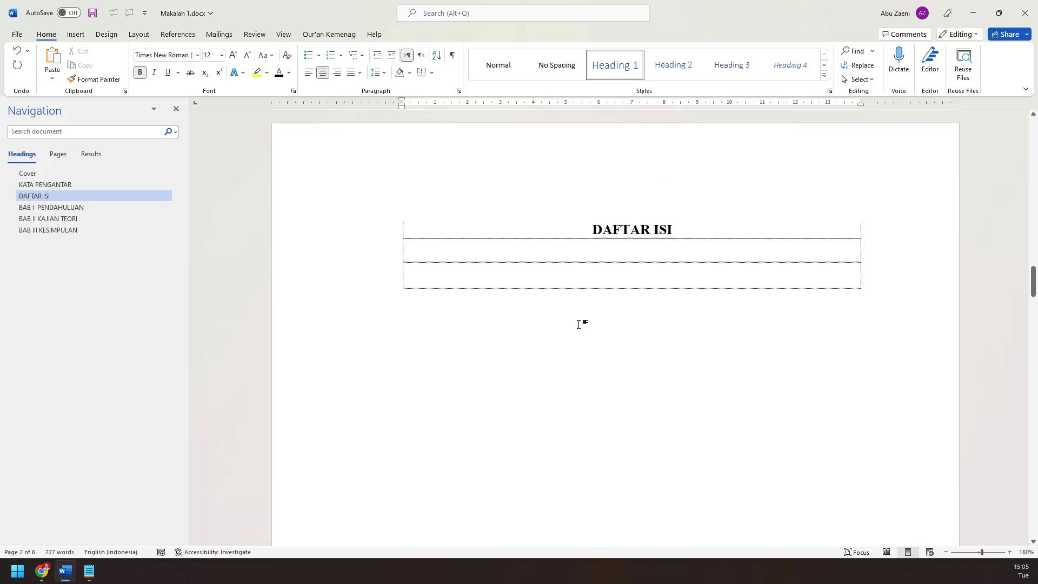
scroll(579, 325, "down", 20)
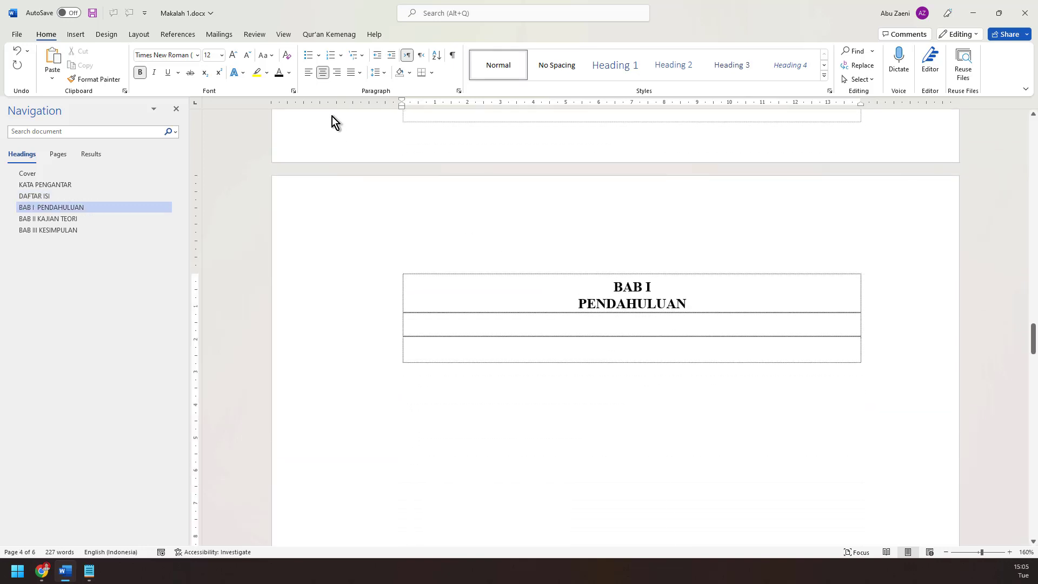
left_click(310, 74)
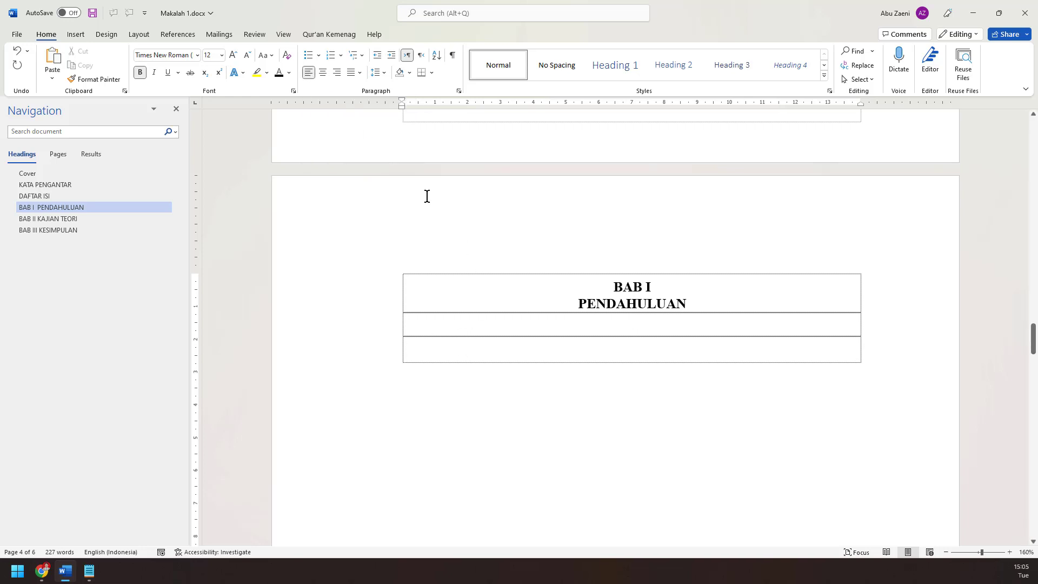
left_click(341, 58)
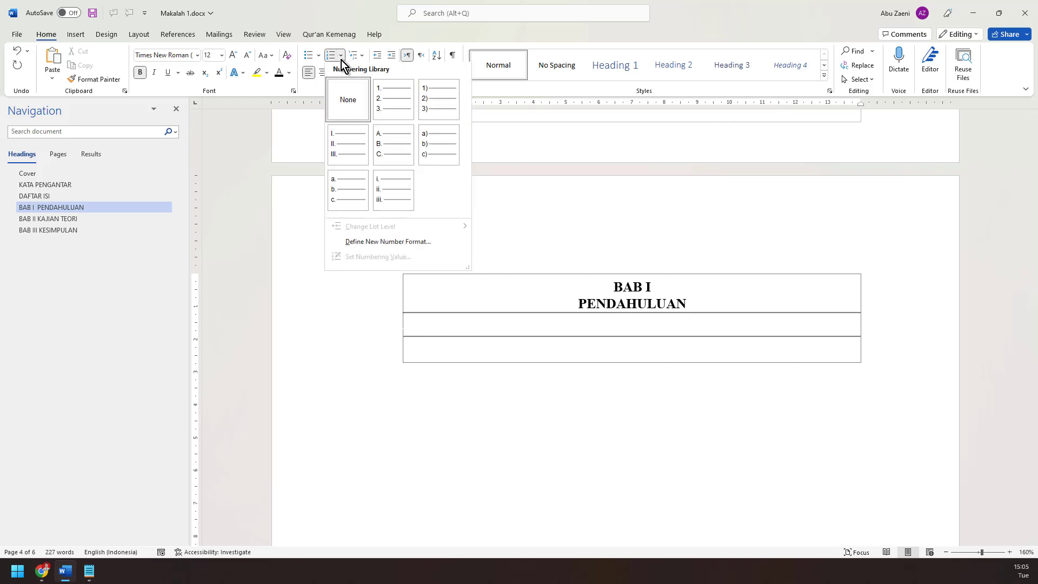
left_click(386, 134)
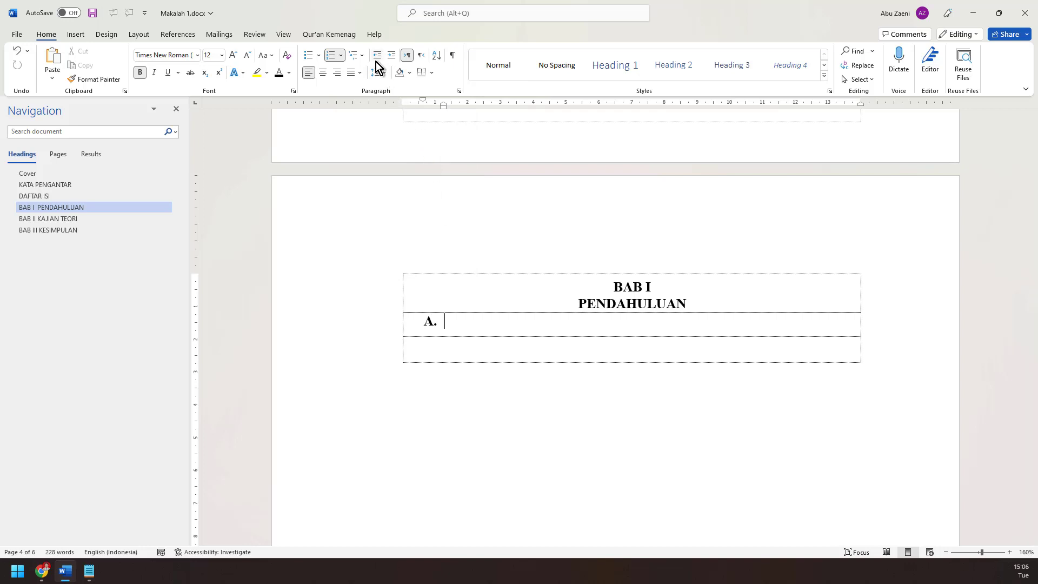
key("ctrl+z")
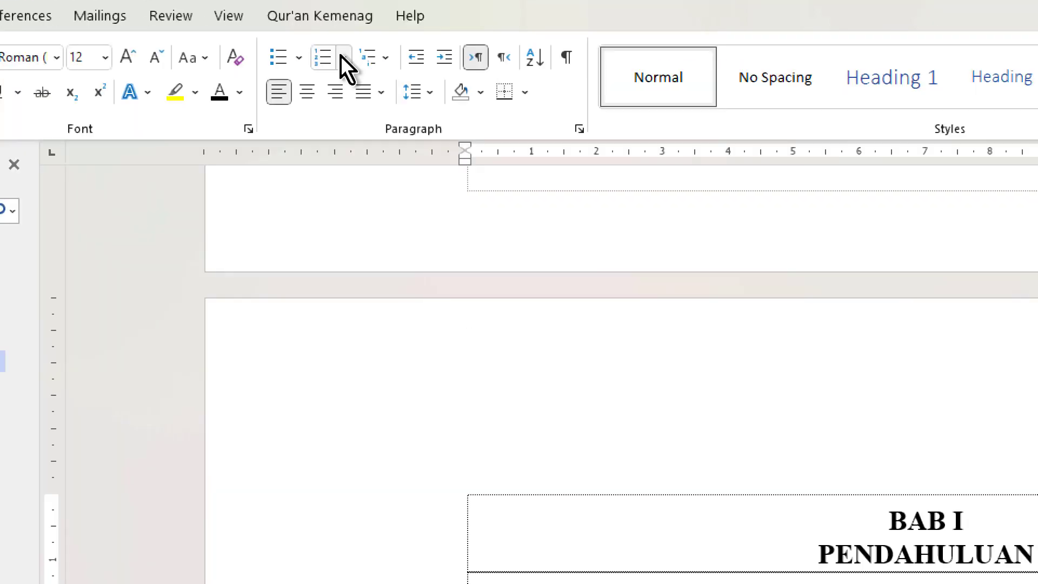
Apply the A., B., C. numbering format to the empty line below the "BAB I PENDAHULUAN" heading
left_click(344, 58)
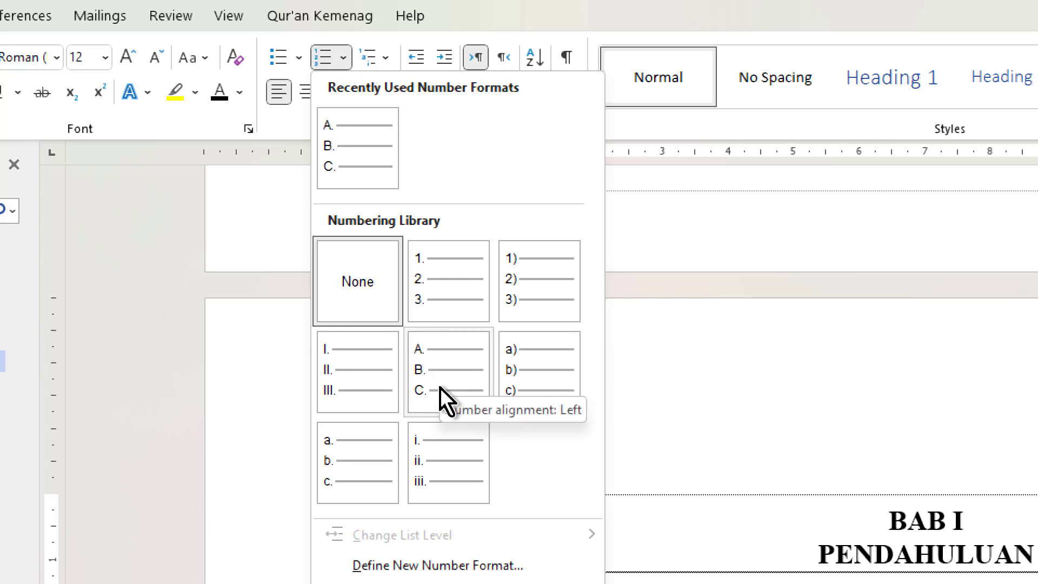
left_click(454, 387)
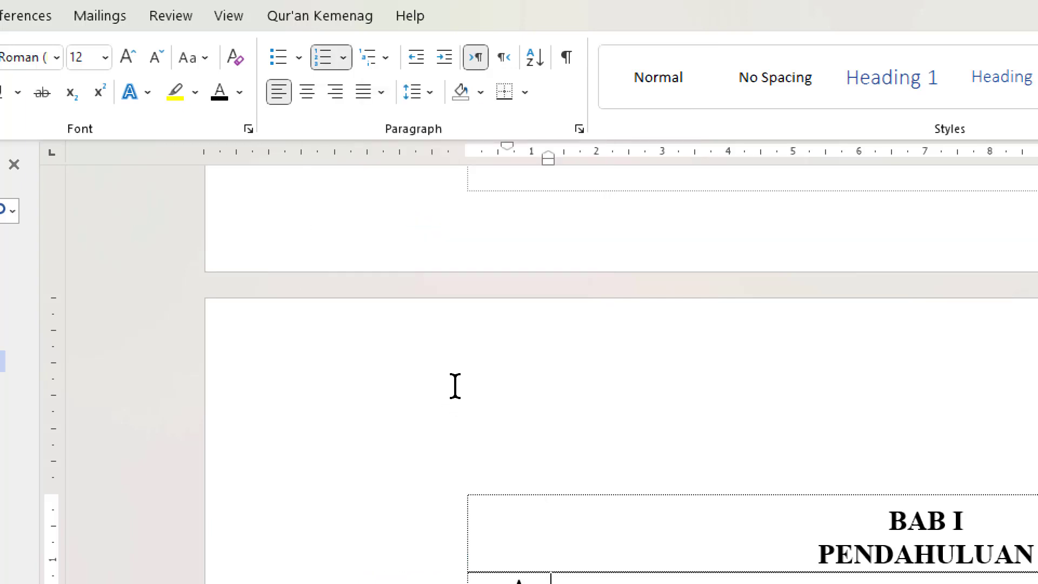
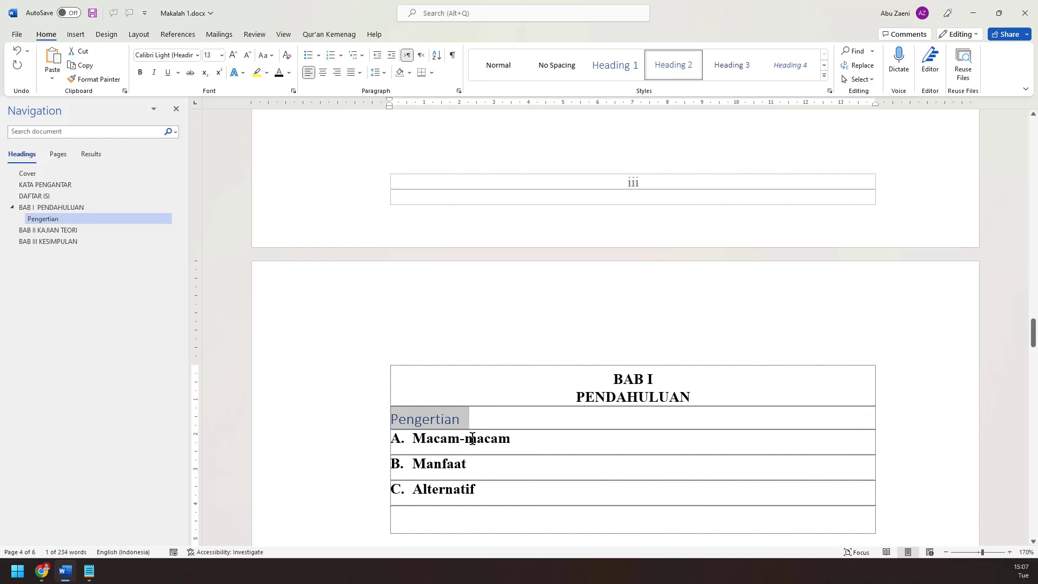
Number the "Pengertian" subheading with the A., B., C. format and set its font to Times New Roman, size 12
left_click(341, 57)
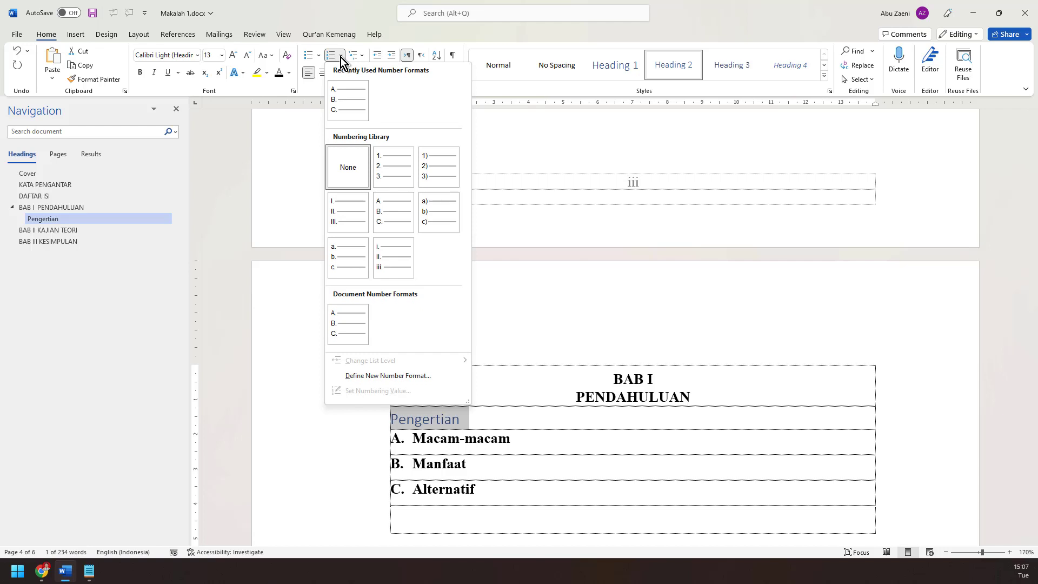
left_click(349, 98)
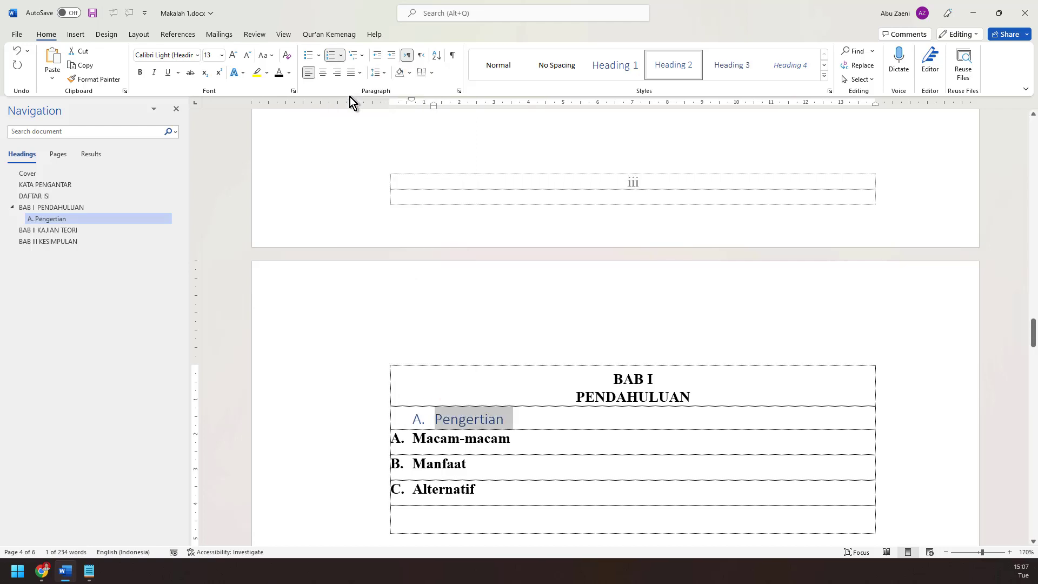
left_click(197, 55)
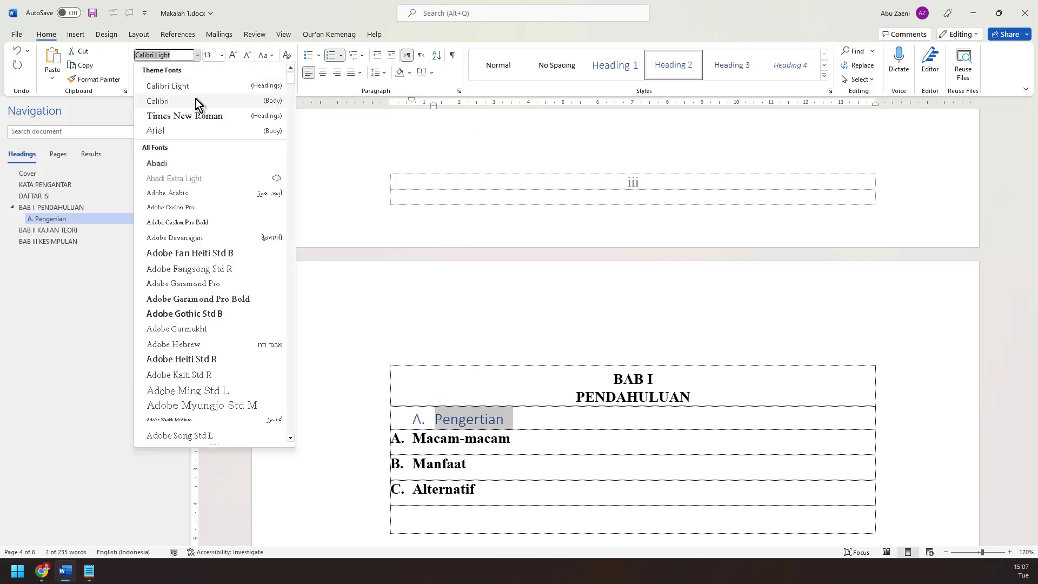
left_click(203, 115)
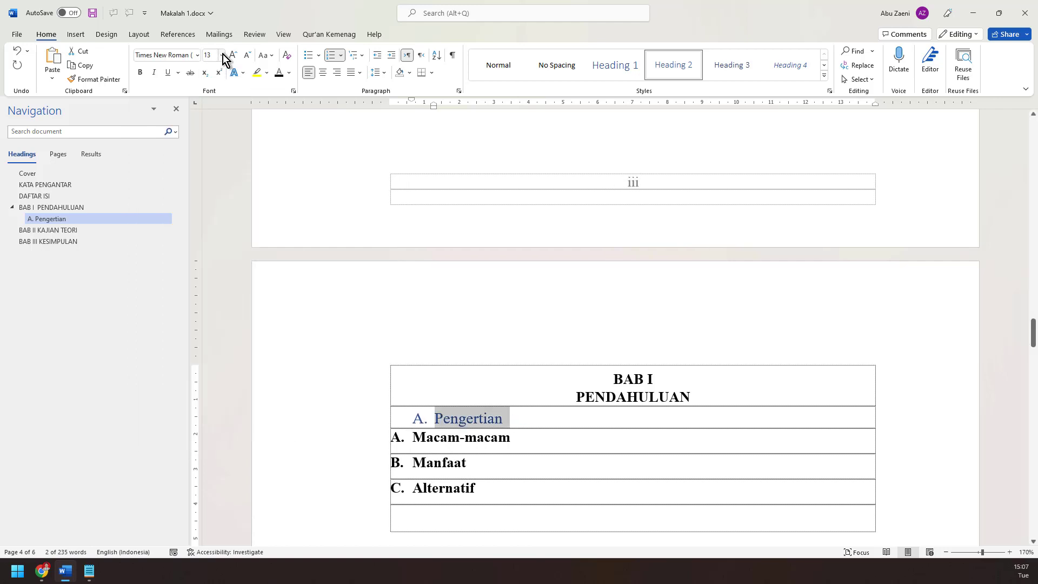
left_click(222, 55)
left_click(216, 121)
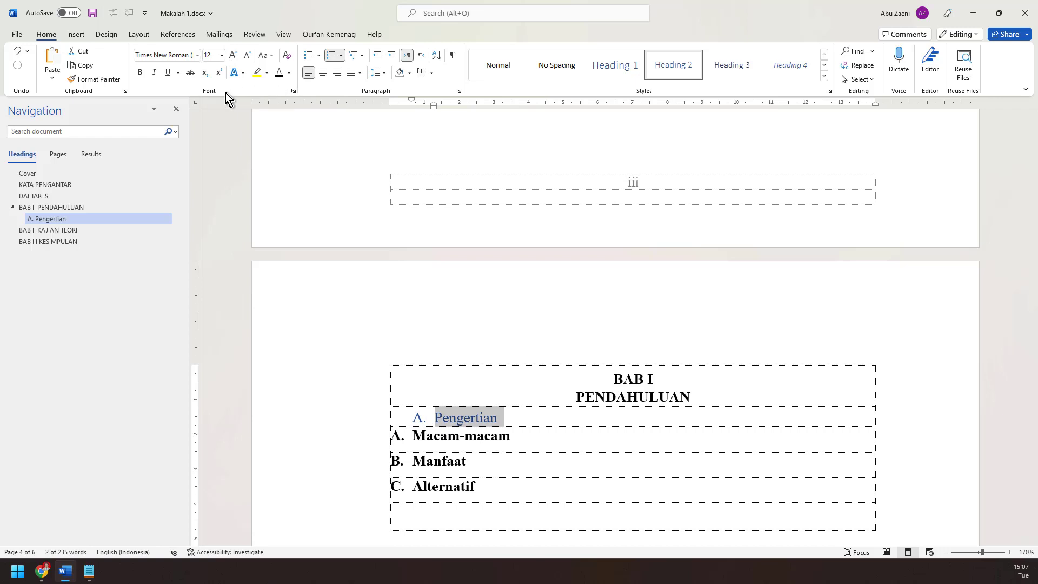
Make the "Pengertian" subheading bold in the automatic font color and decrease its indent by one level
left_click(141, 73)
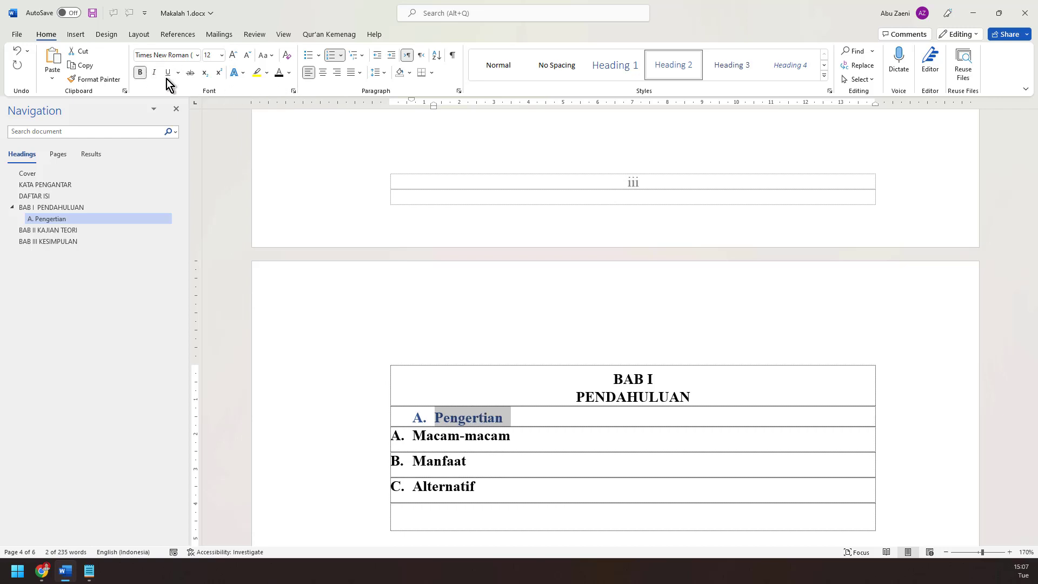
left_click(289, 74)
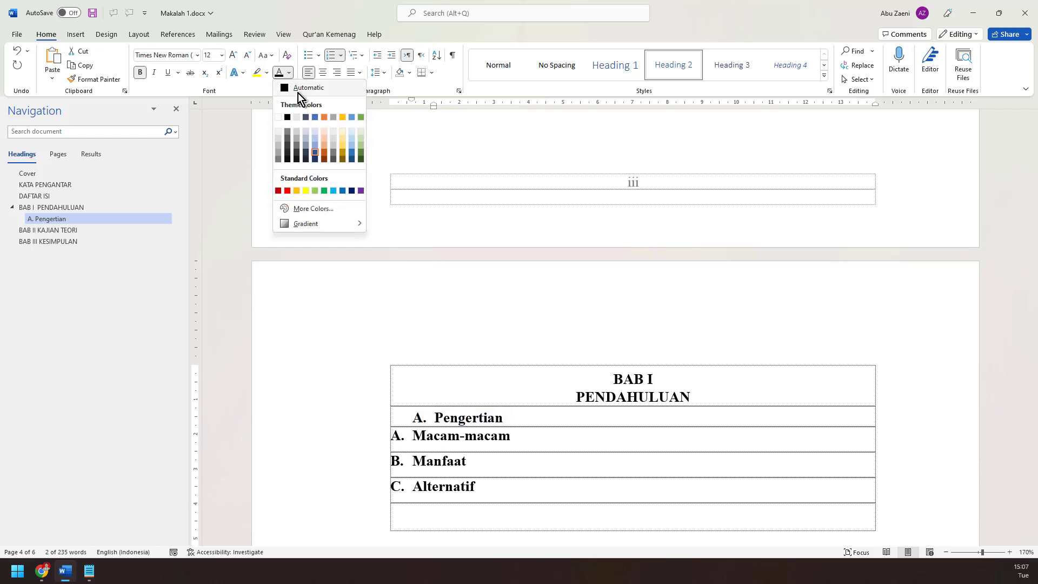
left_click(298, 91)
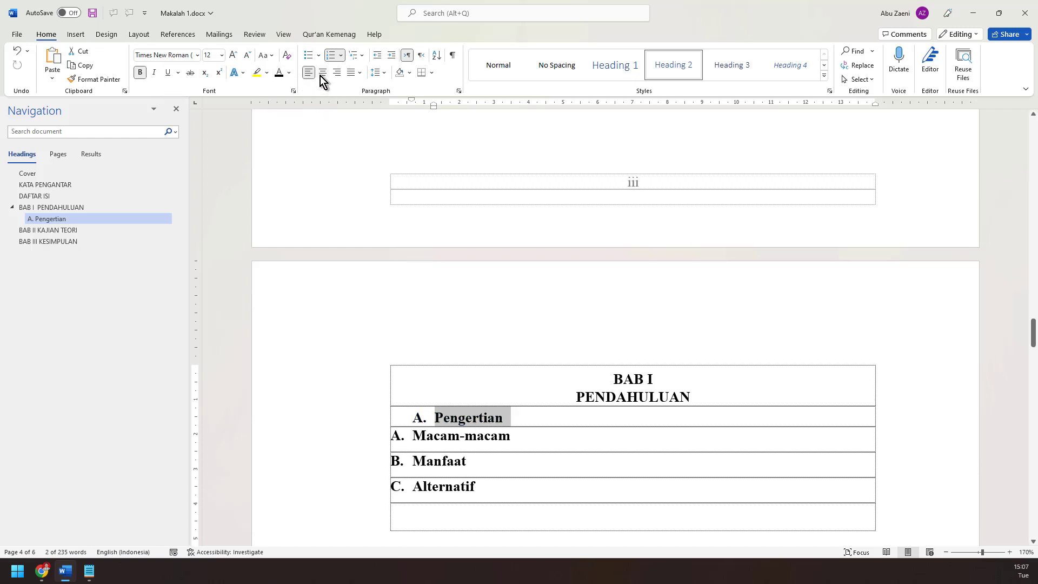
left_click(375, 56)
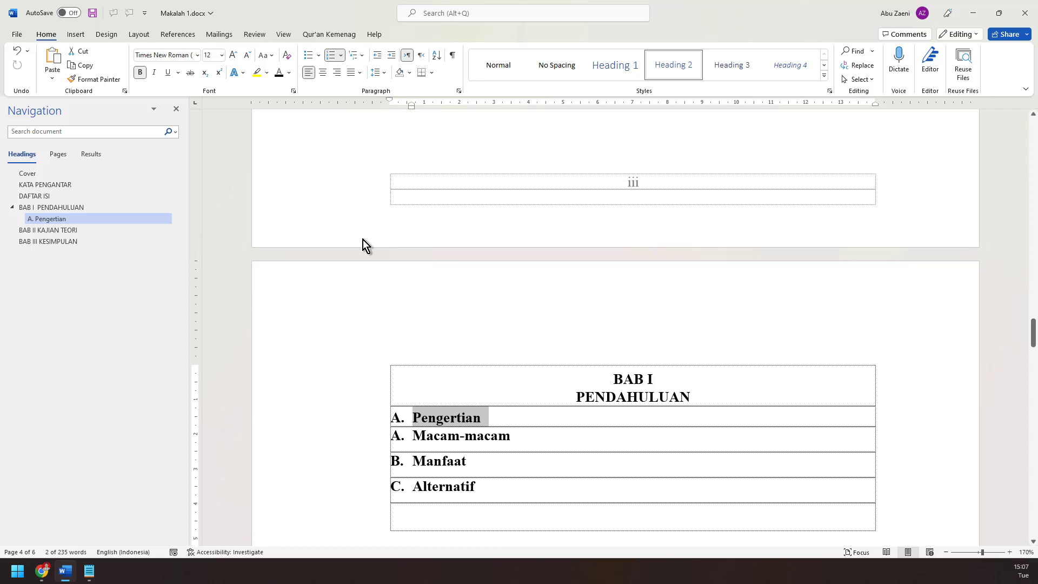
Copy the "Pengertian" subheading formatting to "Macam-macam", "Manfaat" and "Alternatif" with Format Painter
left_click(105, 84)
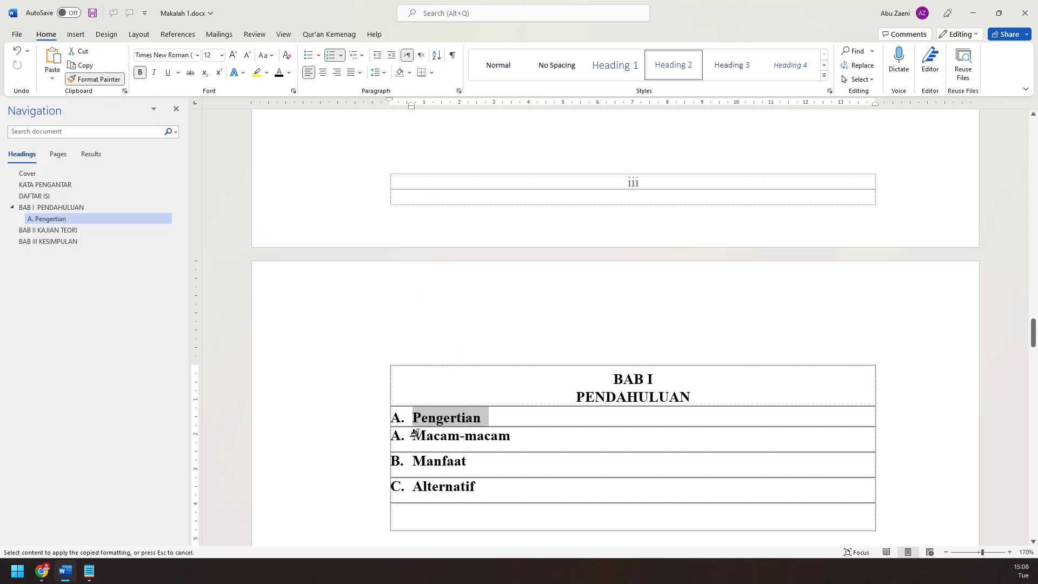
left_click_drag(410, 434, 506, 440)
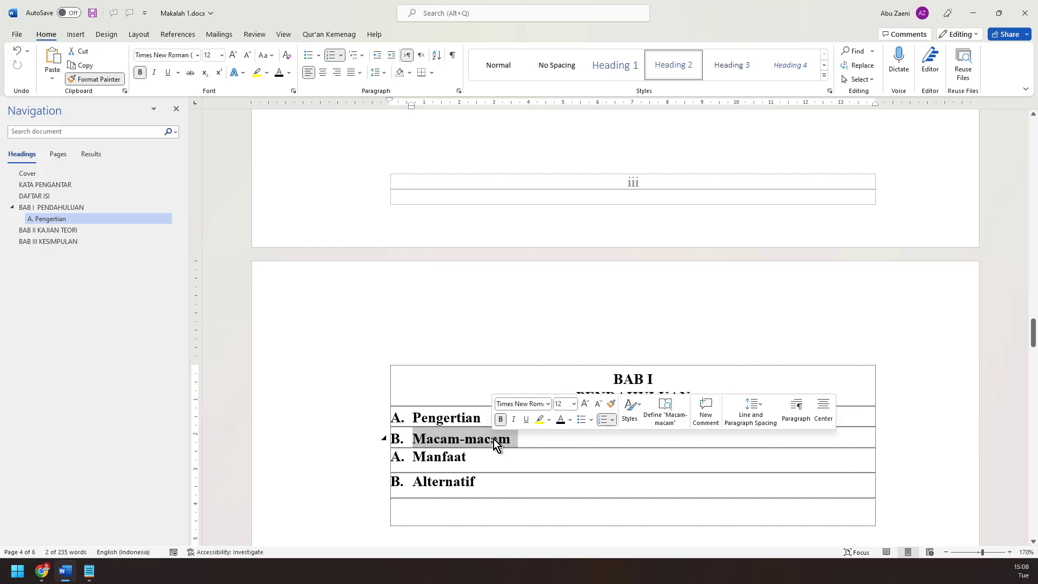
left_click(99, 80)
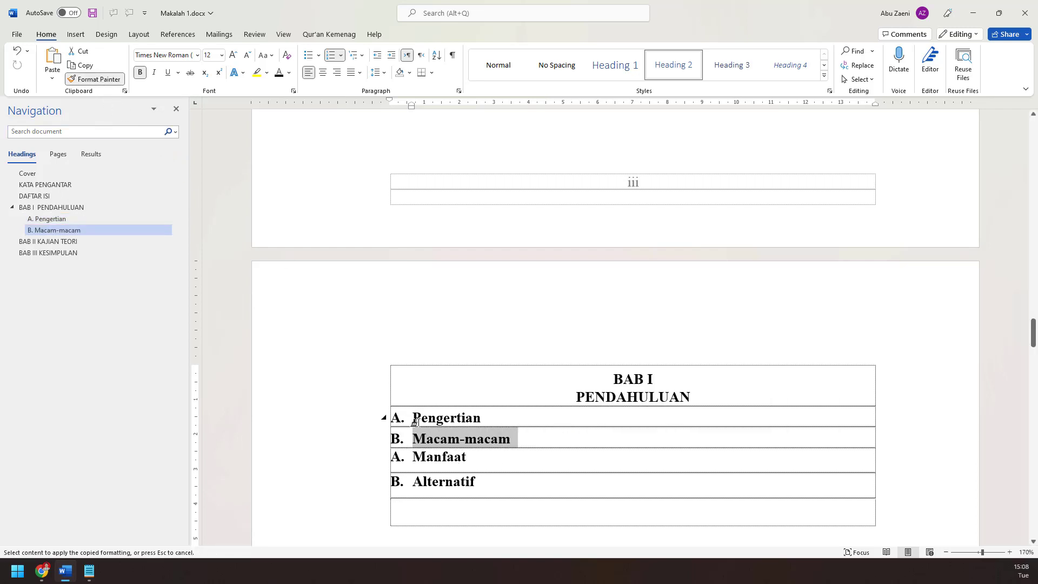
left_click_drag(414, 457, 467, 459)
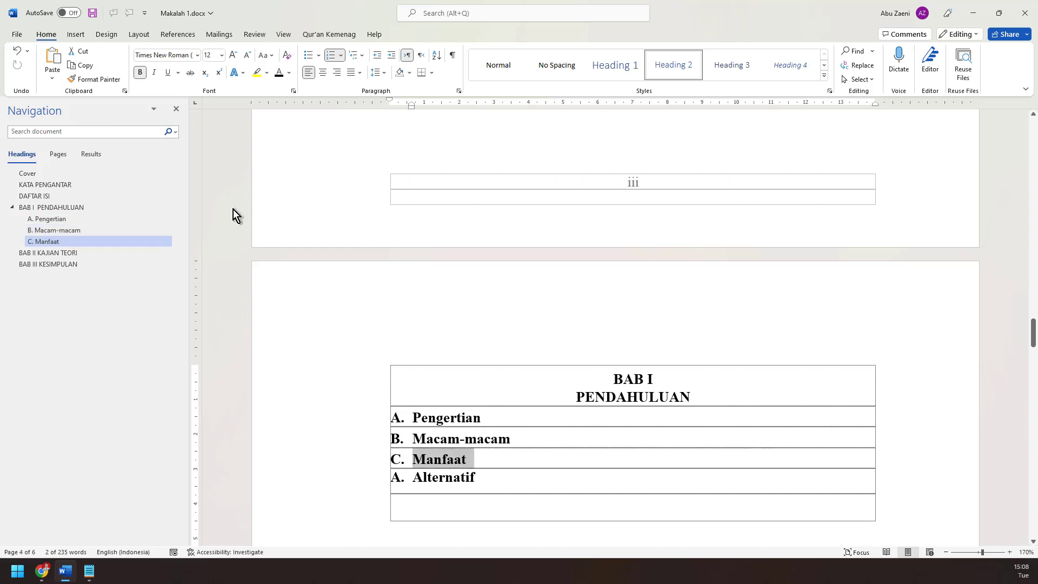
left_click(108, 80)
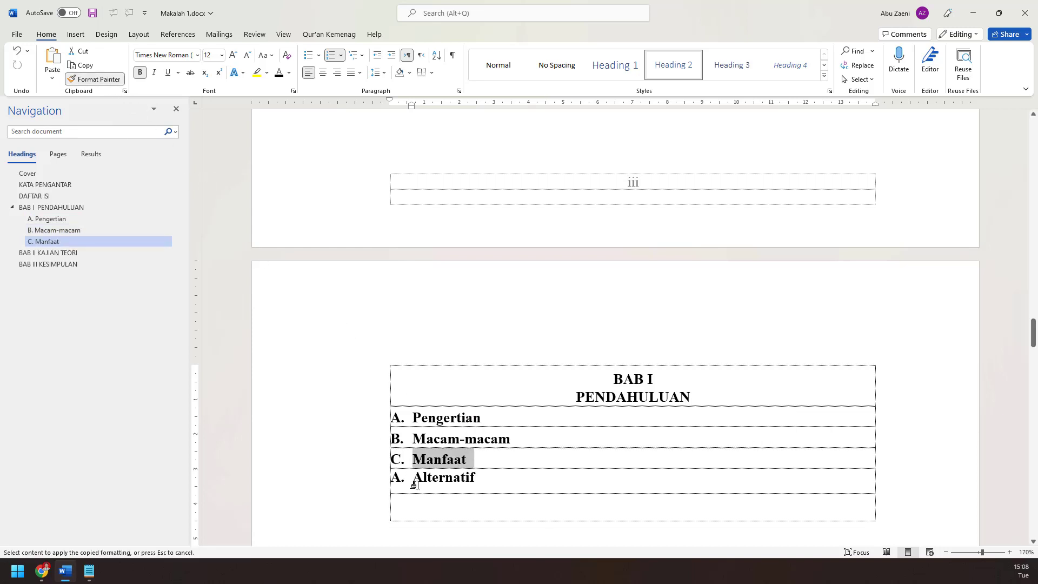
left_click_drag(415, 480, 479, 485)
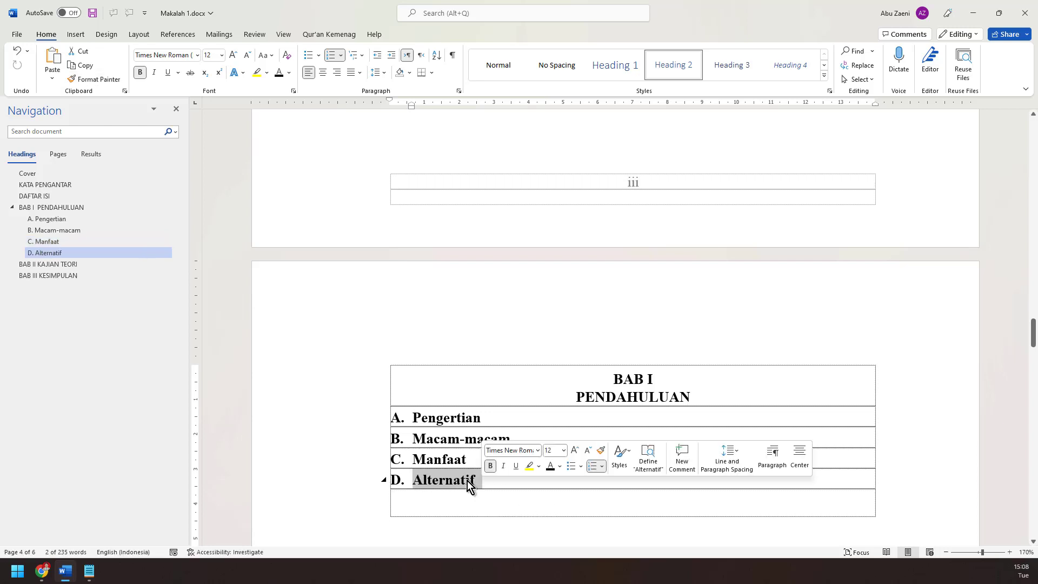
left_click(559, 410)
Copy the four subheadings from "Pengertian" to "Alternatif" under BAB I and delete them from that chapter
scroll(550, 445, "down", 3)
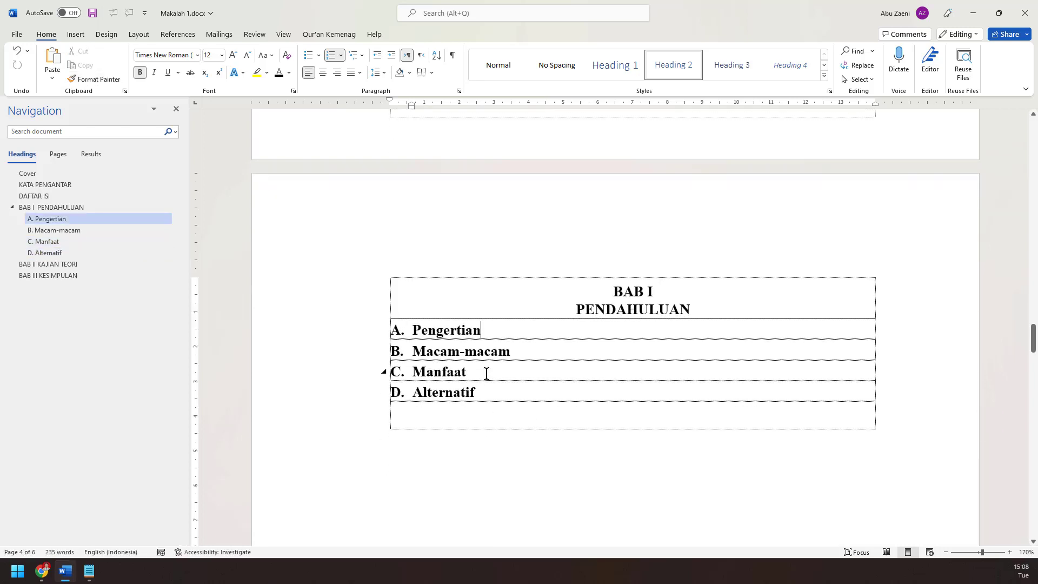
left_click_drag(490, 394, 389, 332)
key("ctrl+c")
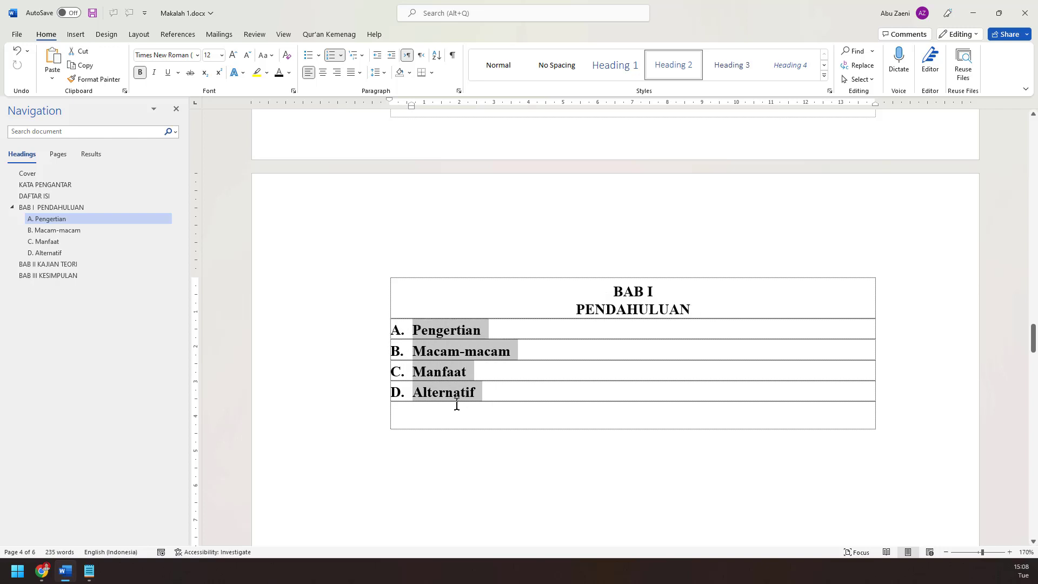
key("Delete")
scroll(459, 406, "down", 15)
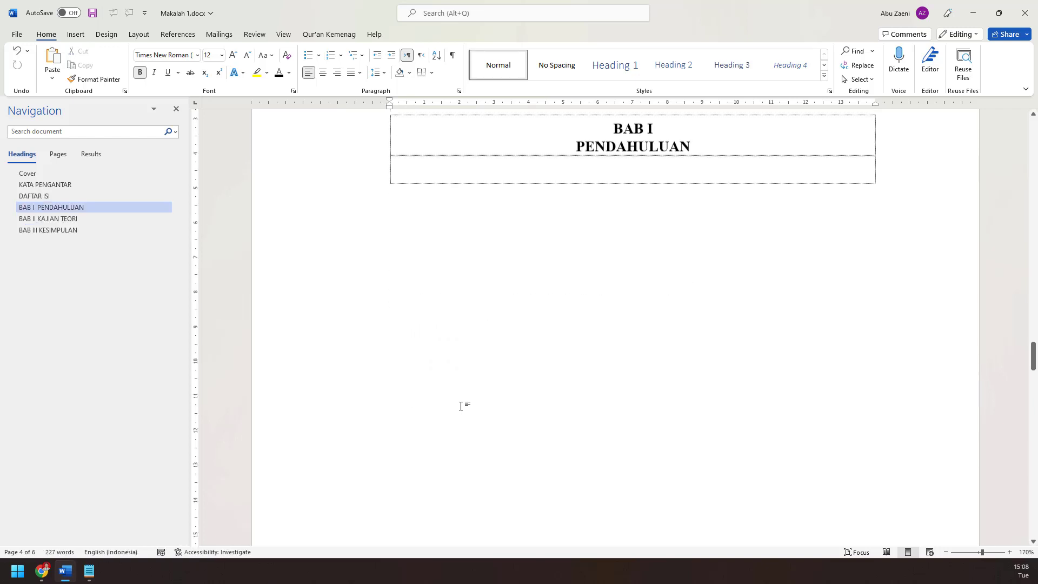
left_click(115, 219)
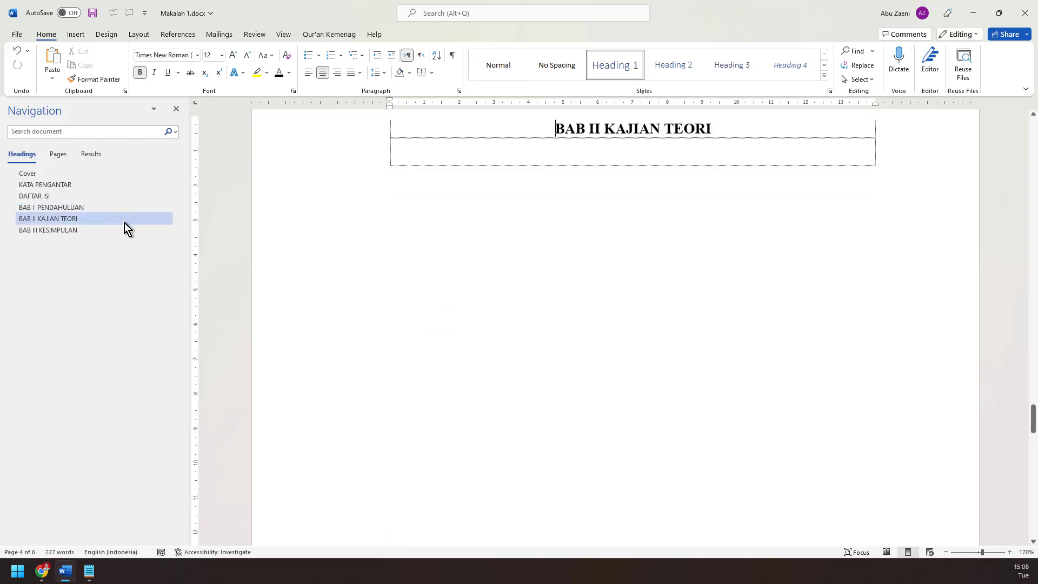
left_click(583, 147)
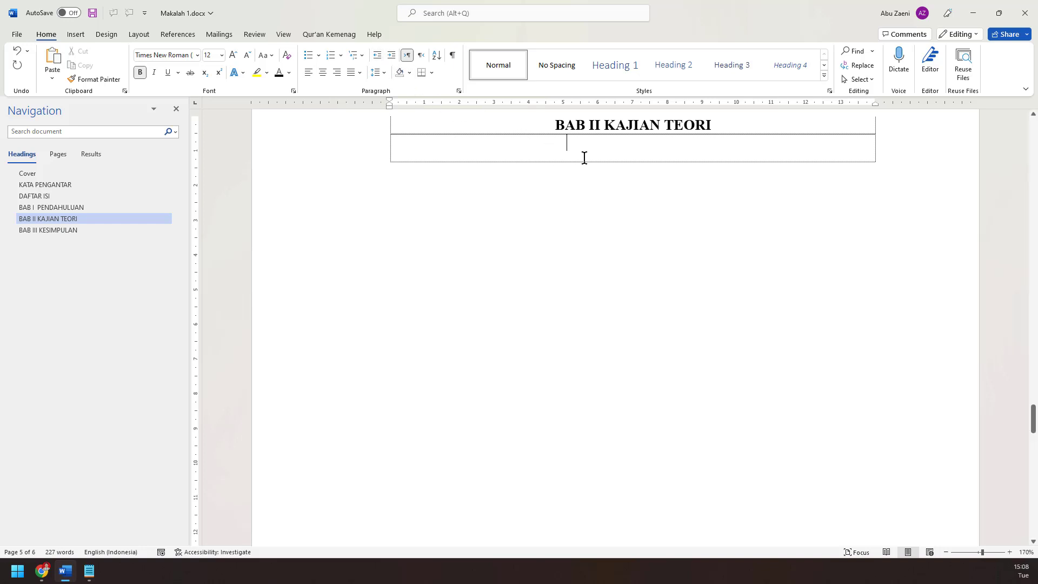
left_click(309, 73)
key("ctrl+v")
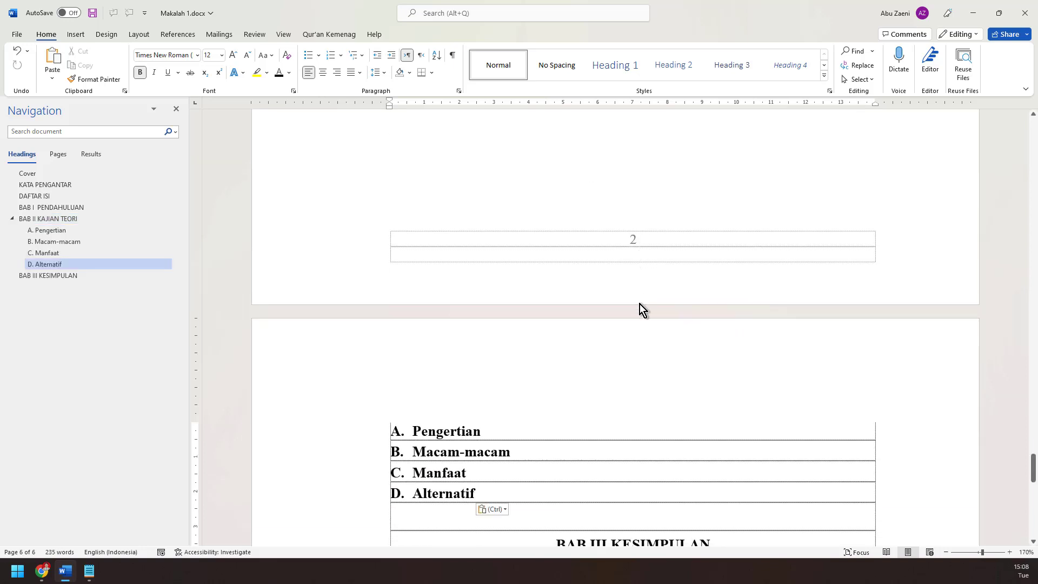
scroll(640, 304, "down", 1)
key("ctrl+z")
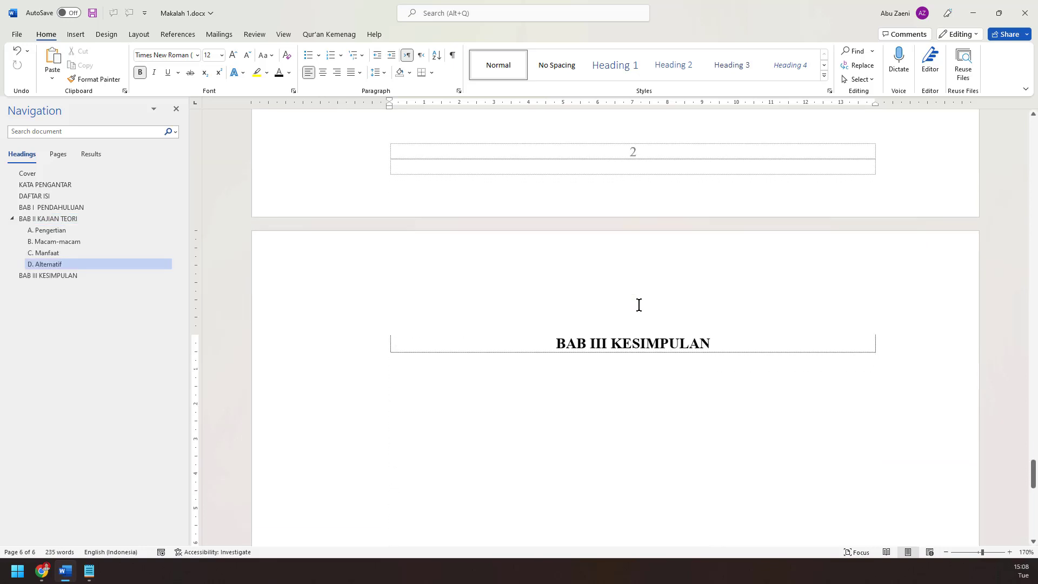
key("ctrl+z")
Insert a new line after the "BAB II KAJIAN TEORI" heading and paste the four copied subheadings there
left_click(723, 297)
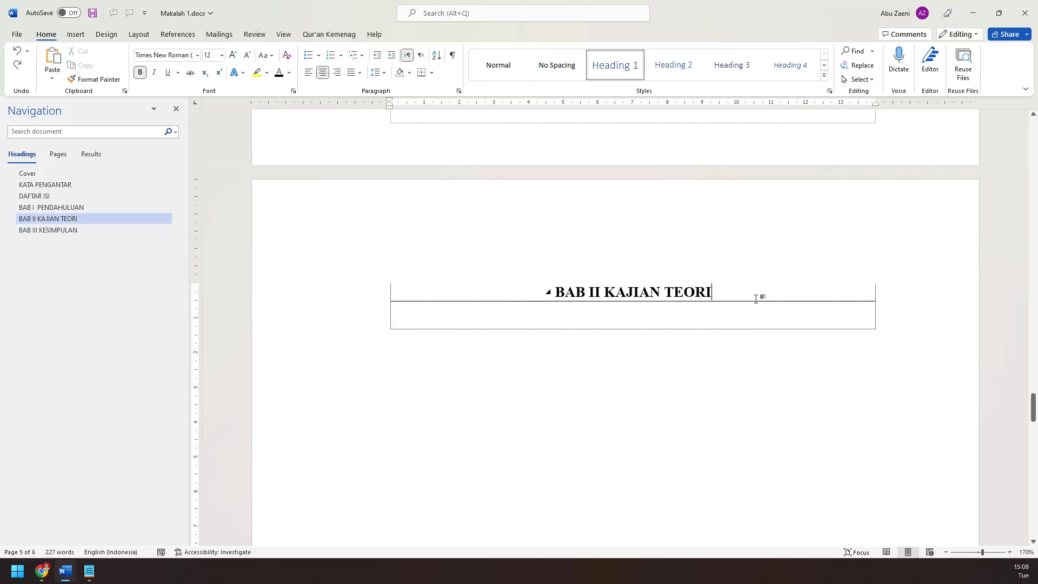
key("Return")
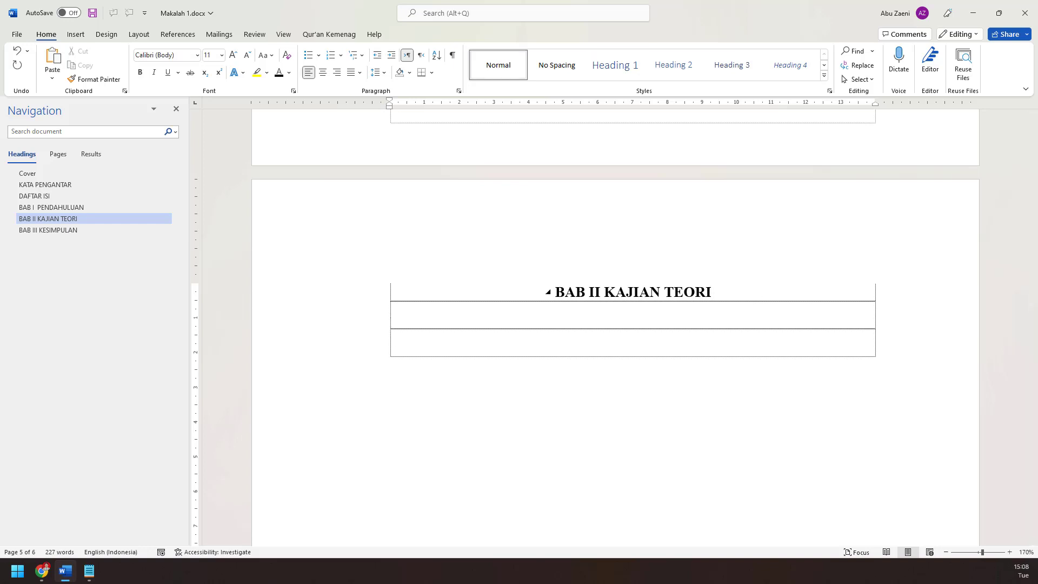
key("ctrl+v")
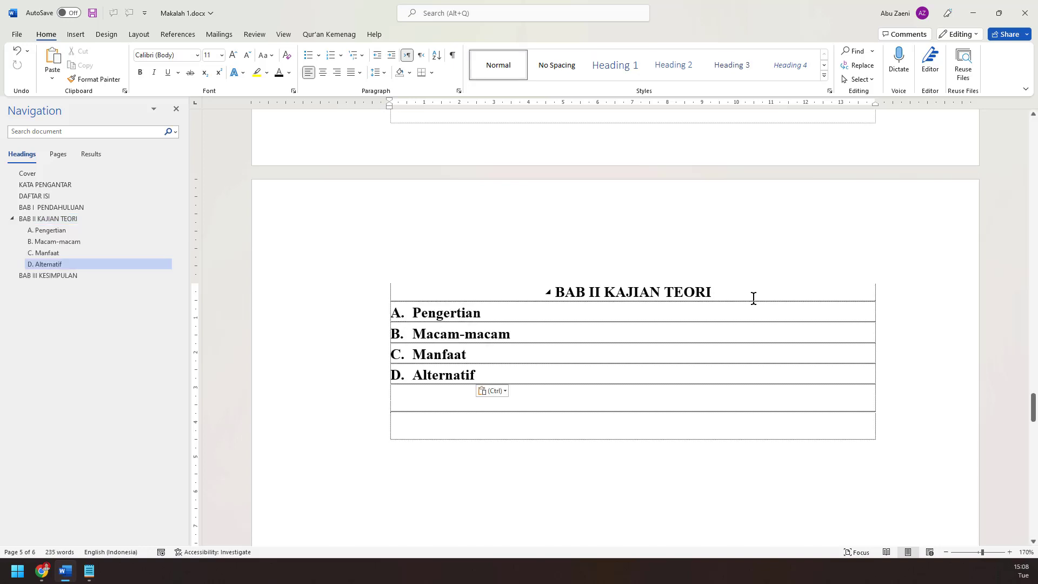
Add three lines under the "BAB I PENDAHULUAN" heading: LATAR BELAKANG, RUMUSAN MASALAH and TUJUAN
scroll(756, 298, "up", 10)
scroll(453, 289, "up", 5)
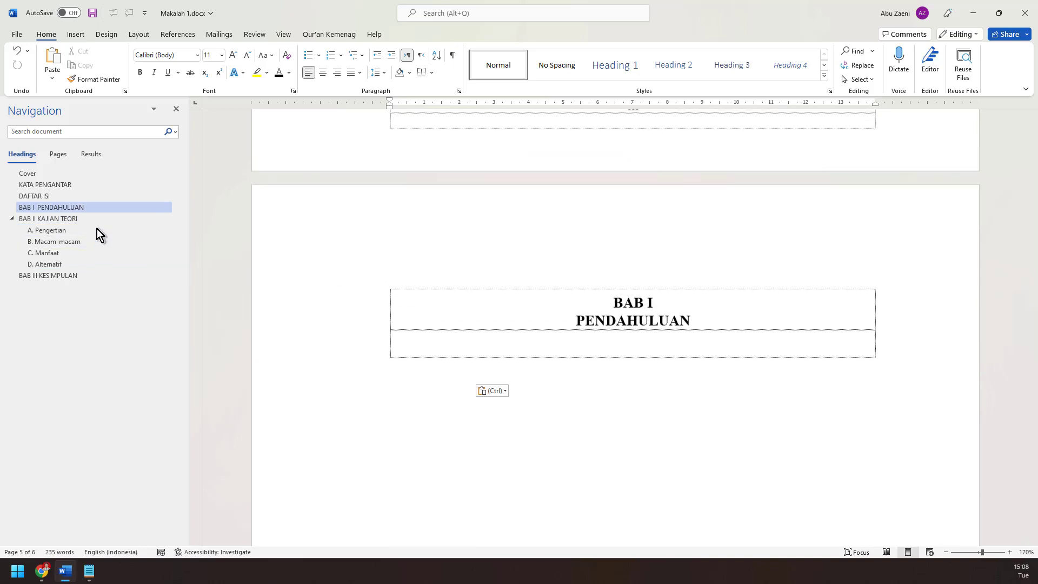
left_click(453, 353)
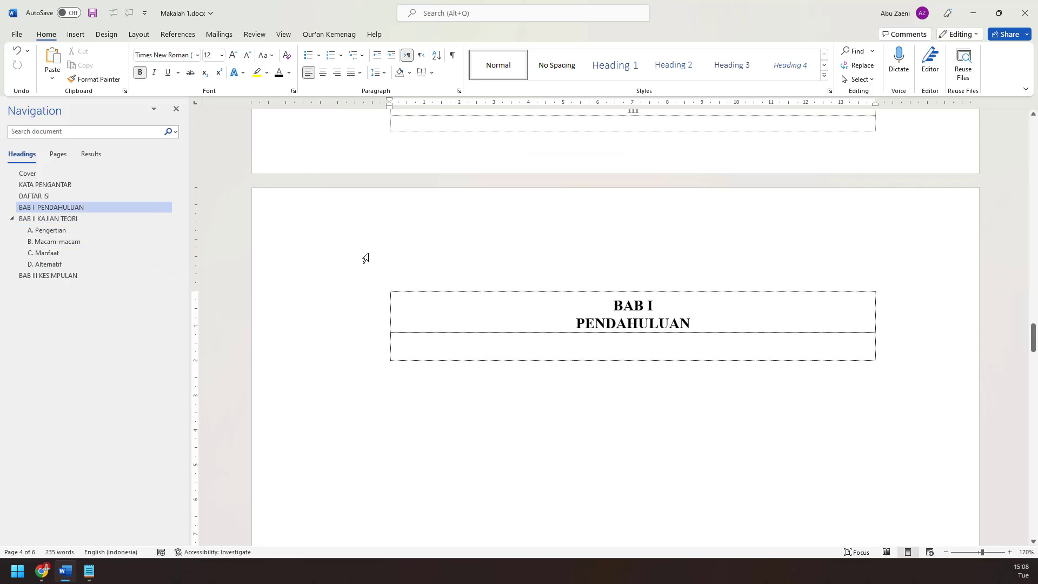
type("LATAR B")
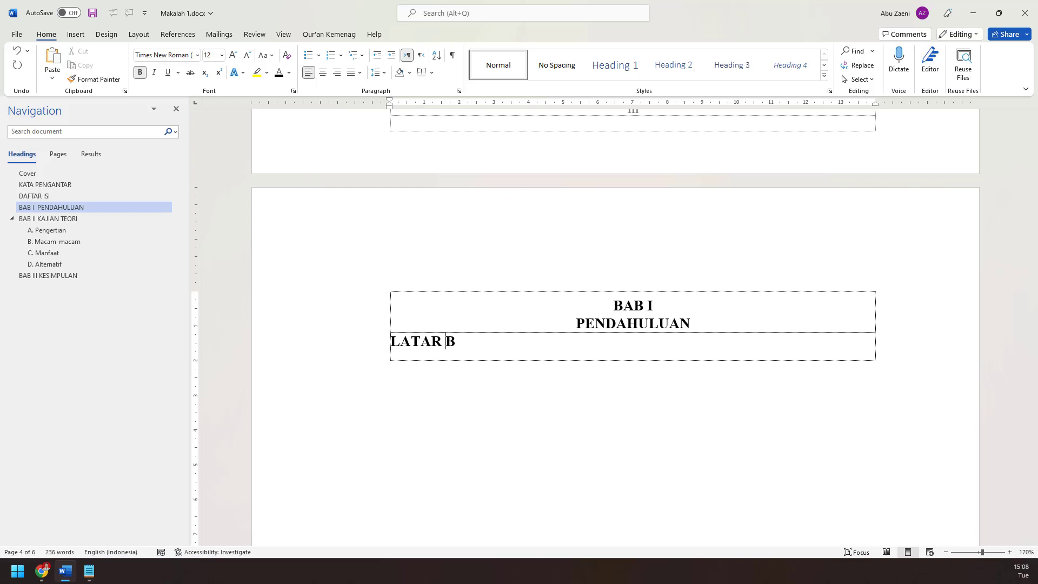
type("ELAKANG")
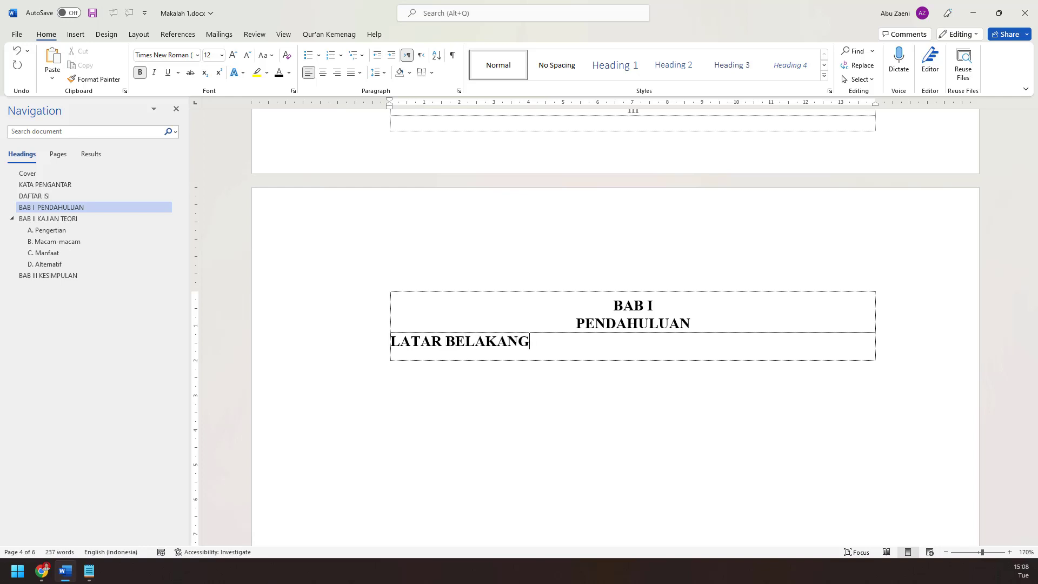
key("Return")
type("RUM")
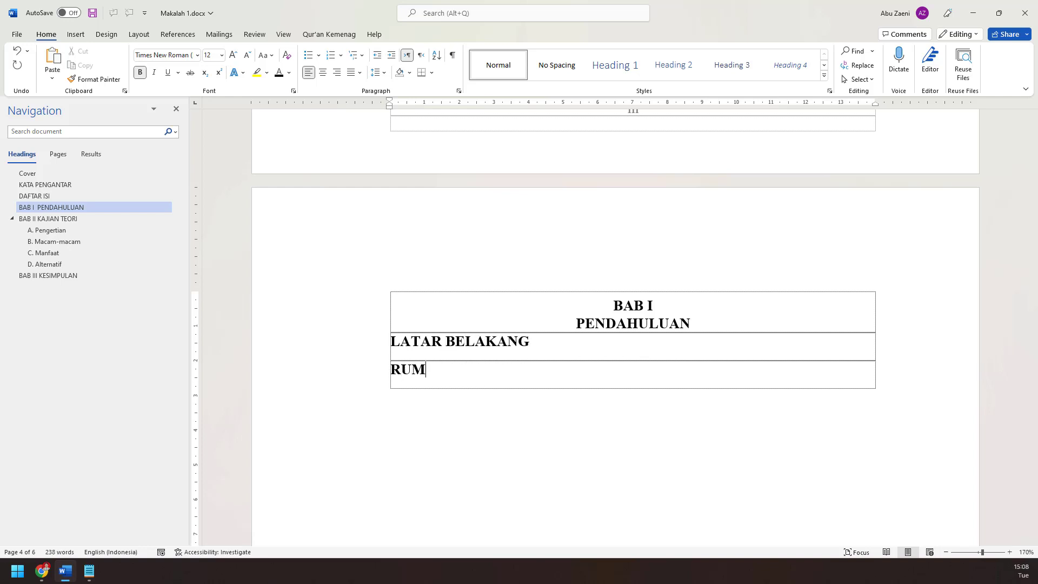
type("USAN MASALAH")
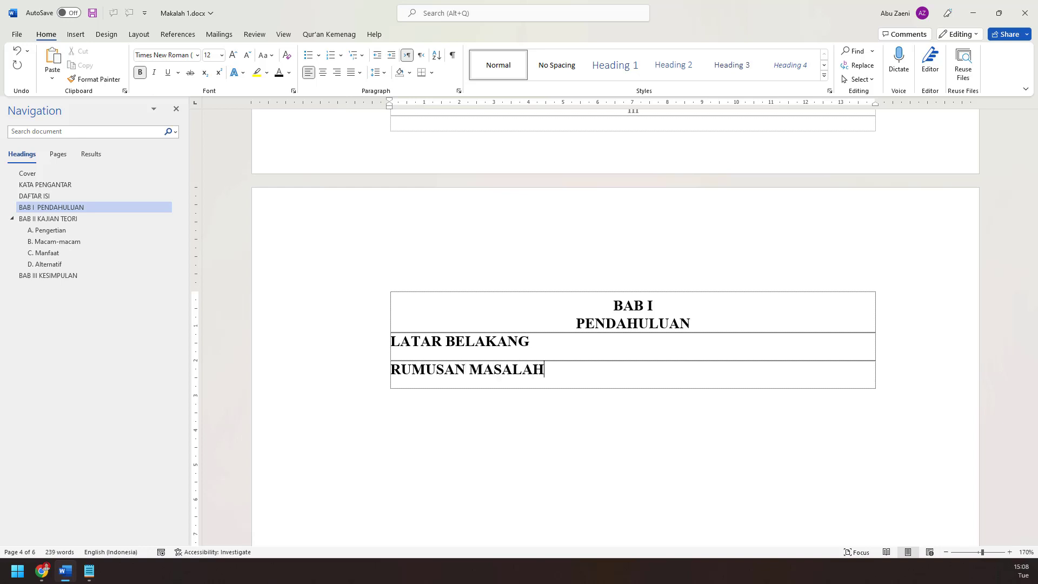
key("Return")
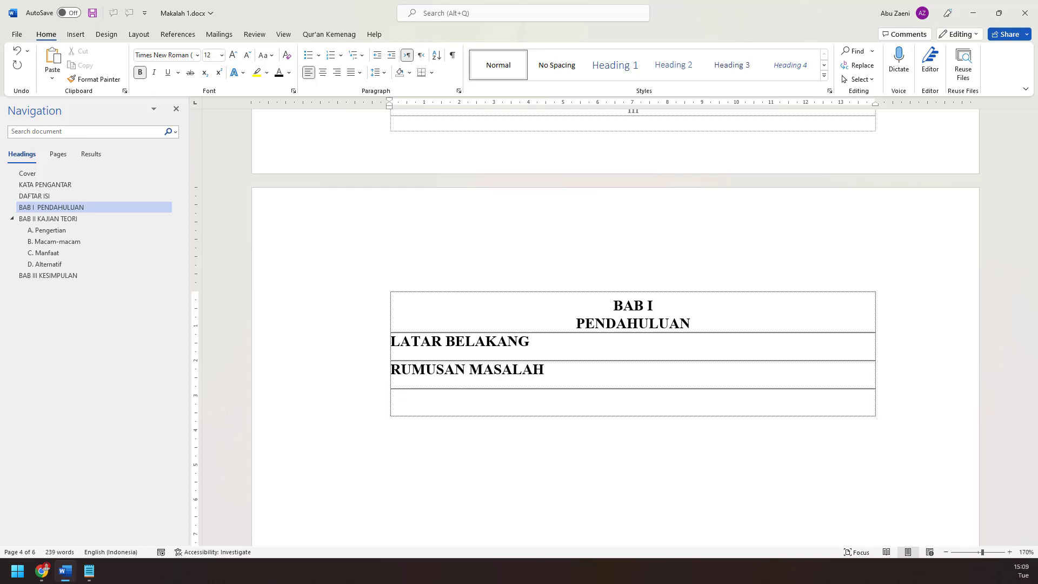
type("TUJUAN")
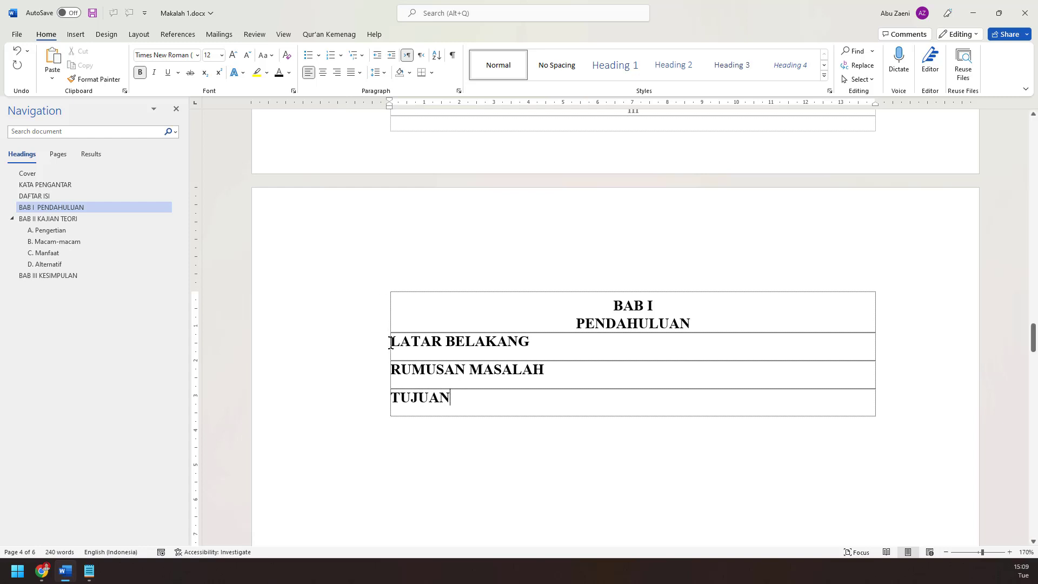
Apply the Heading 2 style to "LATAR BELAKANG" and format it in Times New Roman, size 12, with black font color
left_click_drag(390, 343, 536, 342)
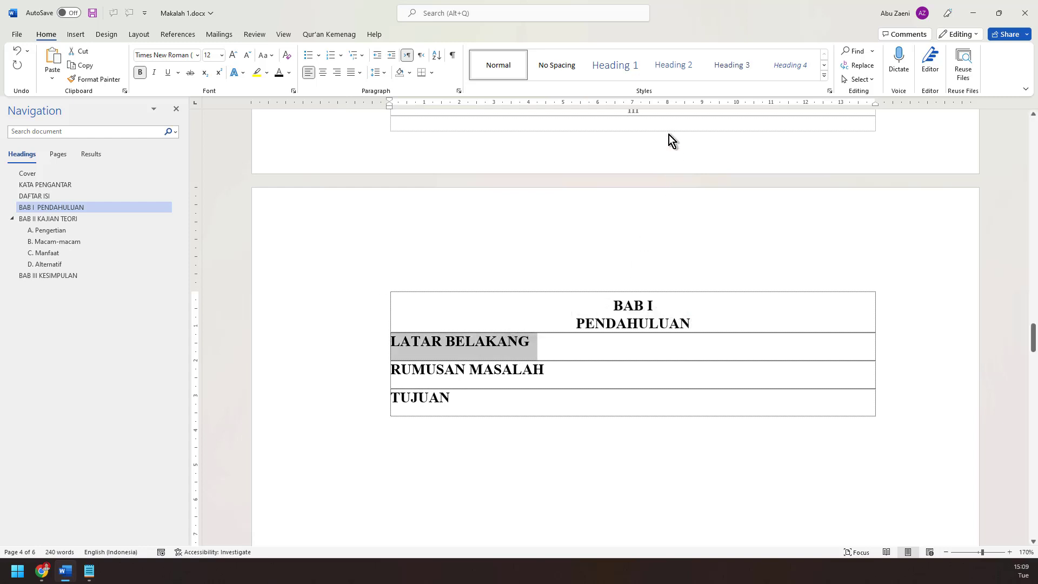
left_click(663, 63)
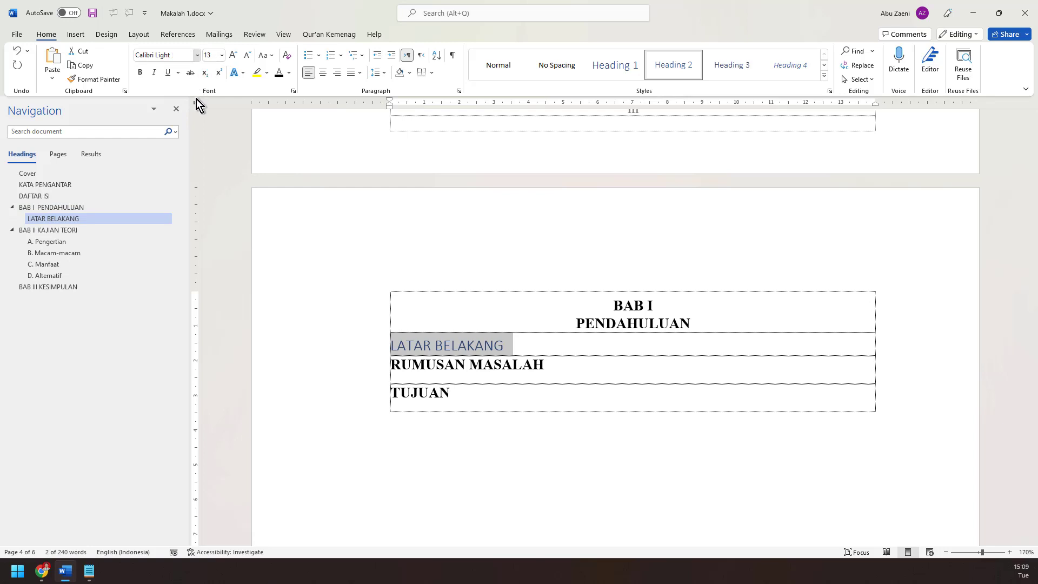
left_click(197, 54)
left_click(201, 115)
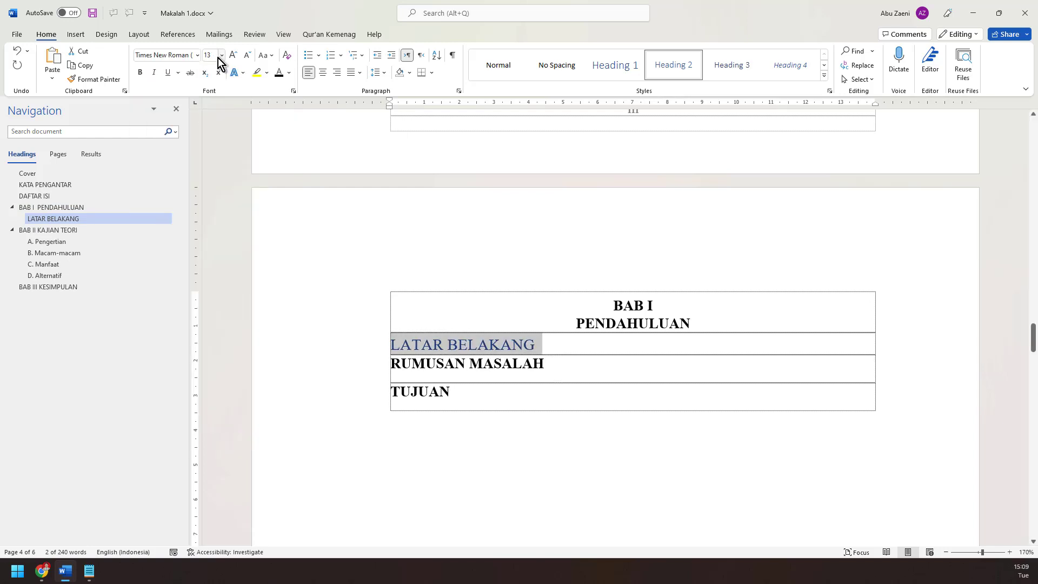
left_click(221, 55)
left_click(211, 119)
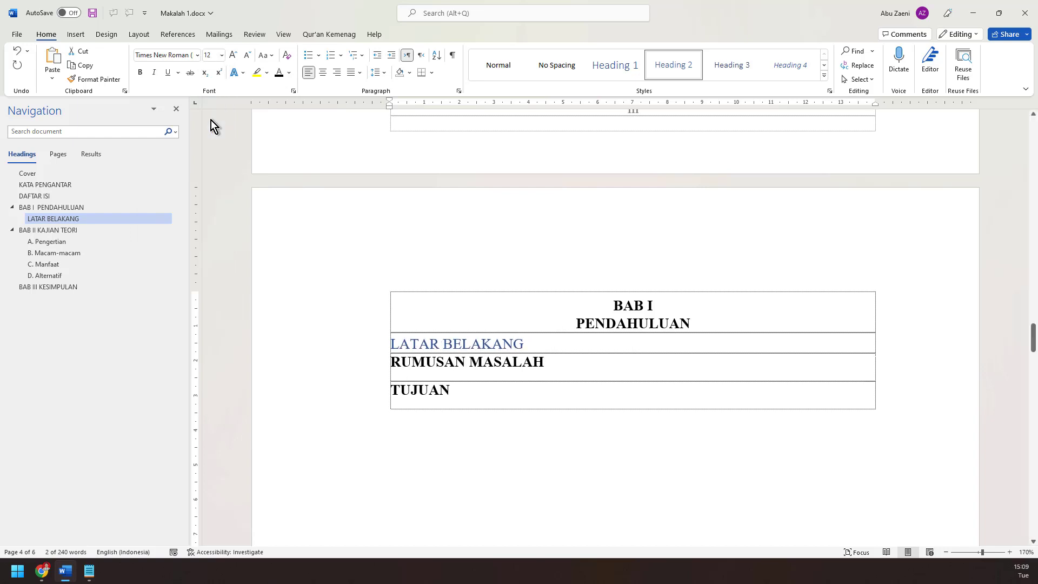
left_click(279, 74)
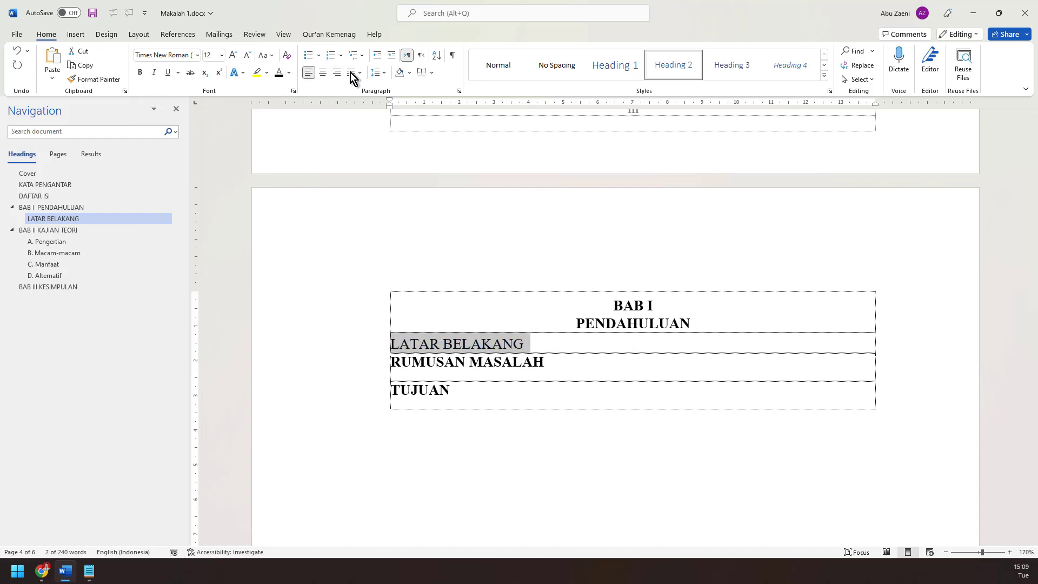
Number the "LATAR BELAKANG" subheading with the A., B., C. format and decrease its indent by one level
left_click(341, 56)
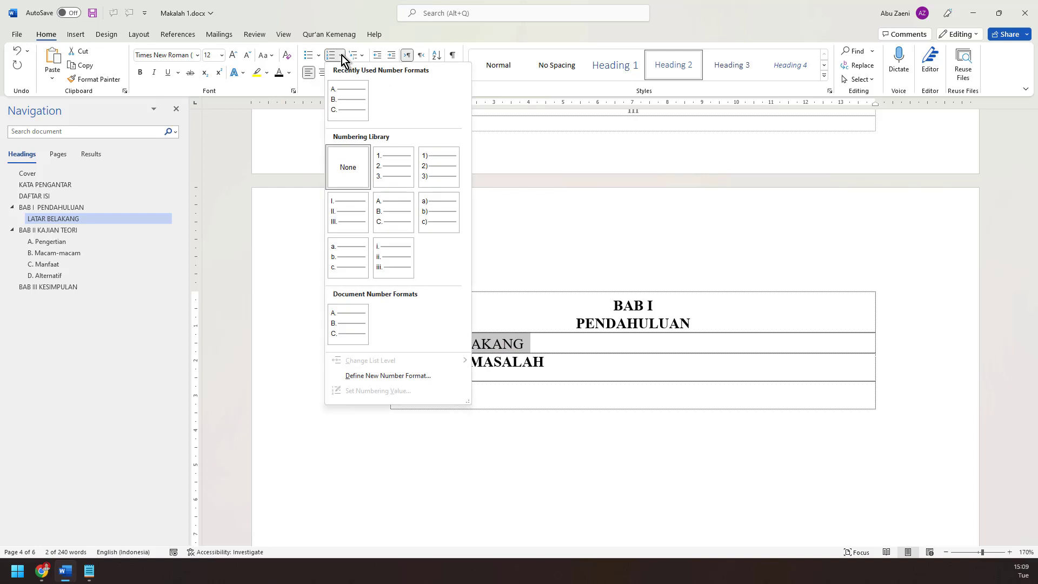
left_click(350, 89)
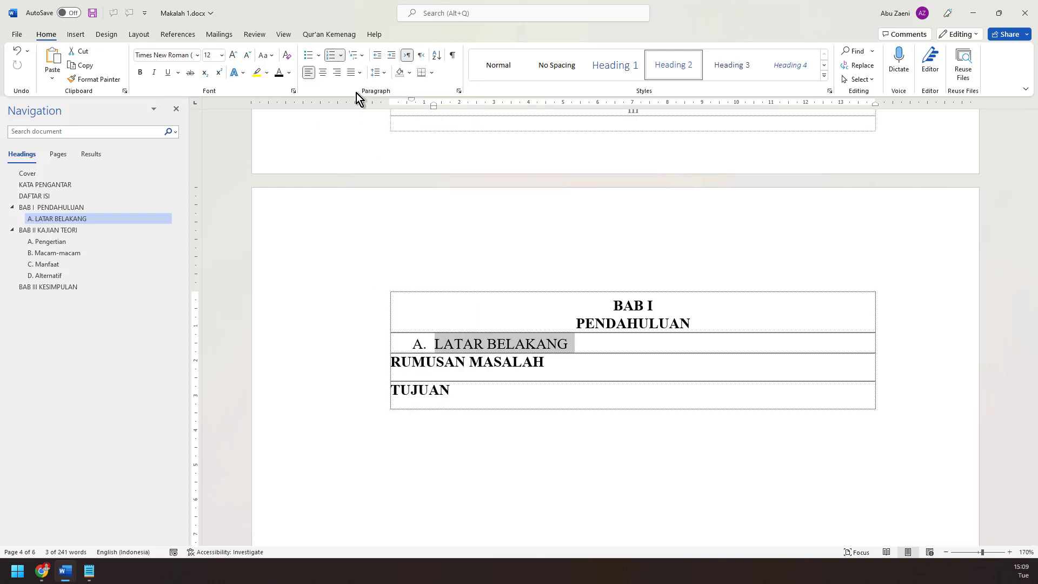
left_click(377, 55)
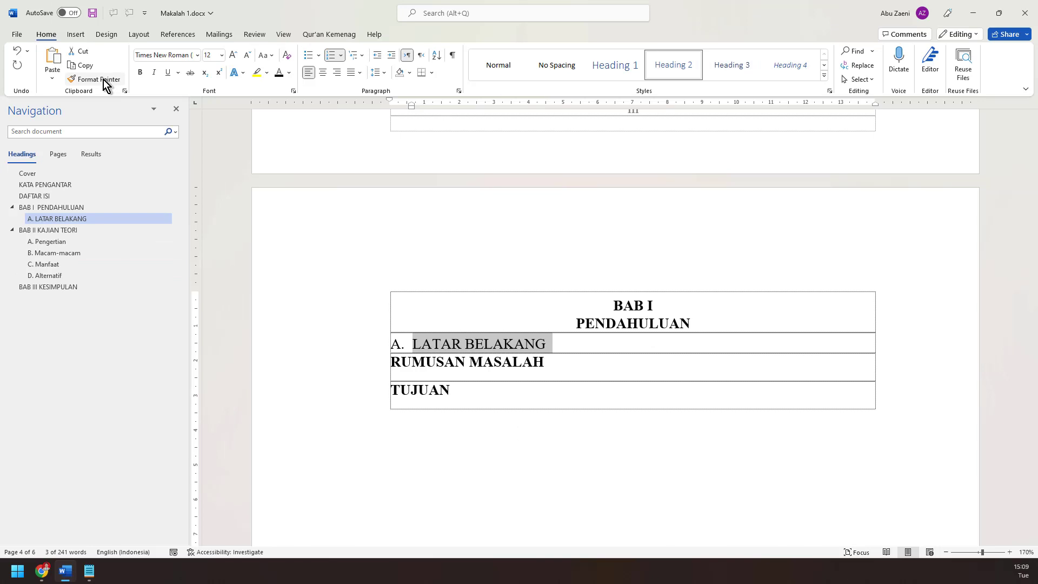
Copy the "LATAR BELAKANG" subheading formatting to "RUMUSAN MASALAH" and "TUJUAN" with Format Painter
left_click(104, 82)
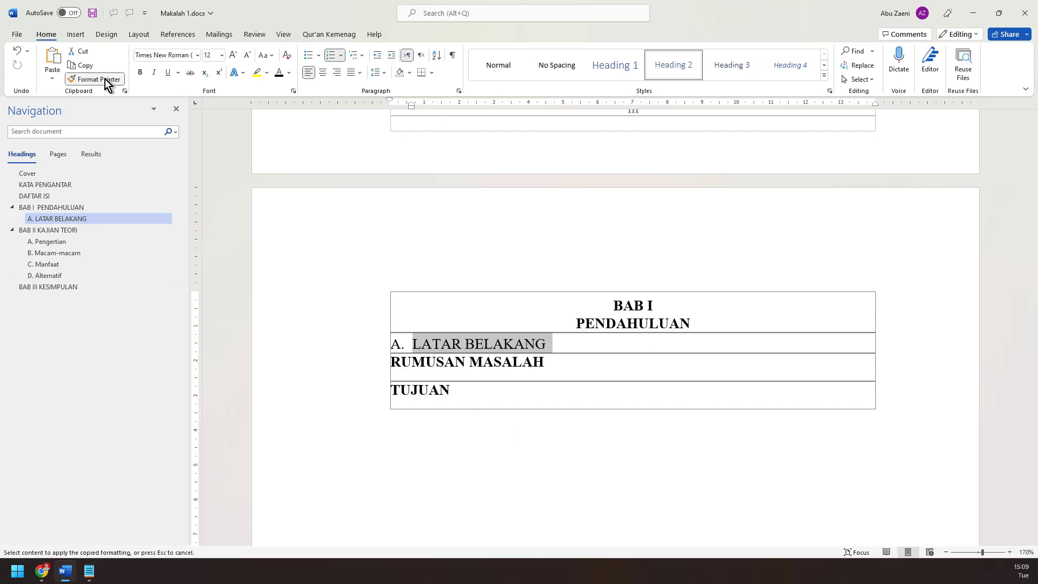
scroll(444, 367, "up", 5)
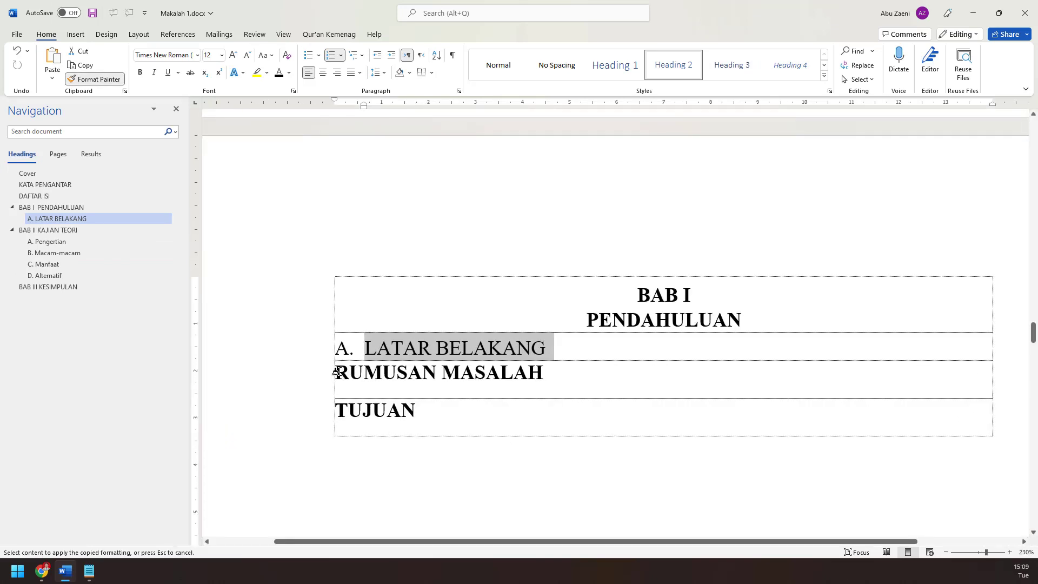
left_click_drag(336, 372, 511, 379)
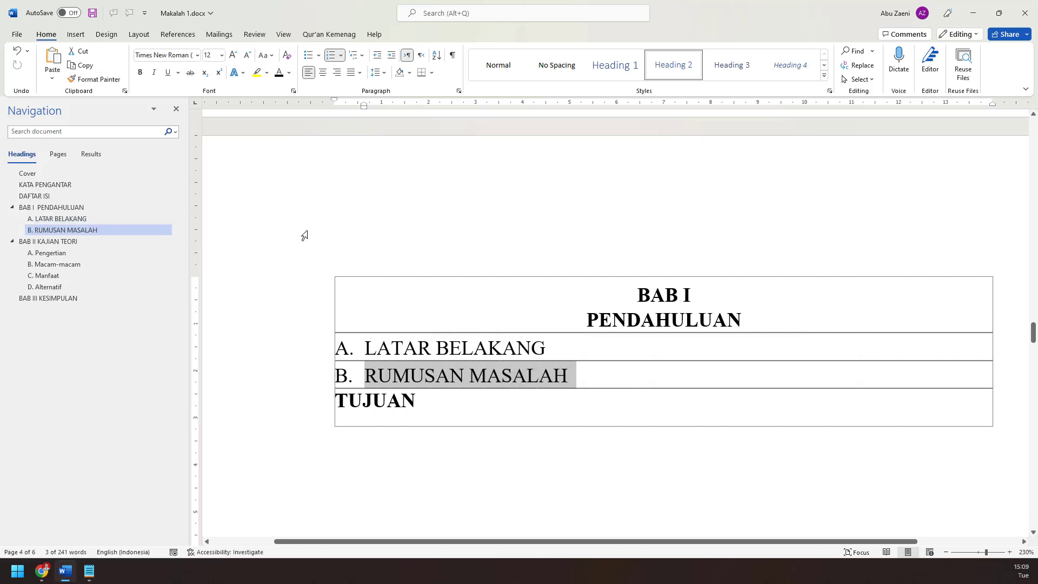
left_click(104, 83)
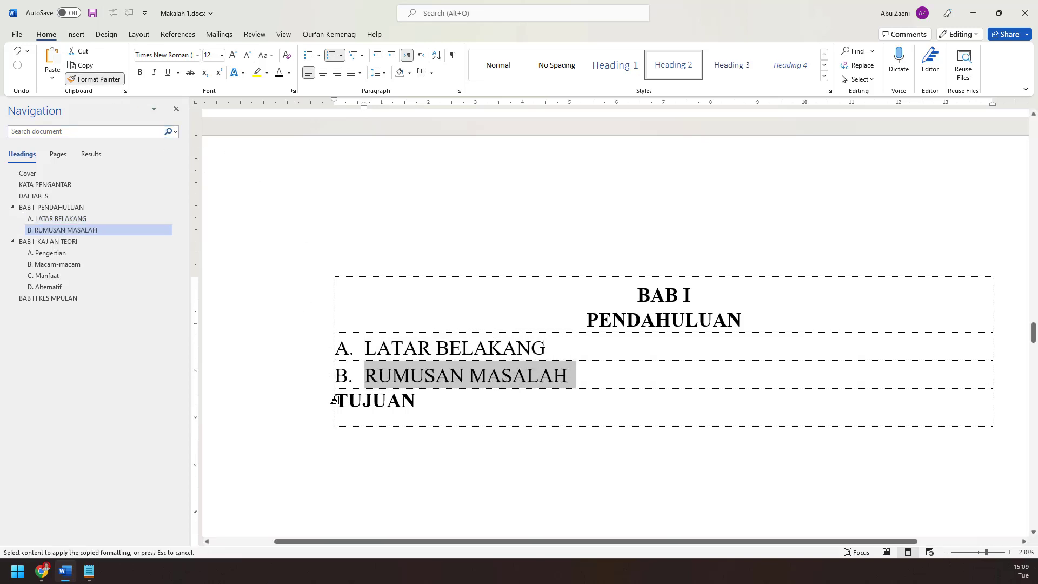
left_click_drag(335, 401, 414, 406)
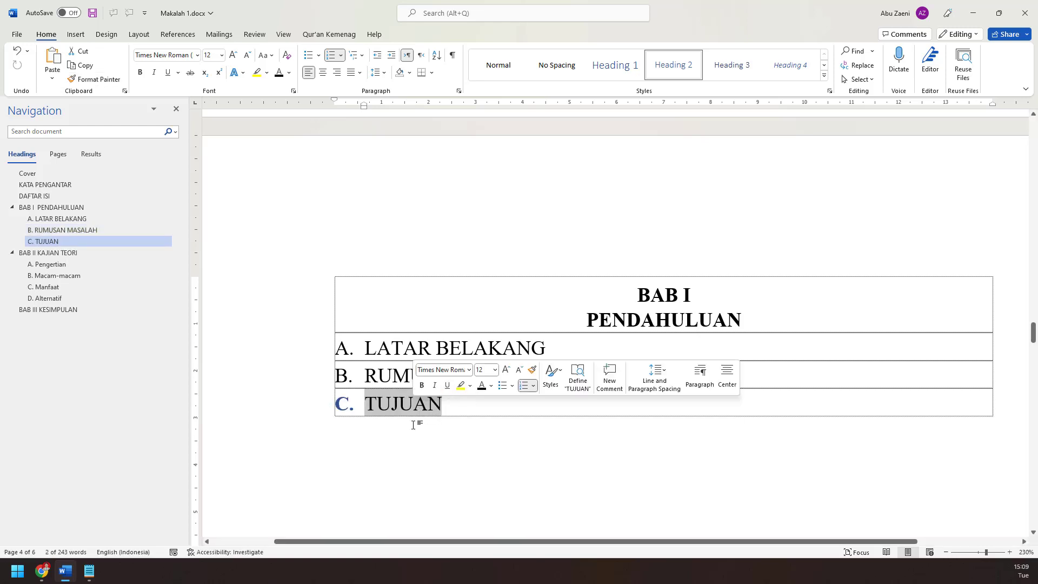
Try to recolor the blue "C." number by setting the font color of the whole "TUJUAN" subheading to black
left_click(447, 417)
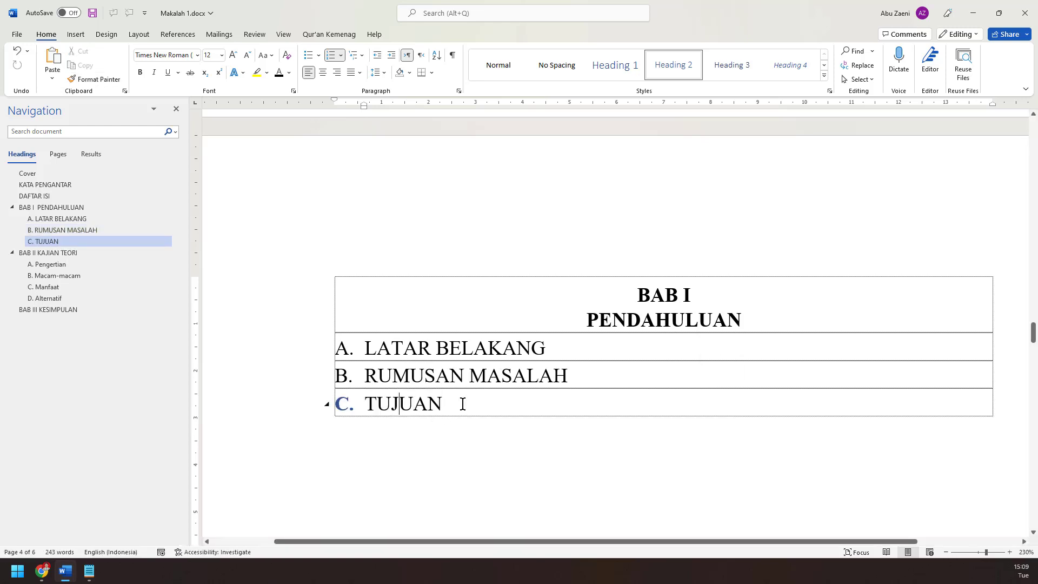
left_click_drag(447, 407, 326, 403)
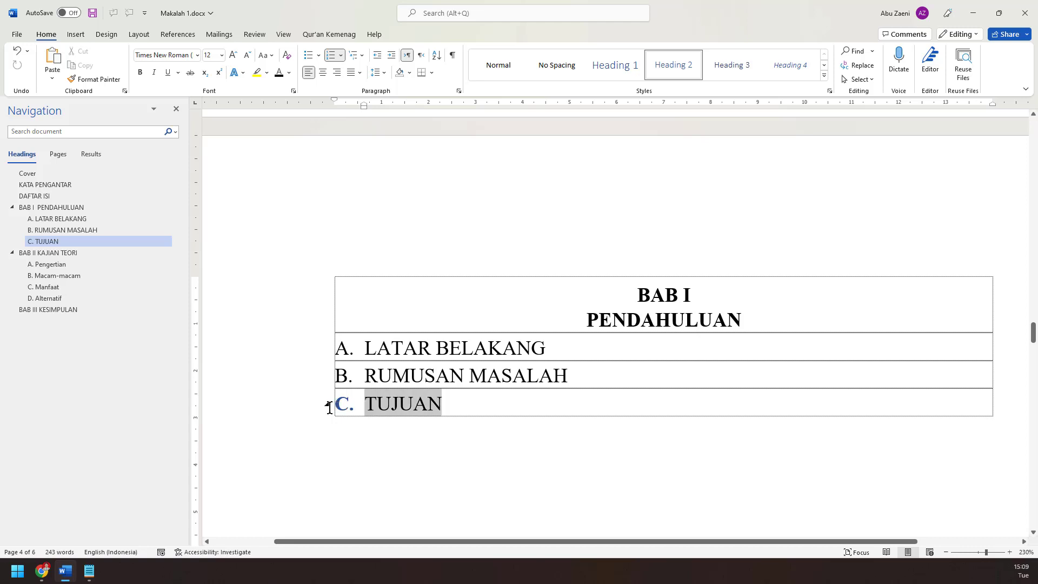
left_click(291, 76)
left_click(296, 95)
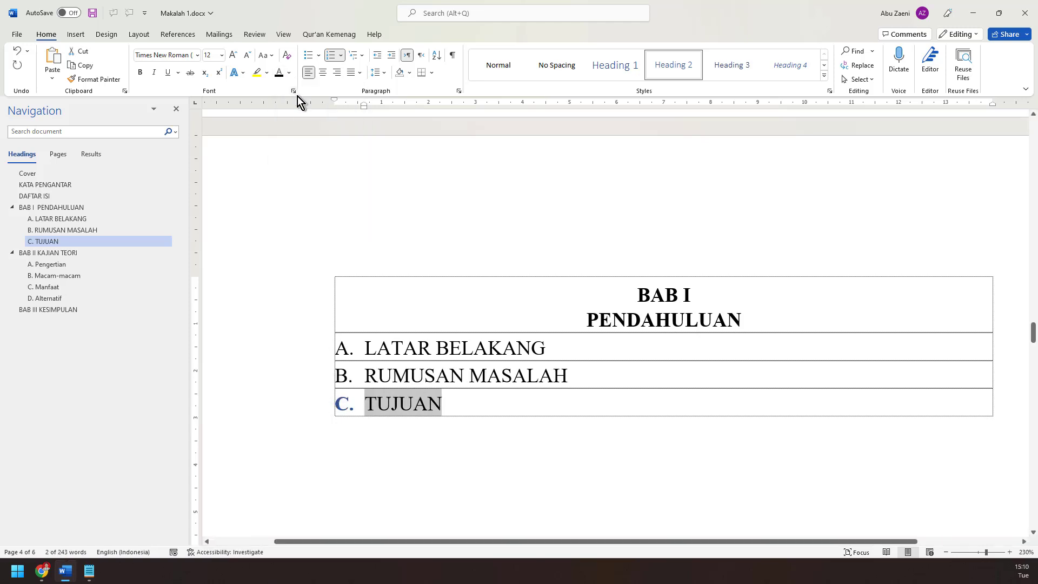
left_click(441, 395)
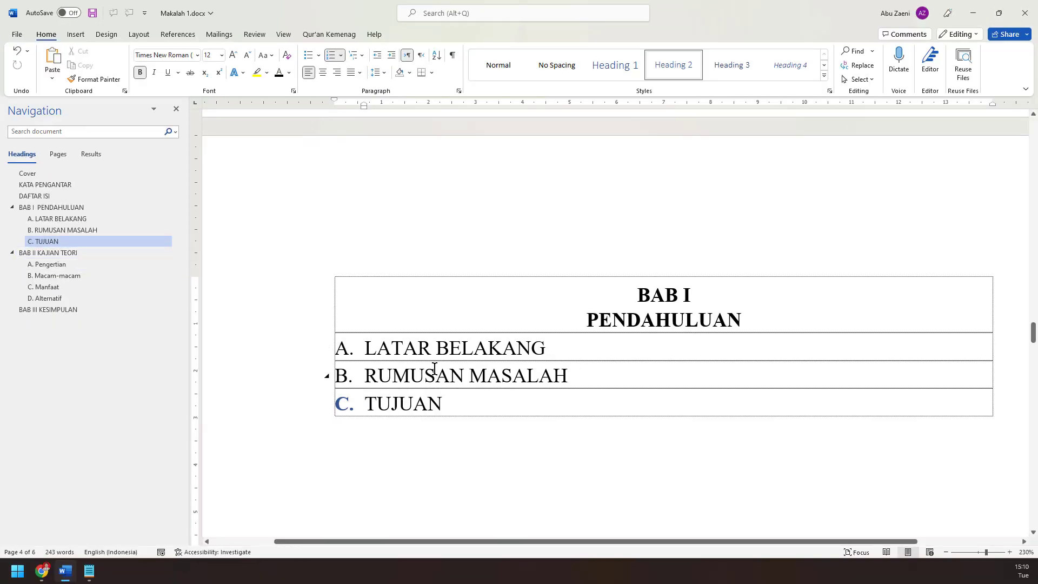
Compare the BAB I subheadings with the lettered subheadings under "BAB II KAJIAN TEORI"
scroll(463, 380, "down", 2)
scroll(463, 380, "down", 3)
scroll(466, 379, "up", 5)
left_click(581, 351)
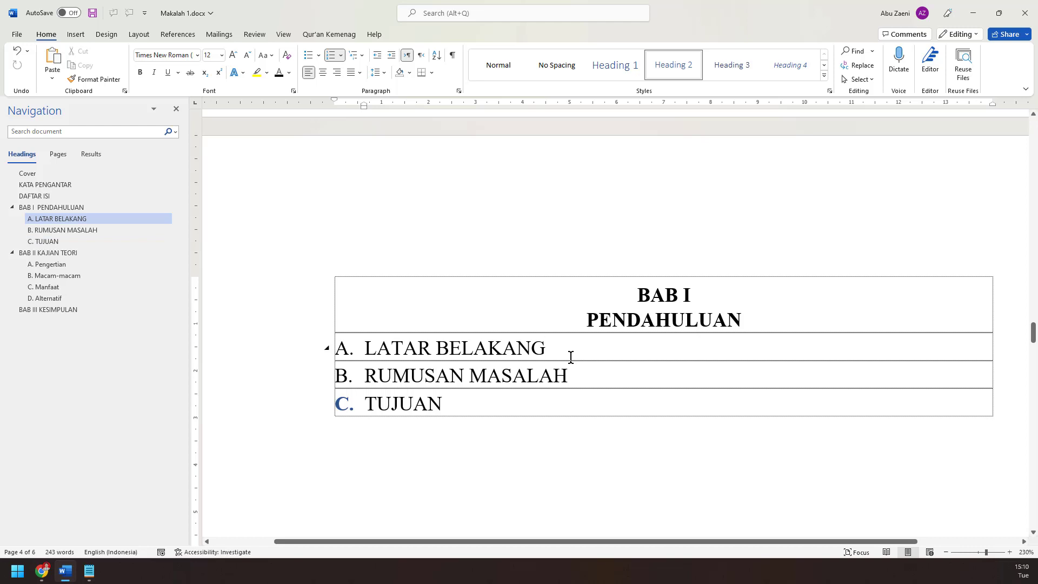
scroll(571, 357, "down", 8, "ctrl")
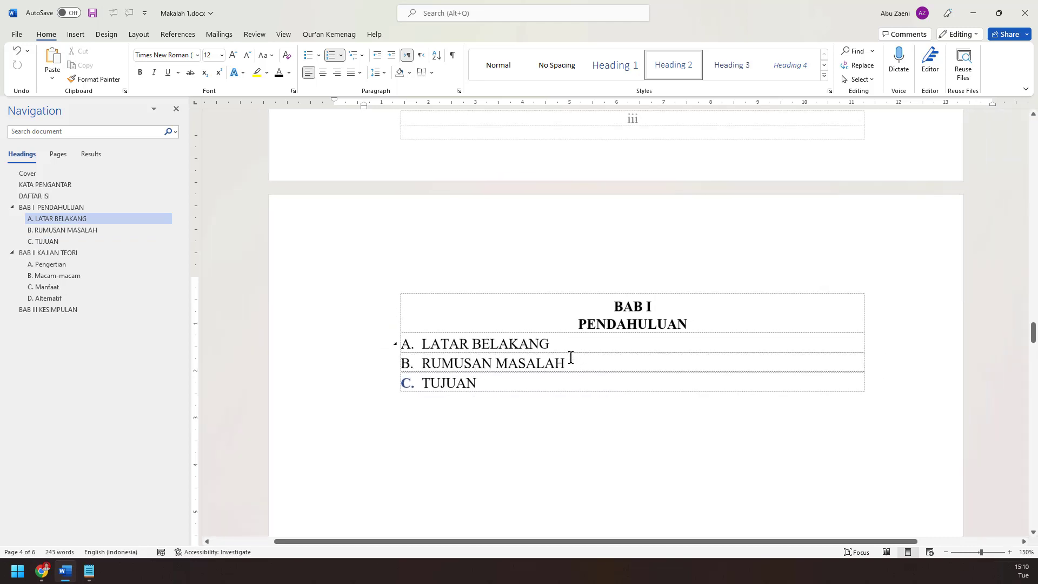
scroll(570, 356, "down", 3)
scroll(570, 357, "up", 3)
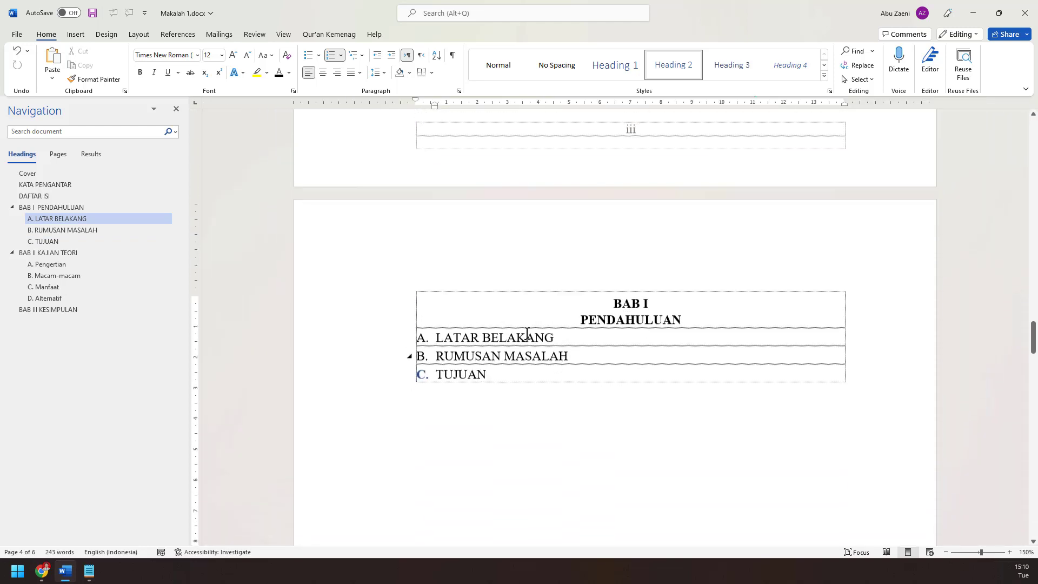
scroll(559, 392, "down", 7)
scroll(559, 392, "down", 6)
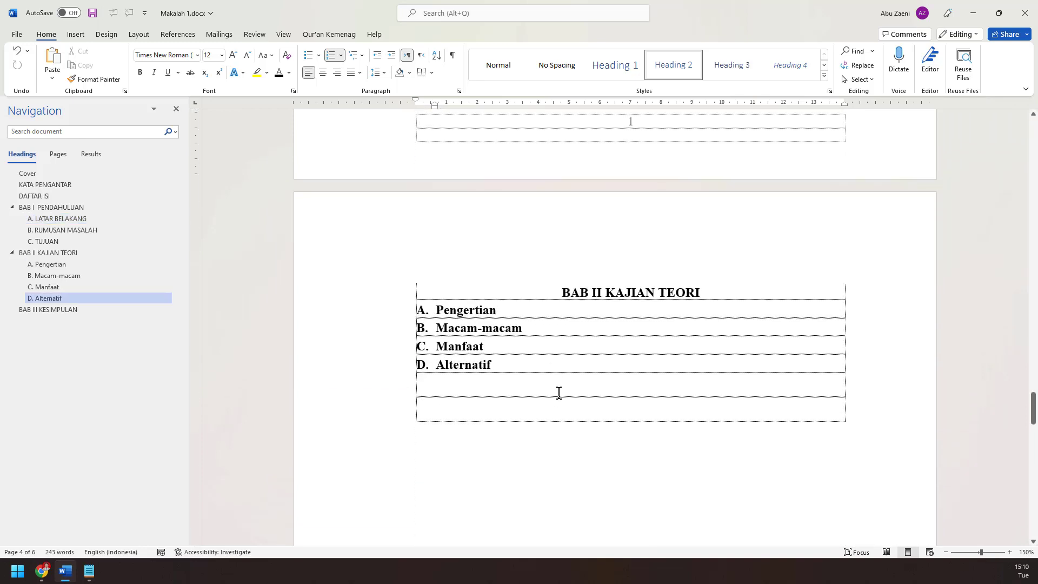
scroll(561, 375, "up", 5)
scroll(561, 374, "up", 8)
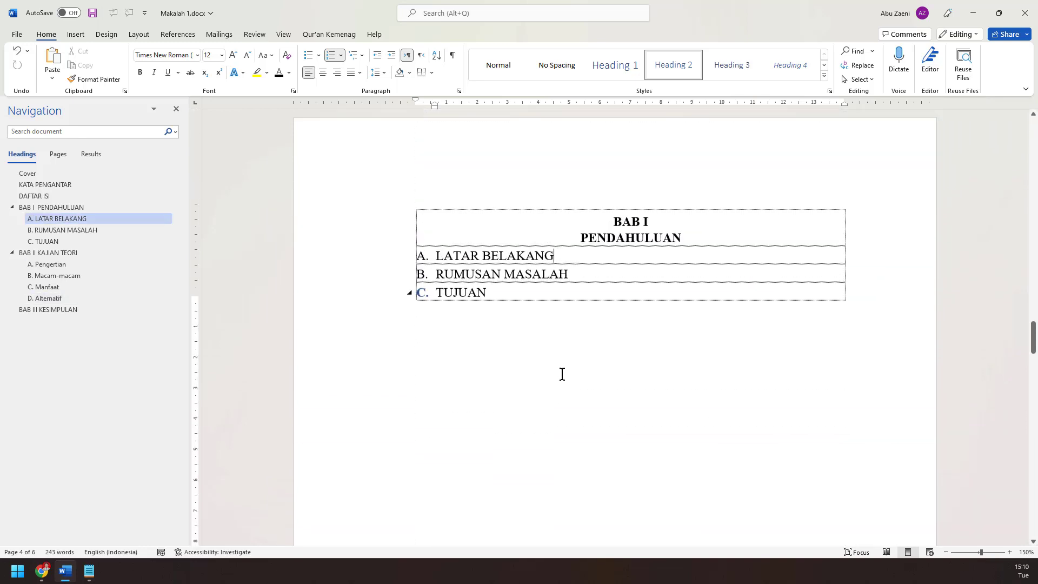
Change the case of the three BAB I subheadings to Capitalize Each Word
left_click_drag(499, 377, 411, 342)
left_click(264, 56)
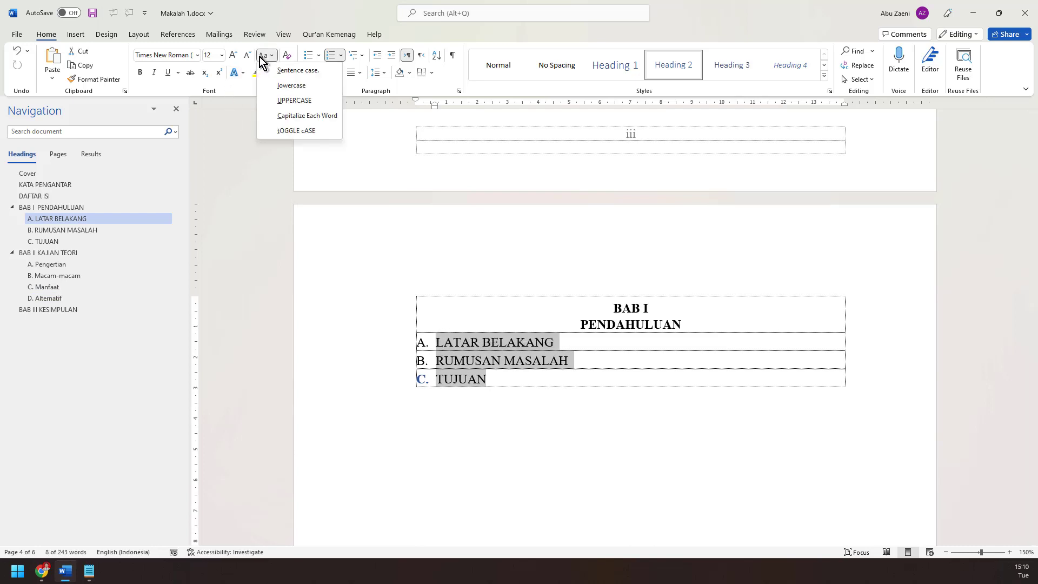
left_click(288, 114)
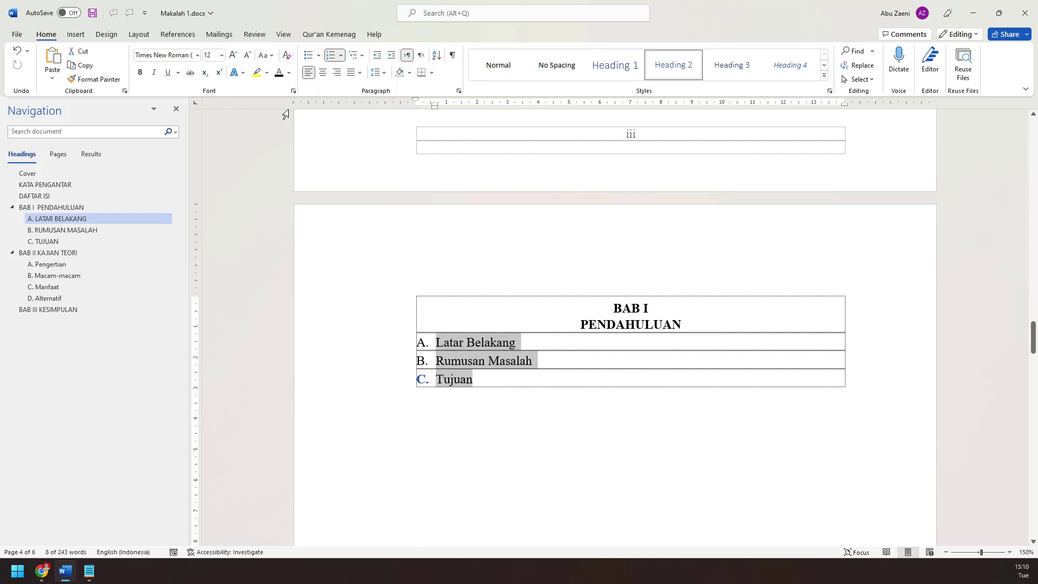
Select only the "C." number of the "Tujuan" subheading and set its font color to black
left_click(541, 389)
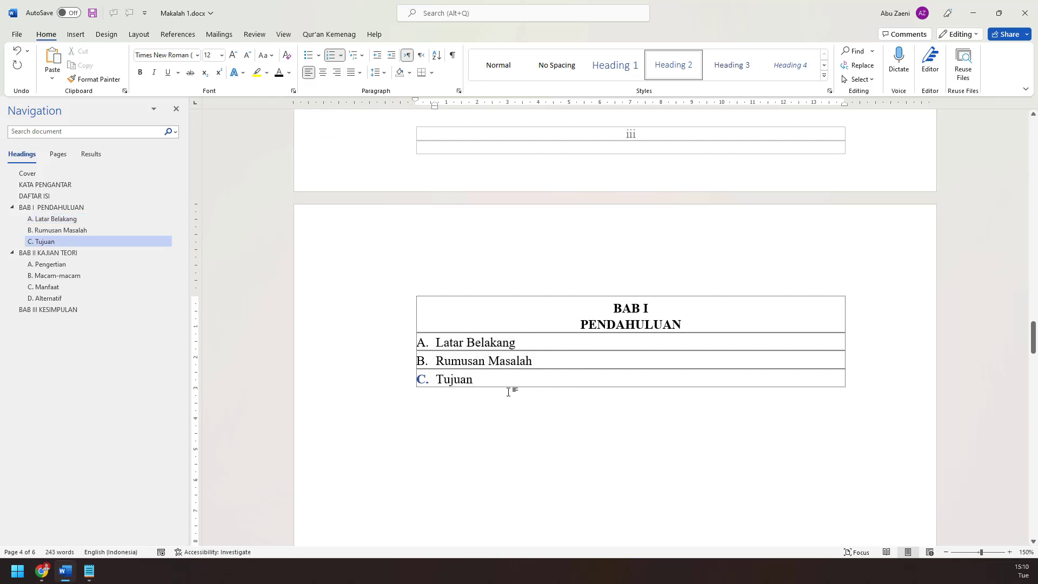
left_click(417, 379)
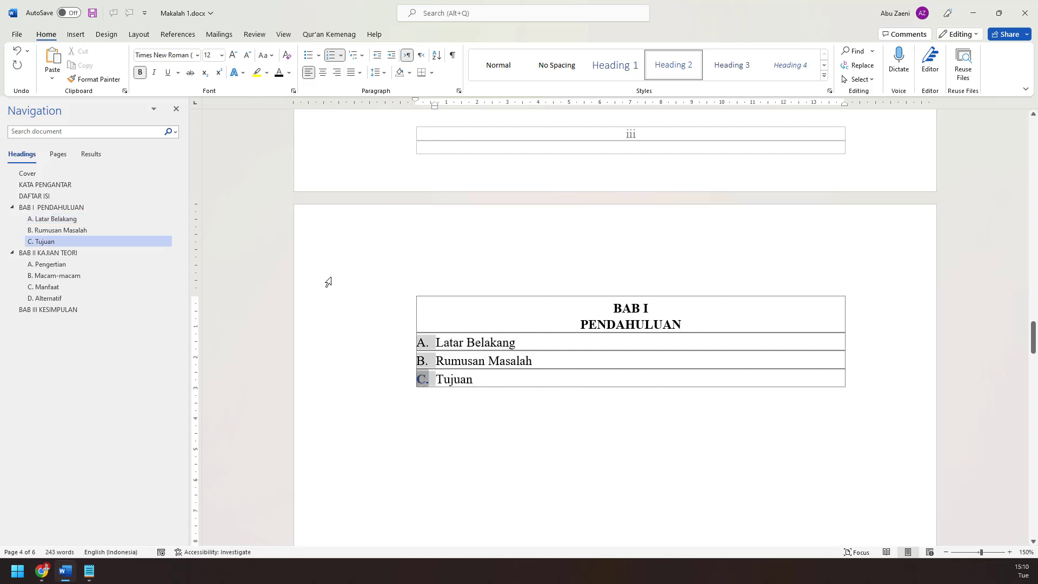
left_click(281, 77)
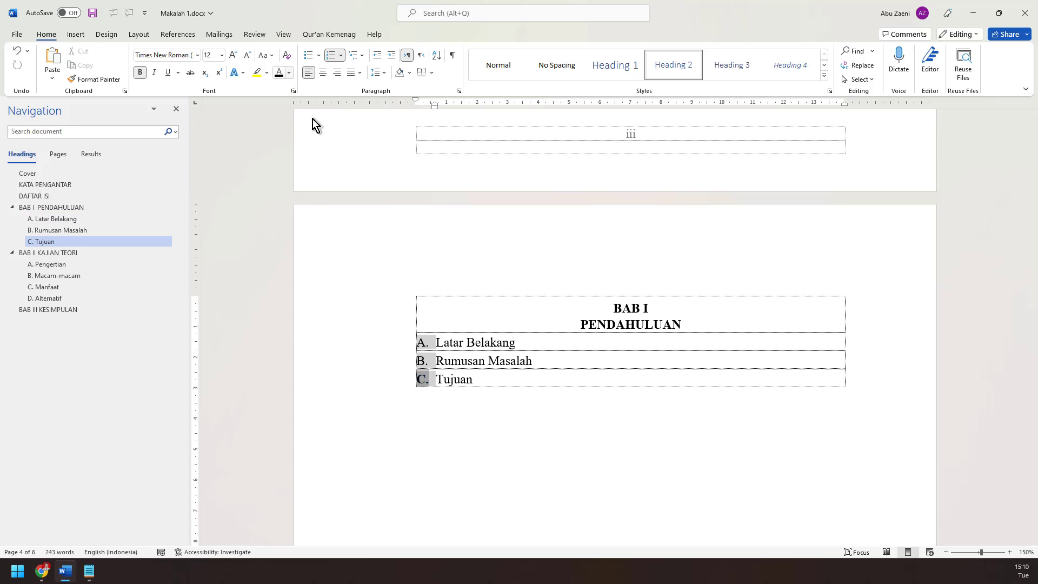
Check the lettered subheadings under BAB I PENDAHULUAN and BAB II KAJIAN TEORI
left_click(489, 381)
scroll(487, 390, "up", 5)
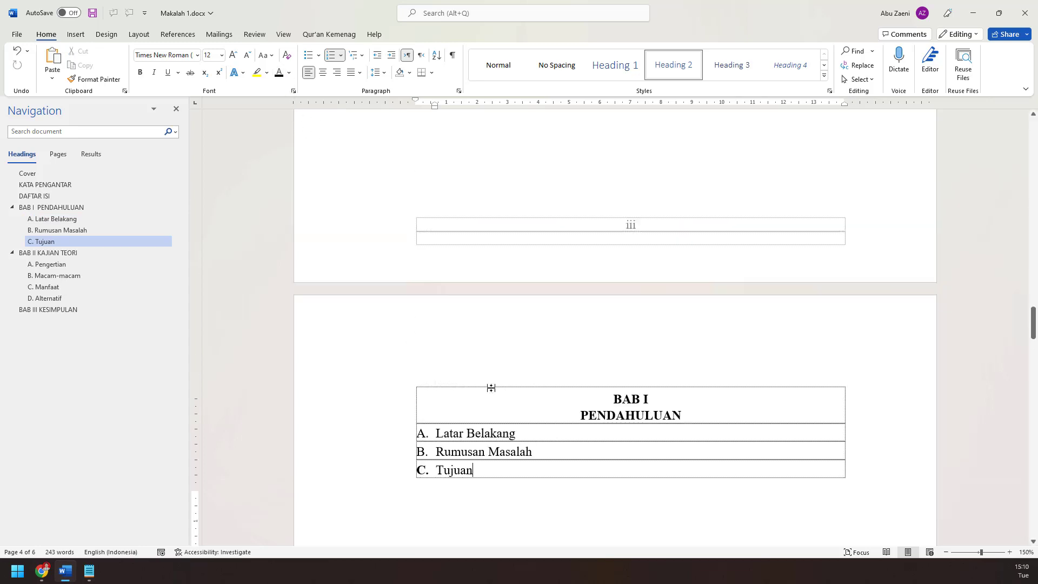
scroll(500, 419, "down", 10)
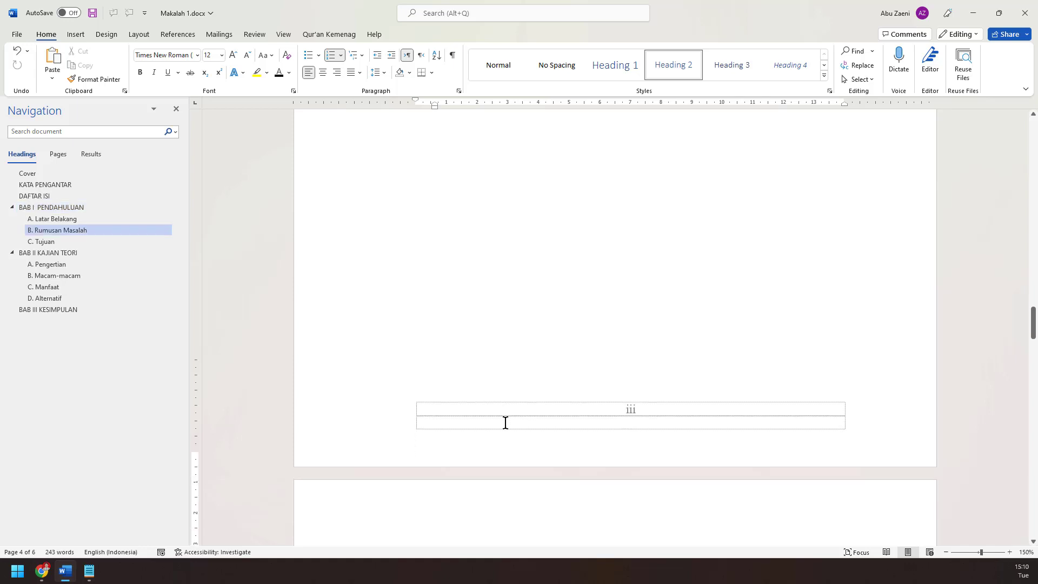
scroll(511, 428, "down", 5)
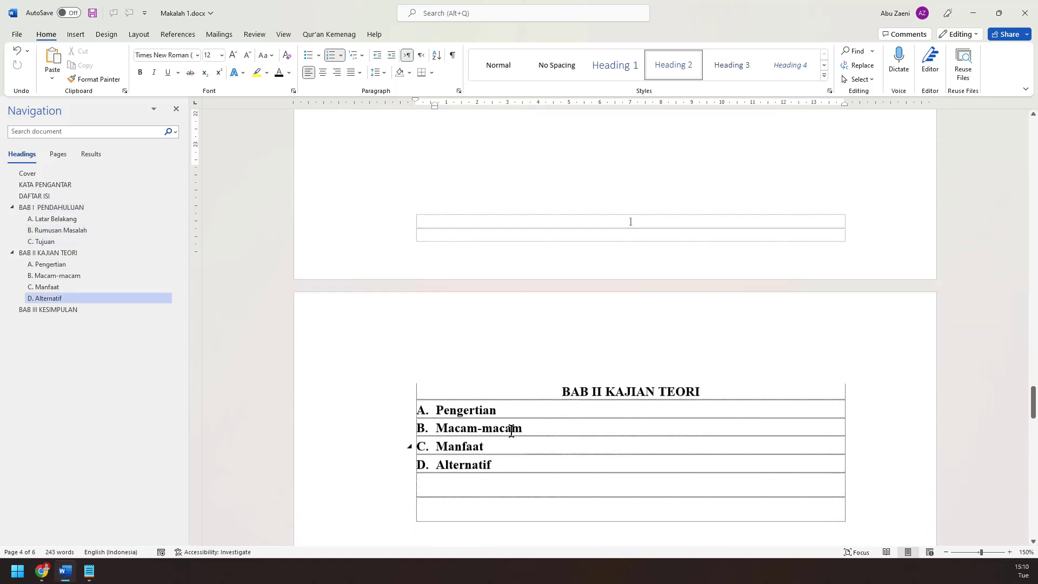
scroll(507, 446, "up", 12)
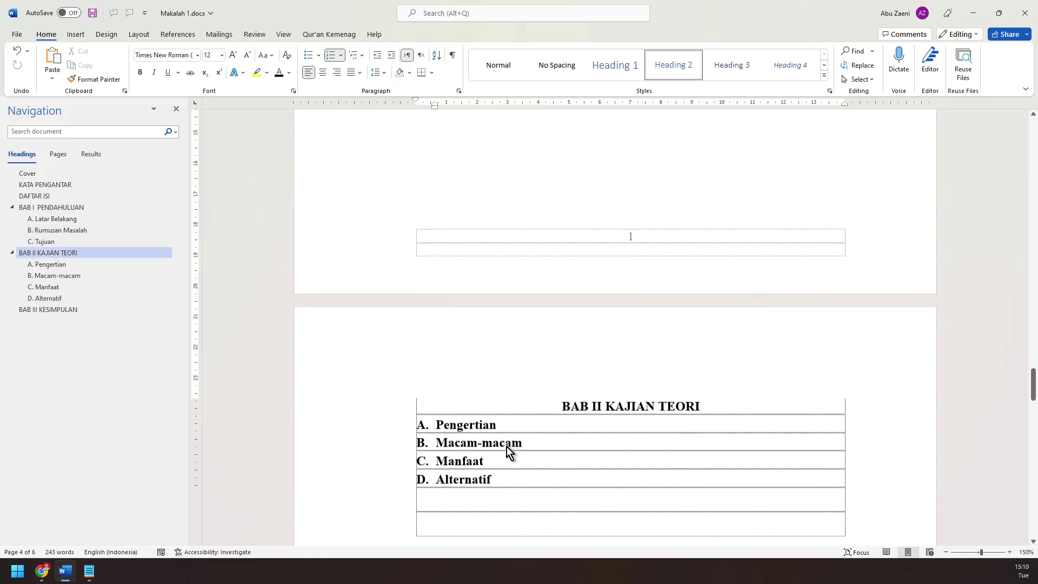
Insert the built-in Automatic Table 1 table of contents on the empty line beneath the "DAFTAR ISI" title
left_click(21, 198)
scroll(402, 266, "up", 2)
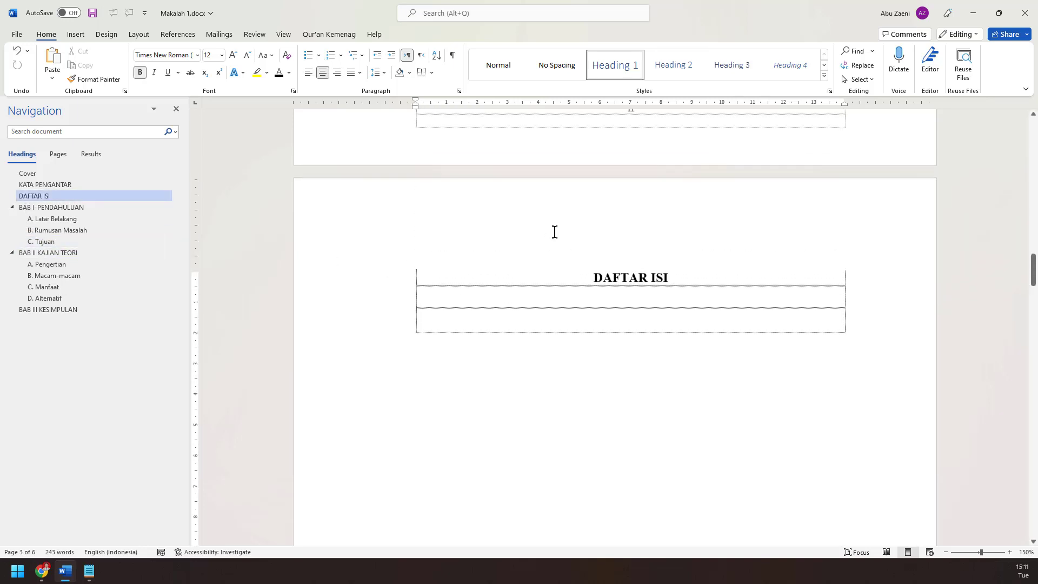
left_click(629, 301)
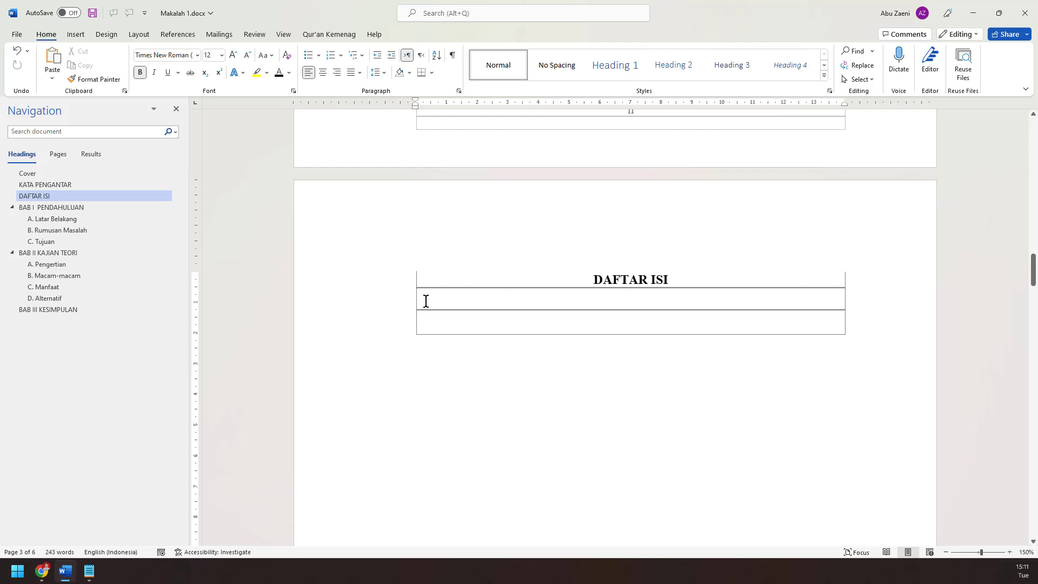
type("F")
key("BackSpace")
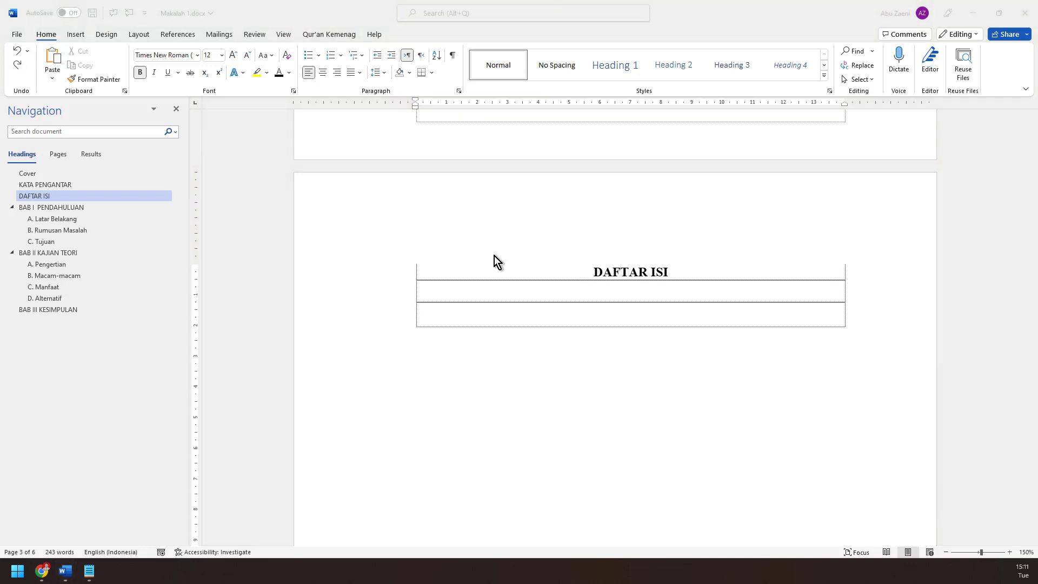
left_click(515, 299)
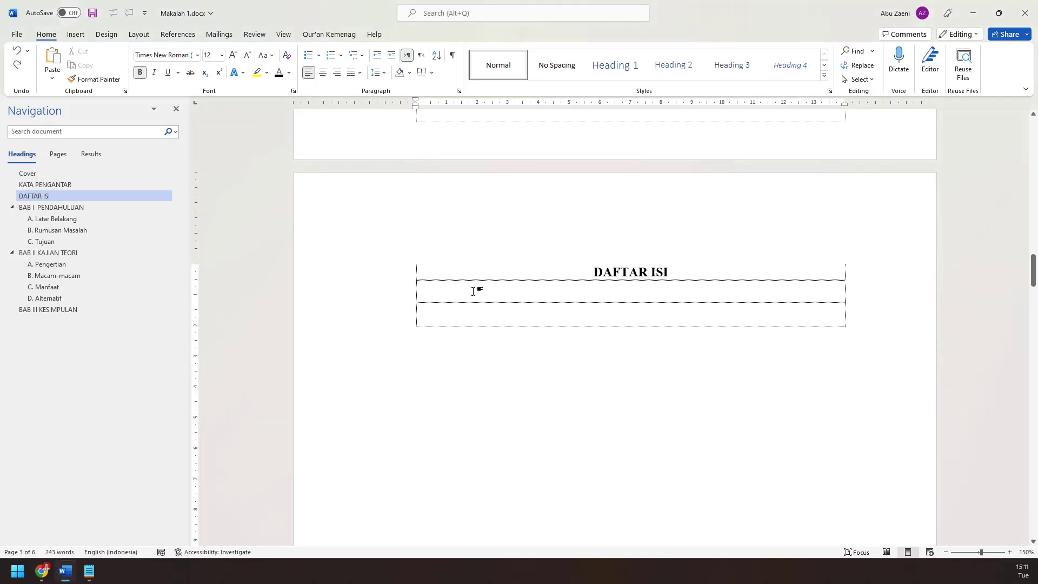
left_click(186, 37)
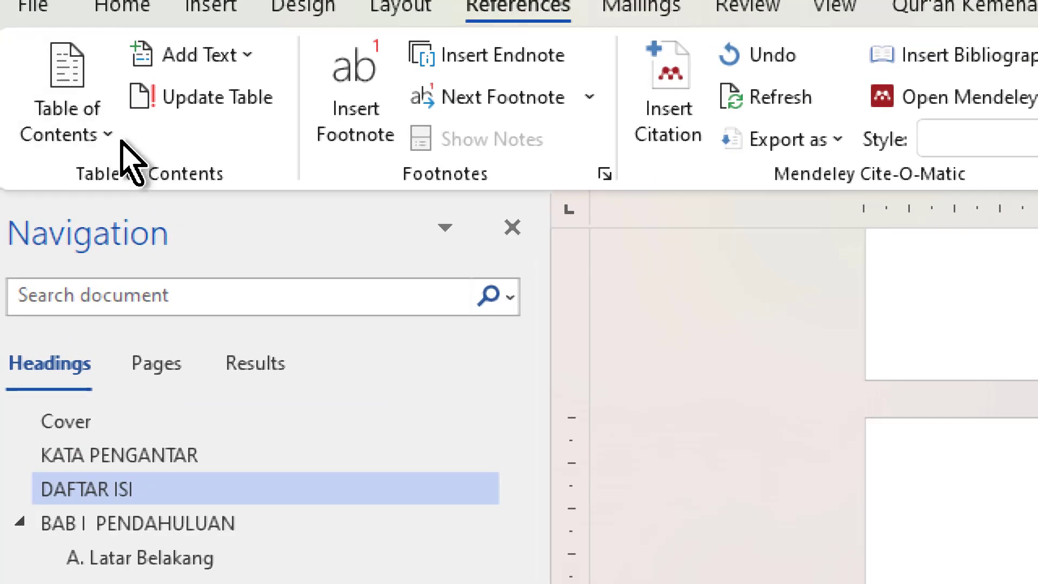
left_click(112, 155)
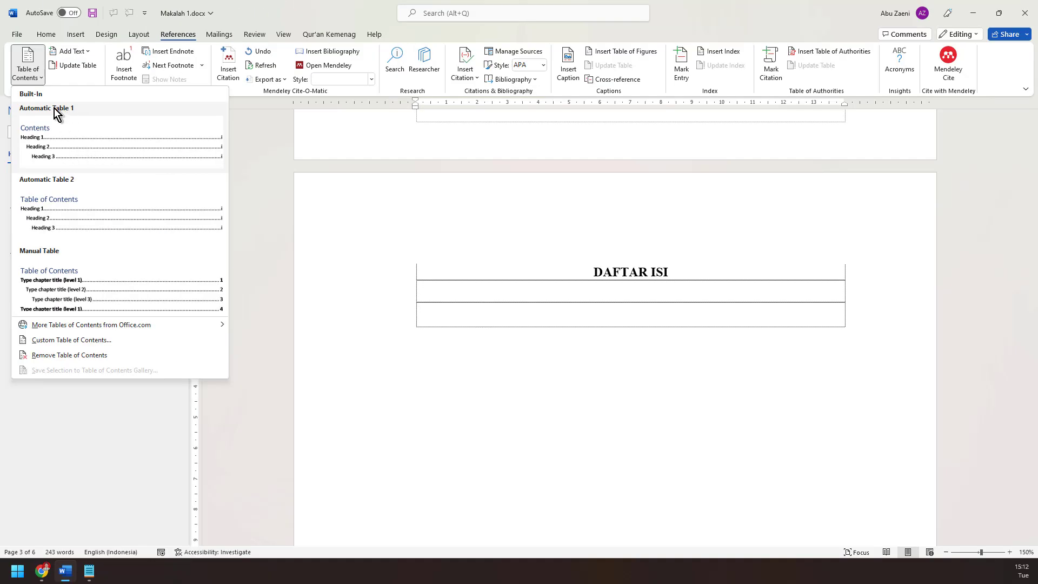
left_click(118, 146)
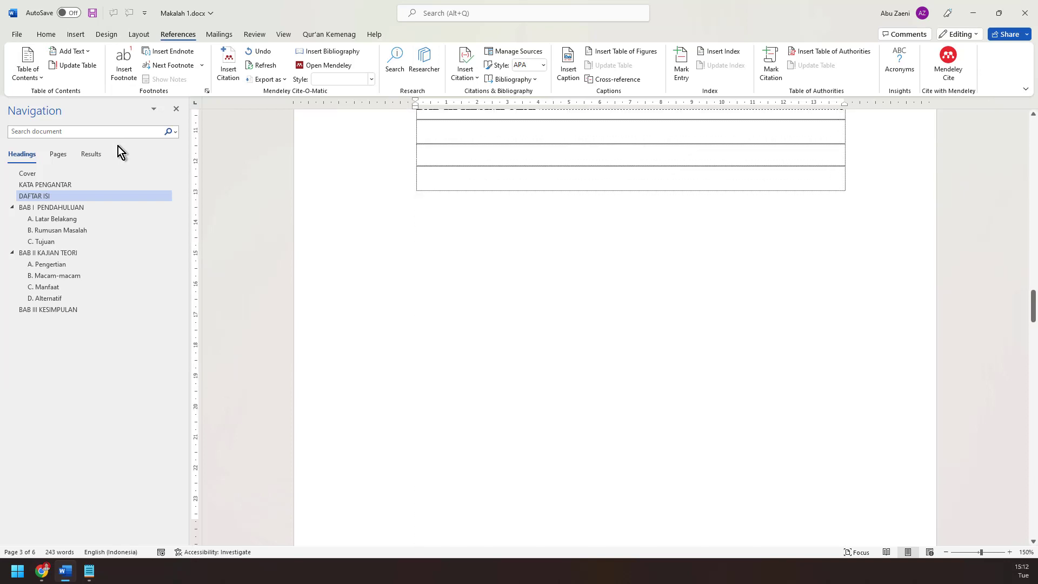
scroll(464, 268, "up", 8)
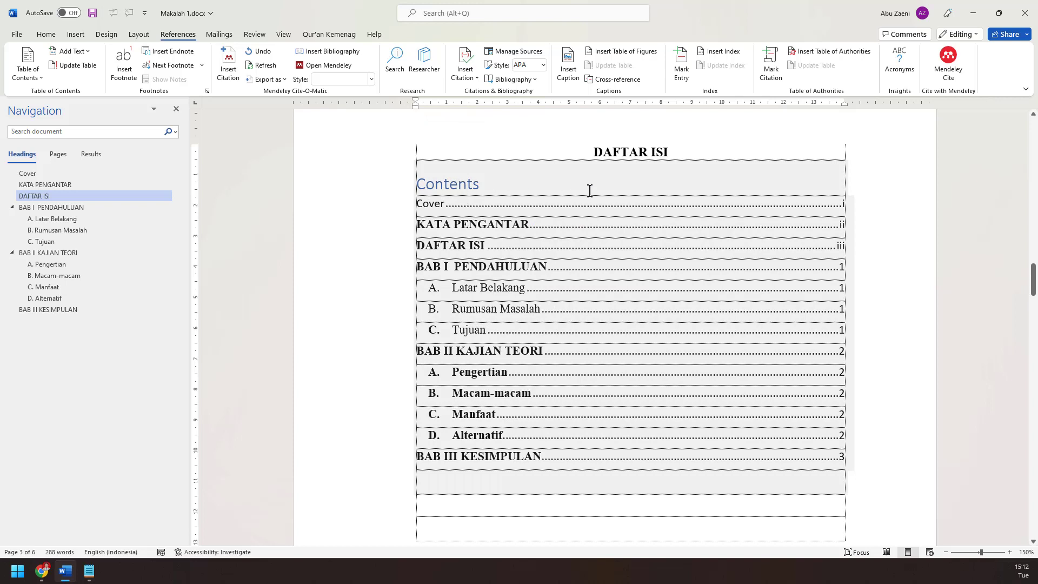
Delete the "Contents" title text above the table of contents entries, keeping the Cover entry on its own line
left_click(477, 183)
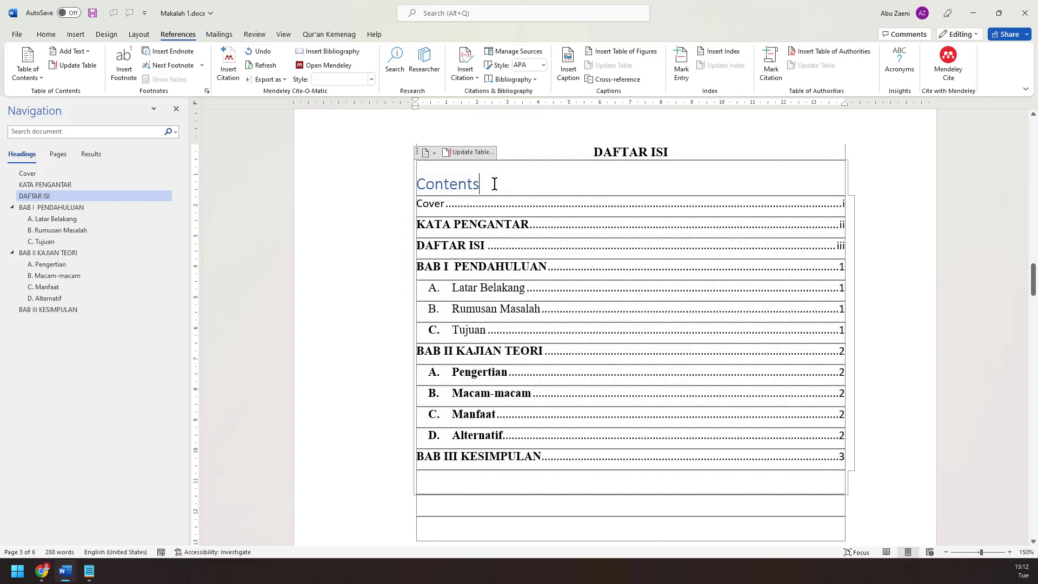
left_click_drag(494, 184, 416, 185)
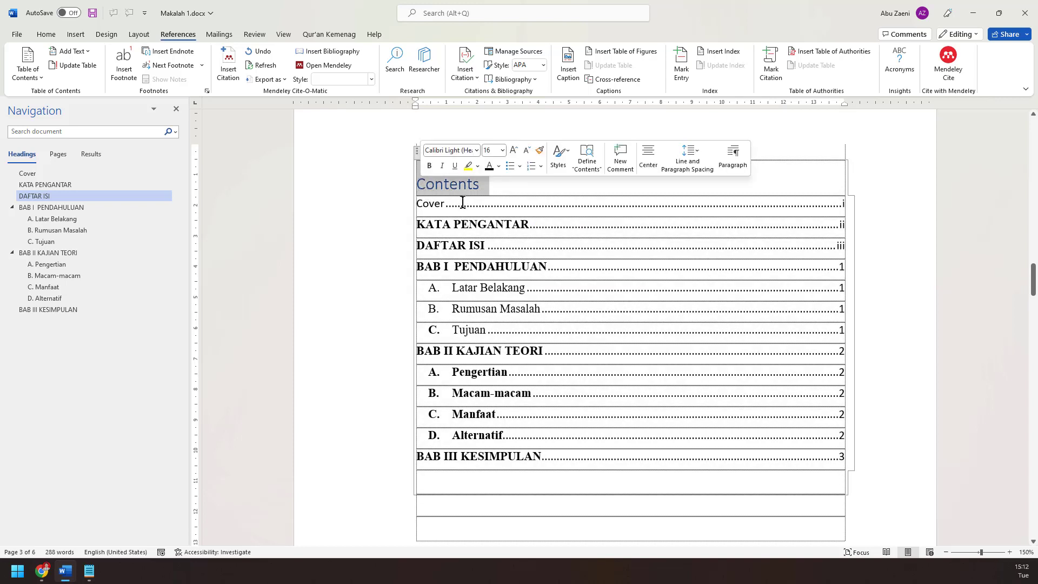
left_click(502, 195)
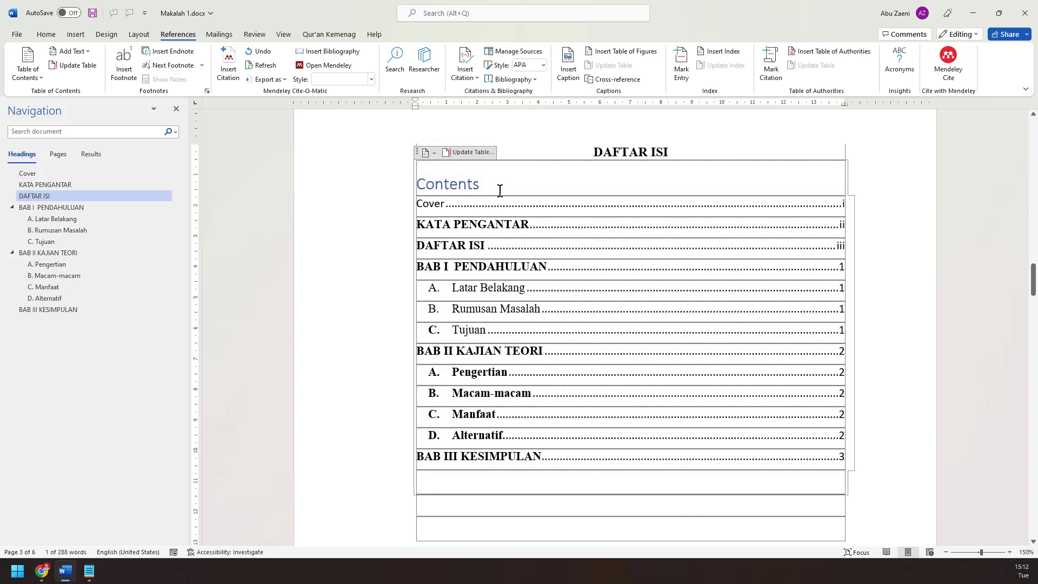
left_click_drag(500, 190, 430, 191)
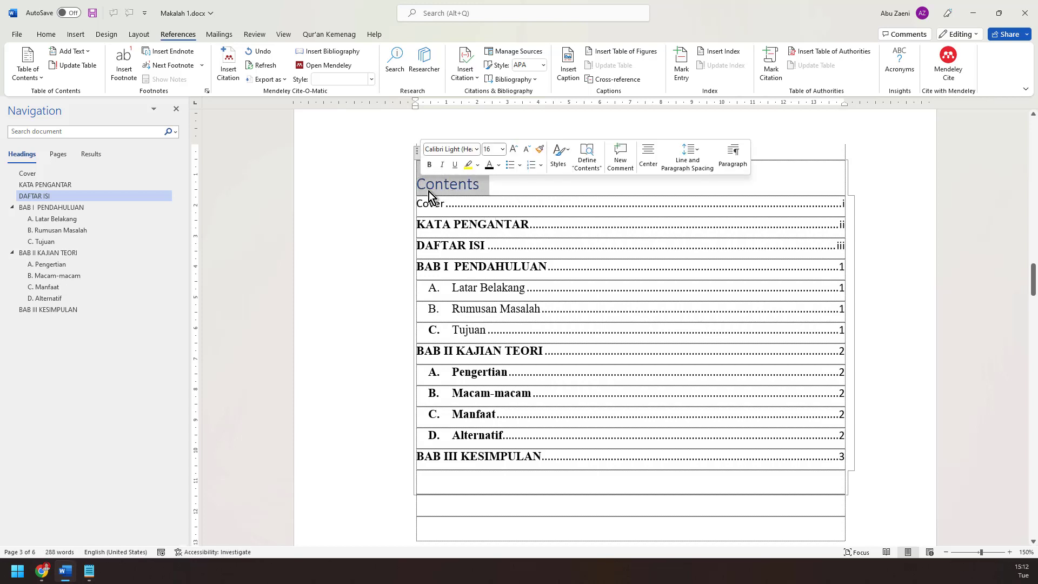
key("Delete")
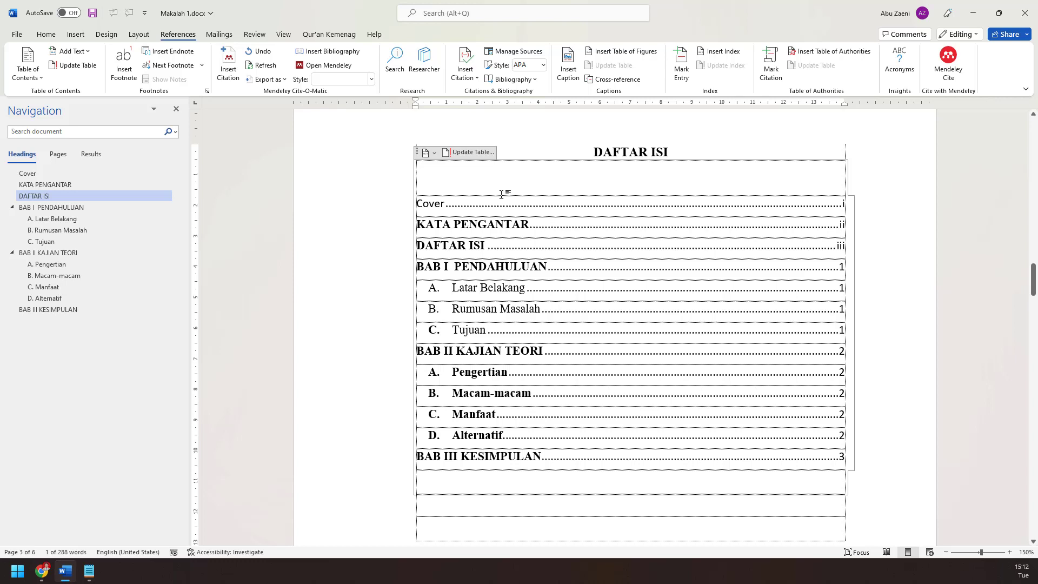
key("Delete")
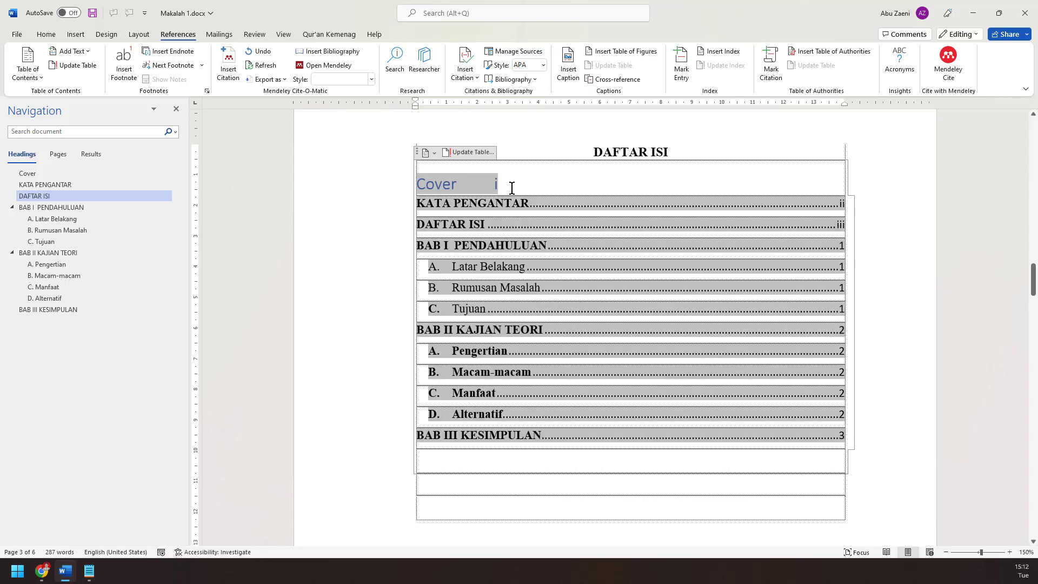
key("ctrl+z")
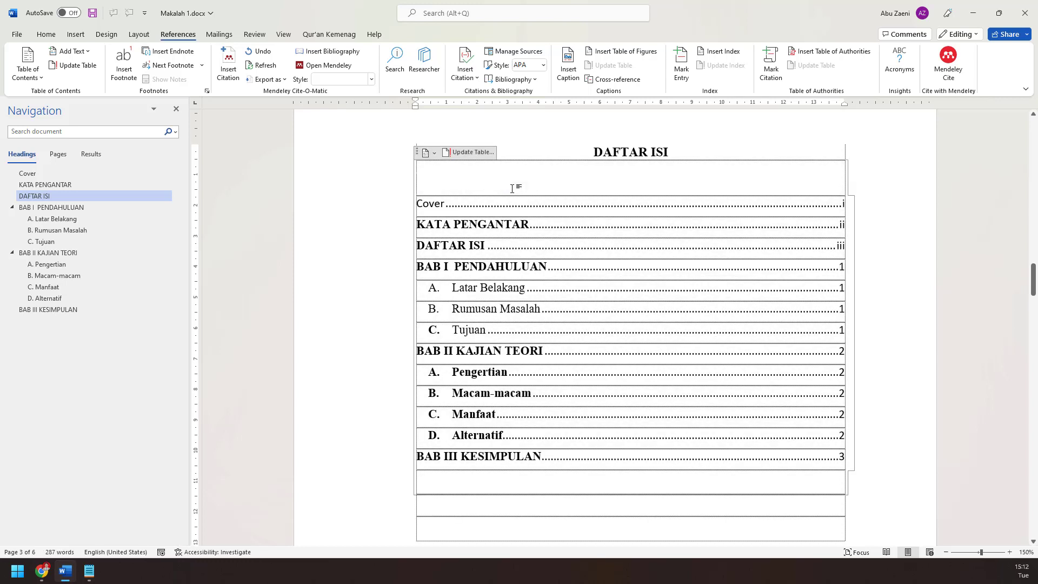
Examine the page numbers of the table of contents entries from Cover to BAB III KESIMPULAN
left_click(819, 304)
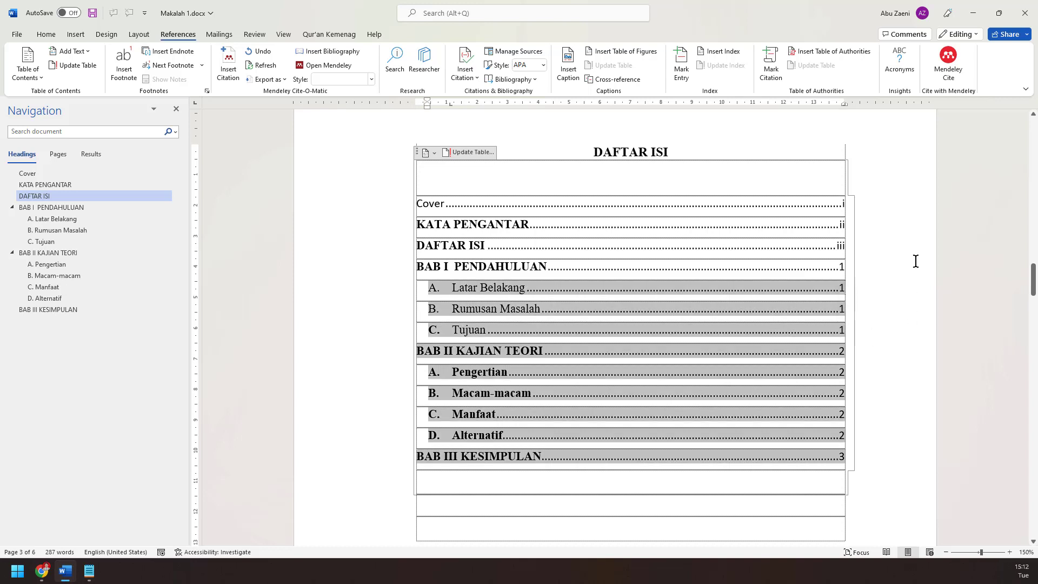
left_click_drag(916, 261, 465, 203)
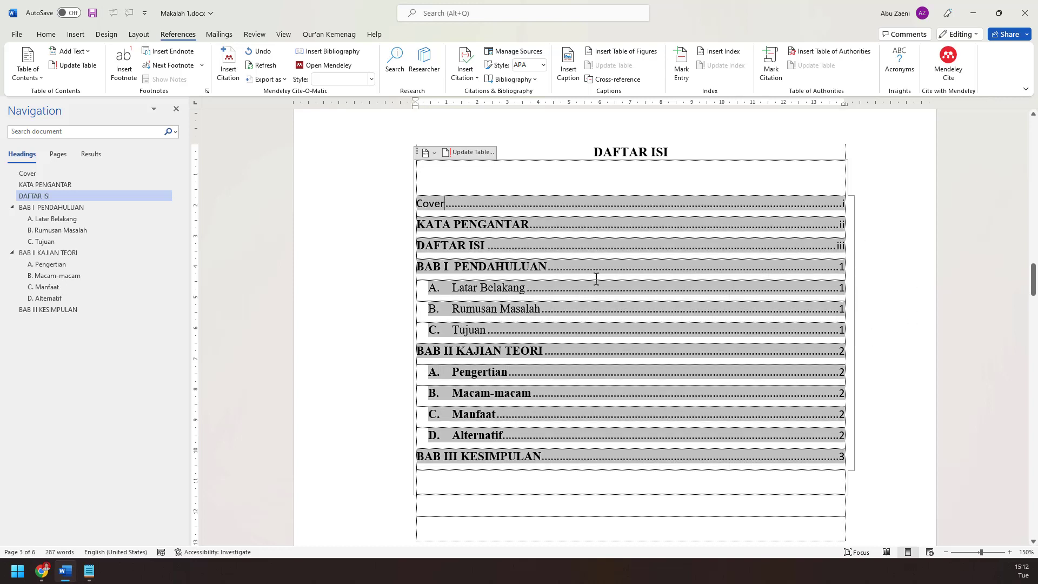
scroll(654, 297, "down", 3)
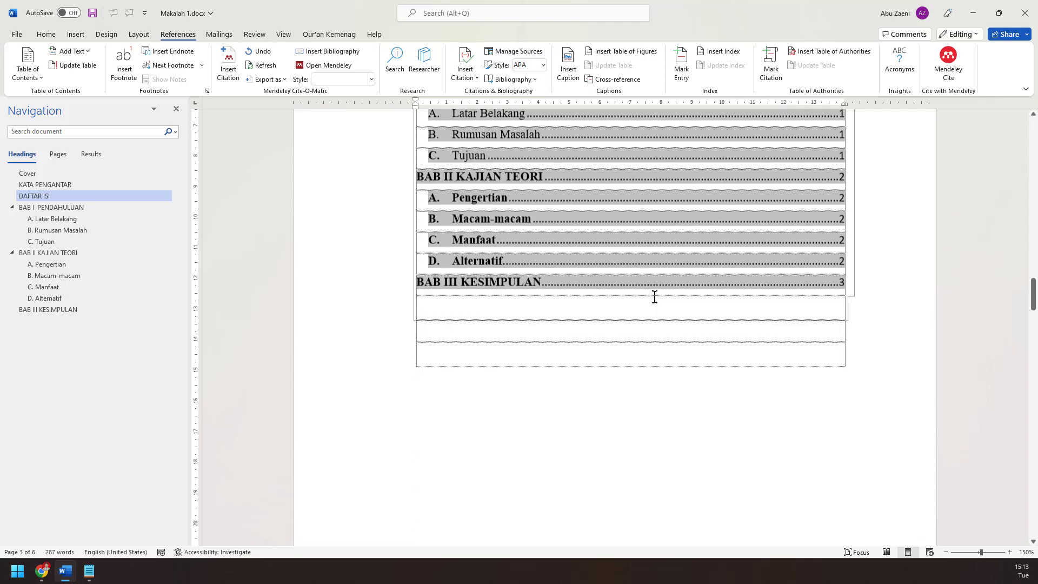
scroll(653, 294, "up", 3)
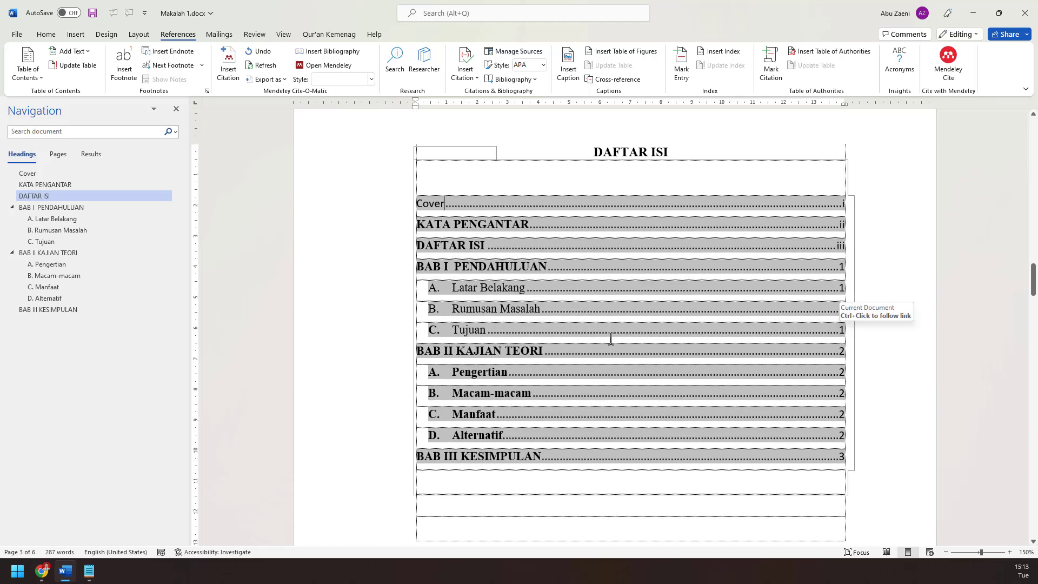
scroll(611, 339, "down", 3)
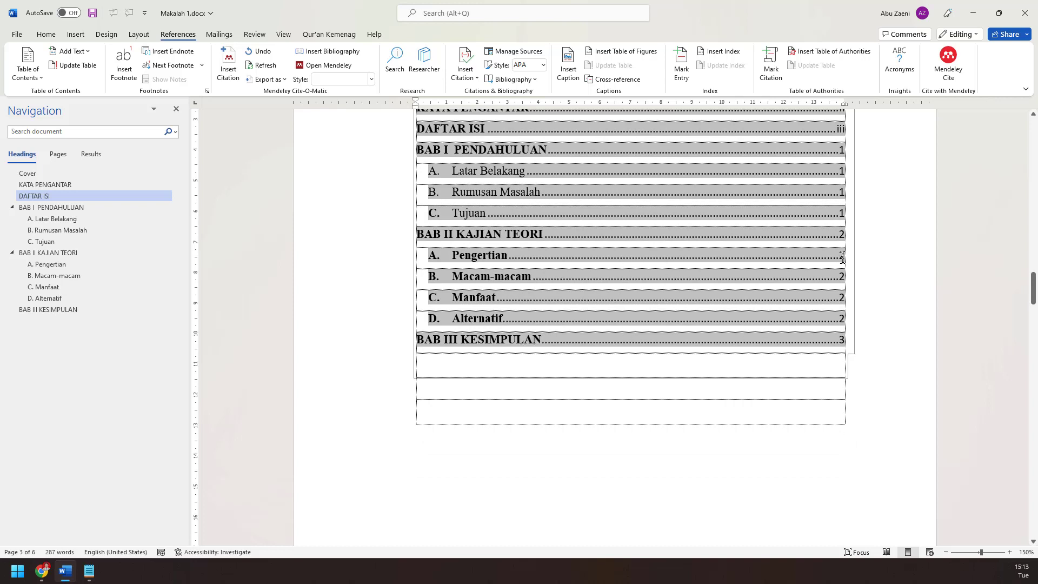
left_click(843, 258)
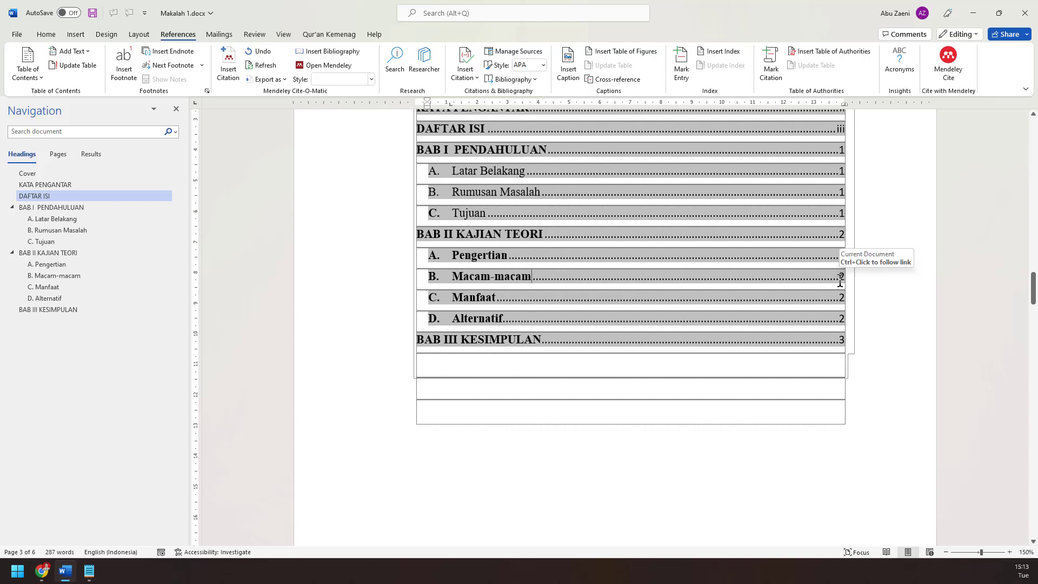
Add two empty lines below "A. Pengertian" in BAB II KAJIAN TEORI and insert a blank page there
scroll(761, 422, "down", 8)
scroll(761, 423, "down", 10)
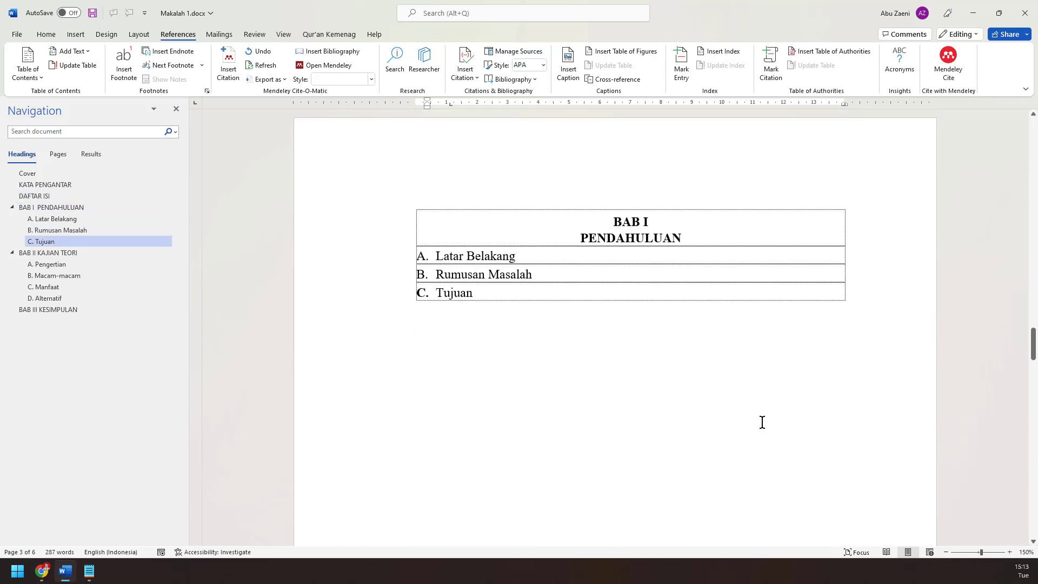
scroll(764, 423, "down", 5)
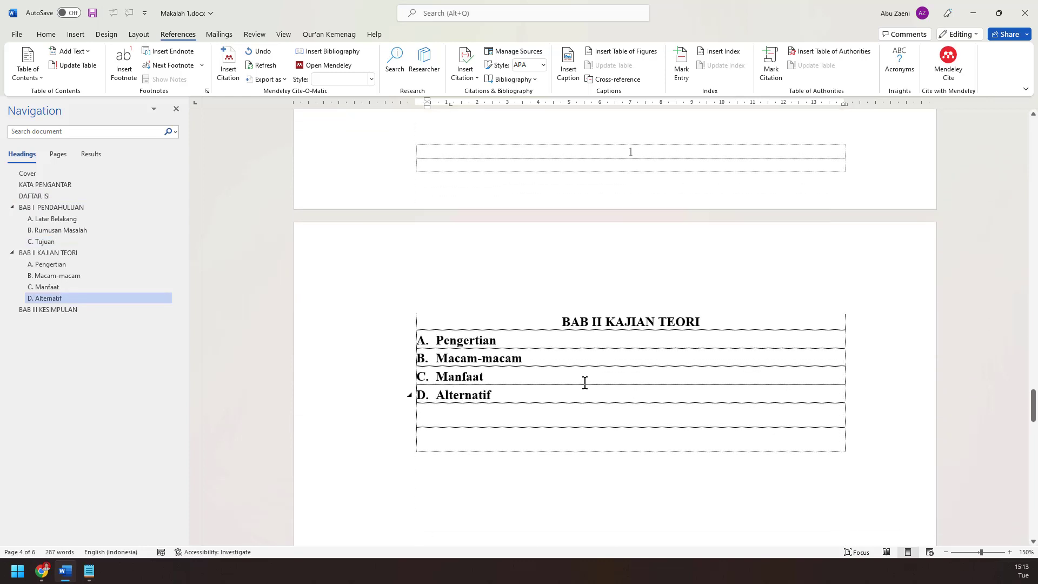
left_click(527, 338)
key("Return")
key("Return")
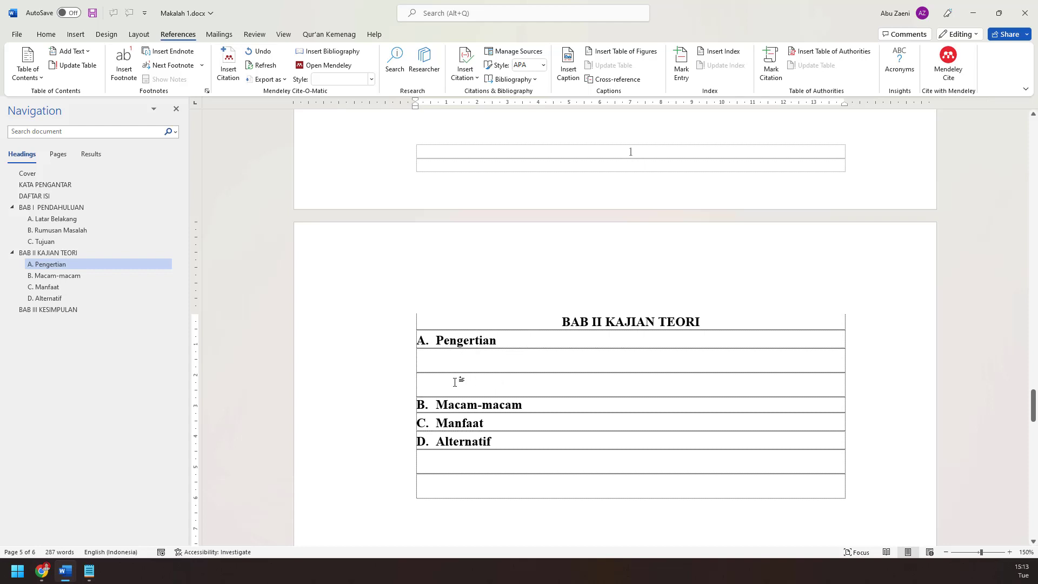
left_click(79, 36)
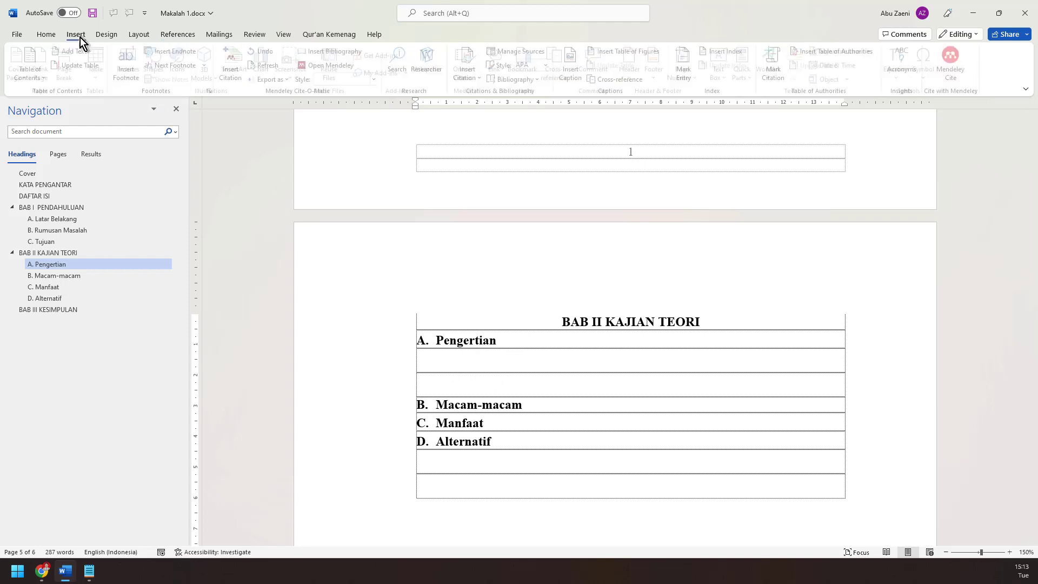
left_click(52, 79)
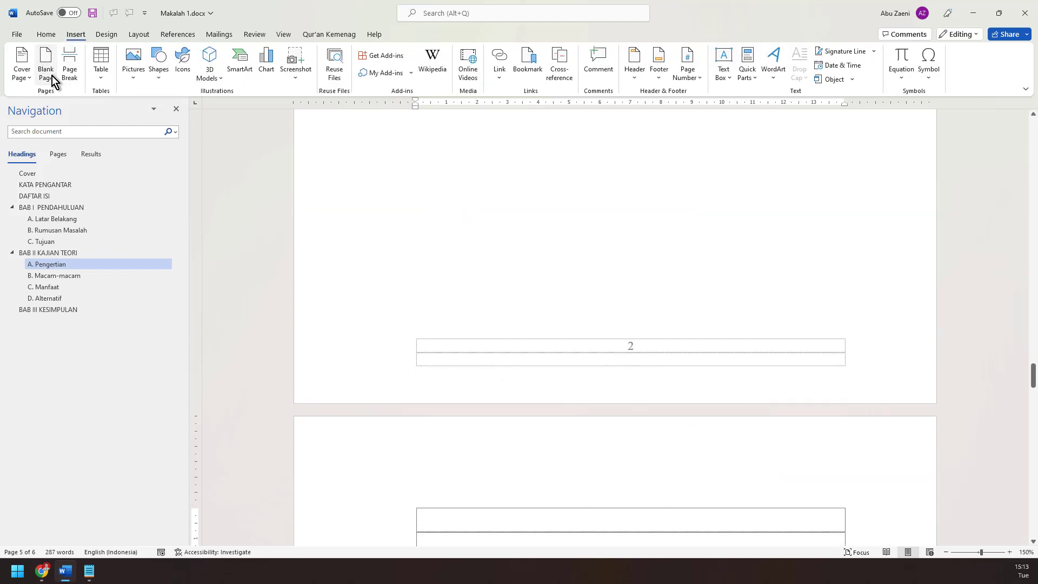
Review the shifted BAB II pages and refresh the DAFTAR ISI table of contents with the "Update page numbers only" option
scroll(644, 438, "down", 15)
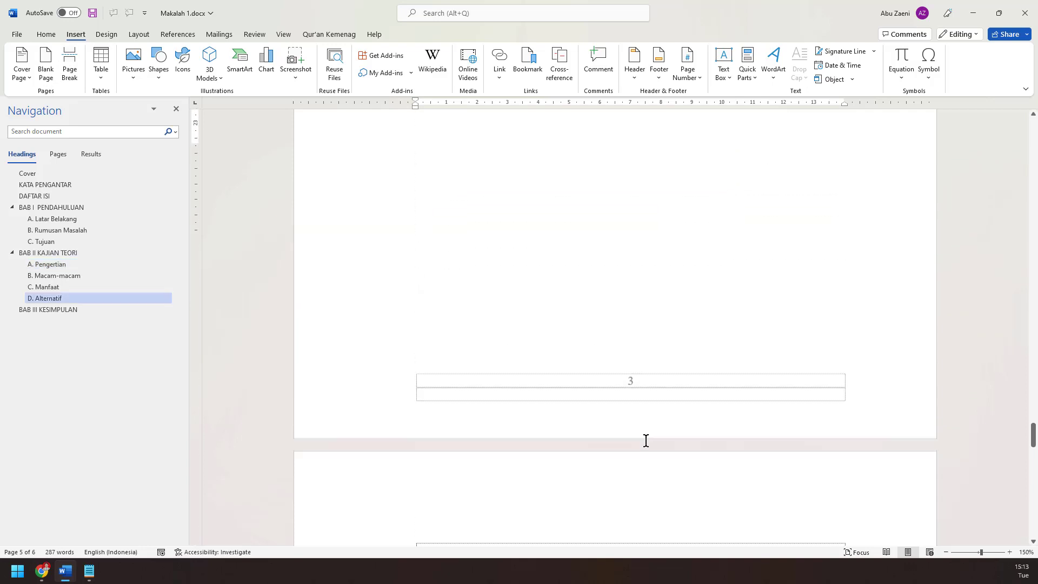
scroll(645, 440, "down", 6)
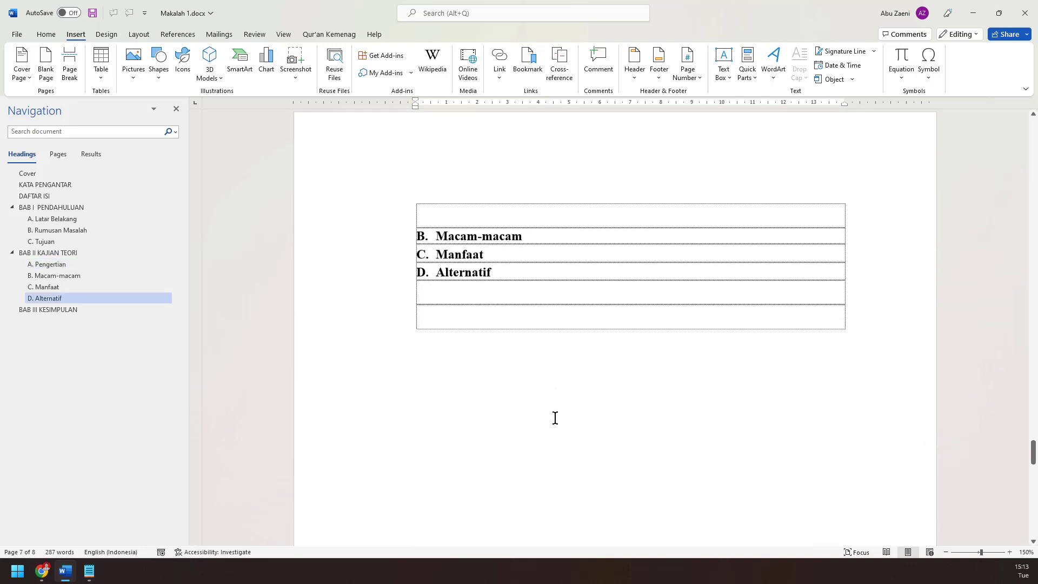
scroll(562, 422, "down", 5)
scroll(665, 508, "down", 4)
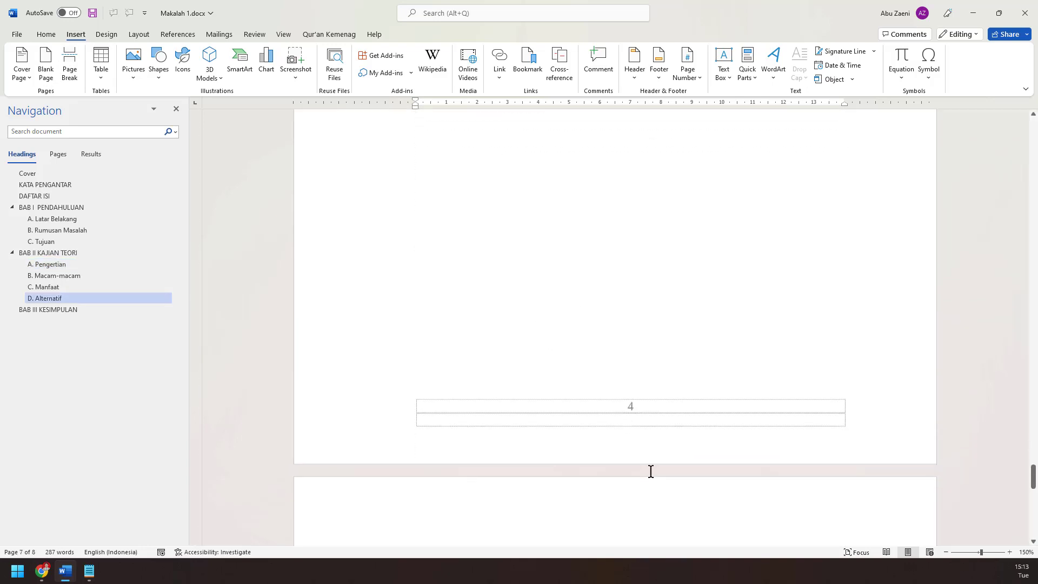
left_click(54, 197)
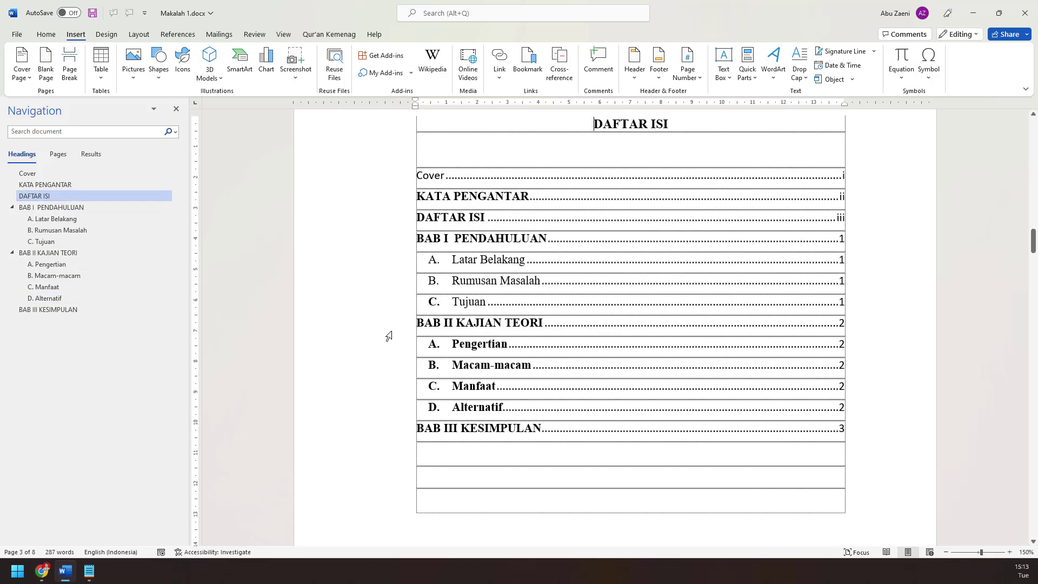
left_click(493, 394)
left_click(444, 161)
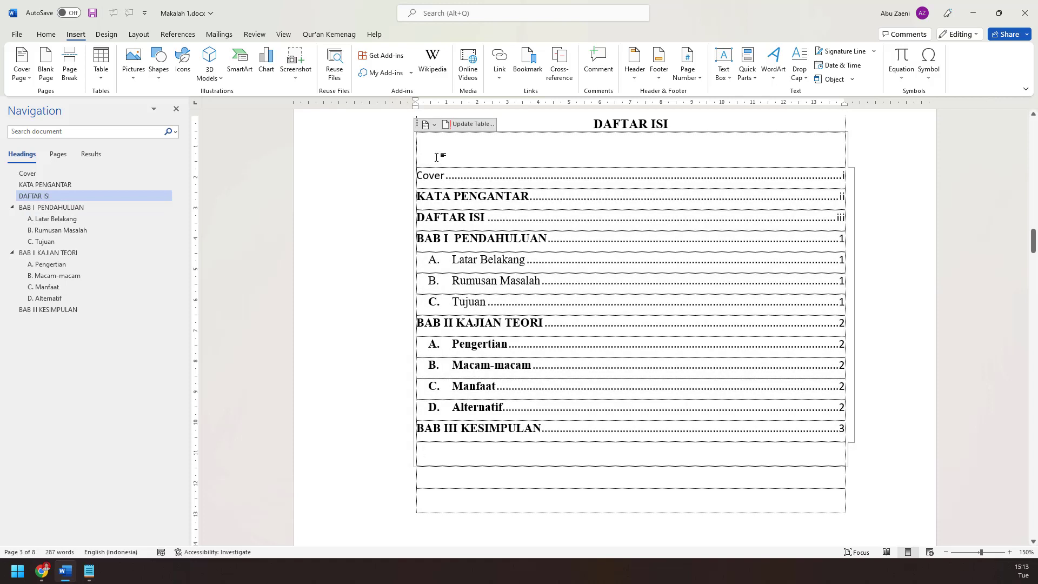
left_click(467, 125)
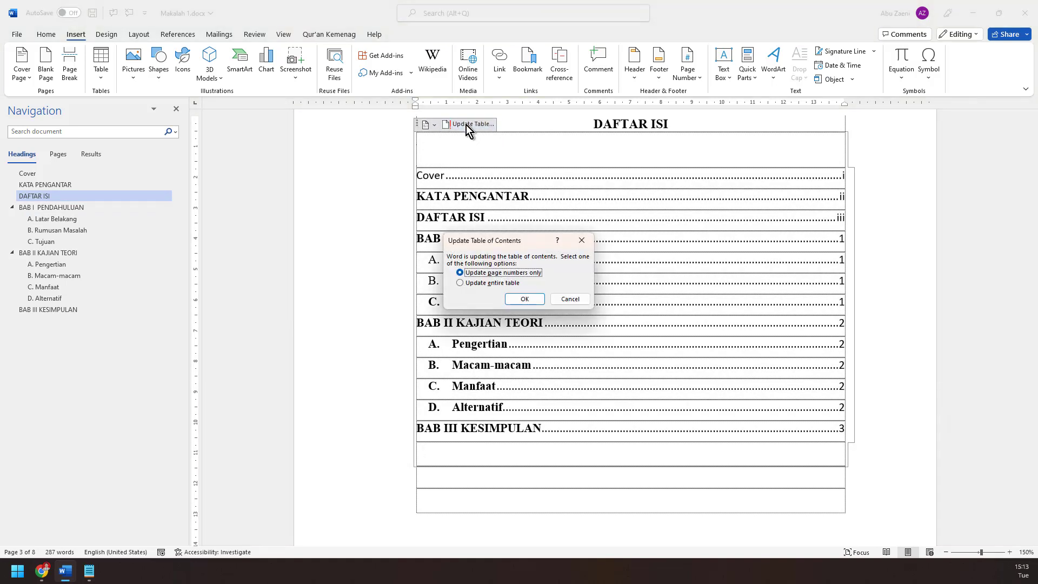
left_click(526, 300)
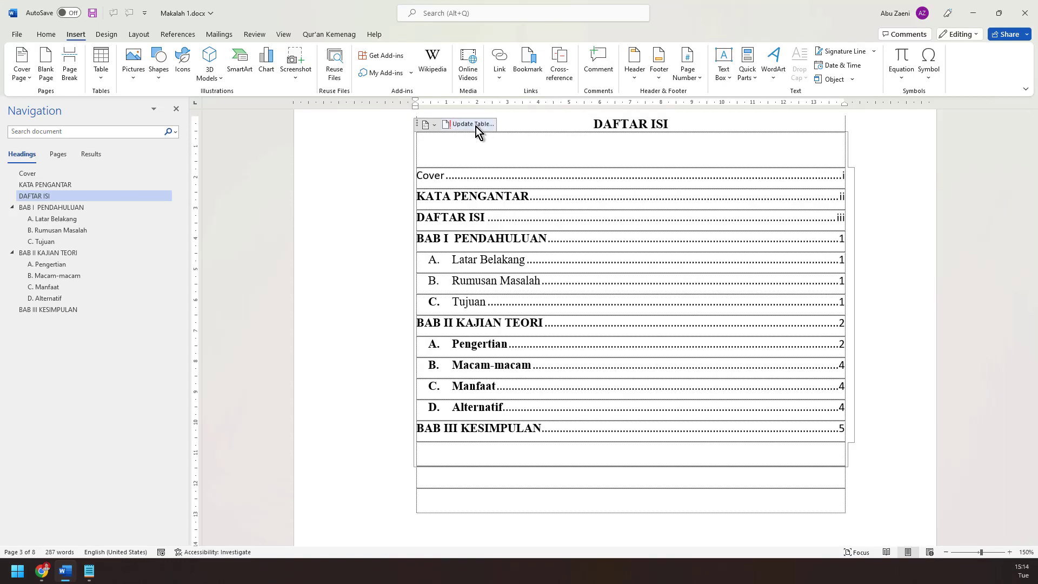
left_click(476, 127)
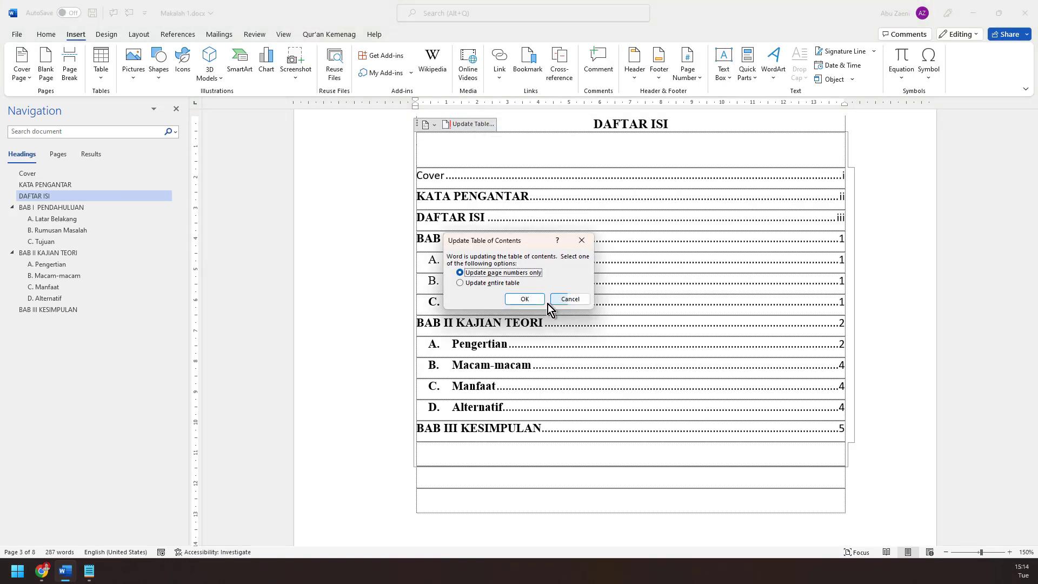
left_click(527, 299)
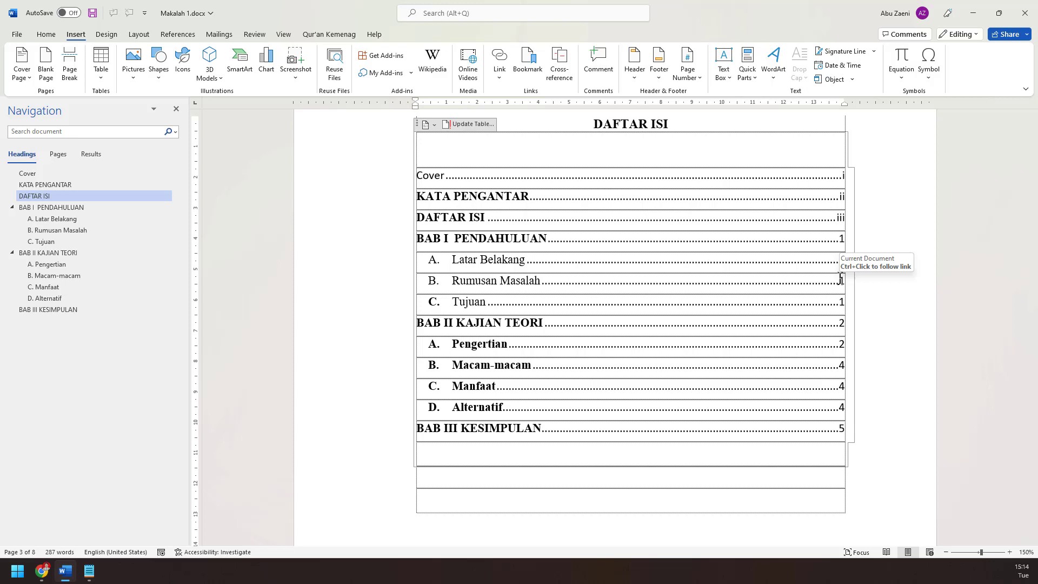
Switch to the browser showing the Kampus Tutorial mind map in Xmind
left_click(42, 571)
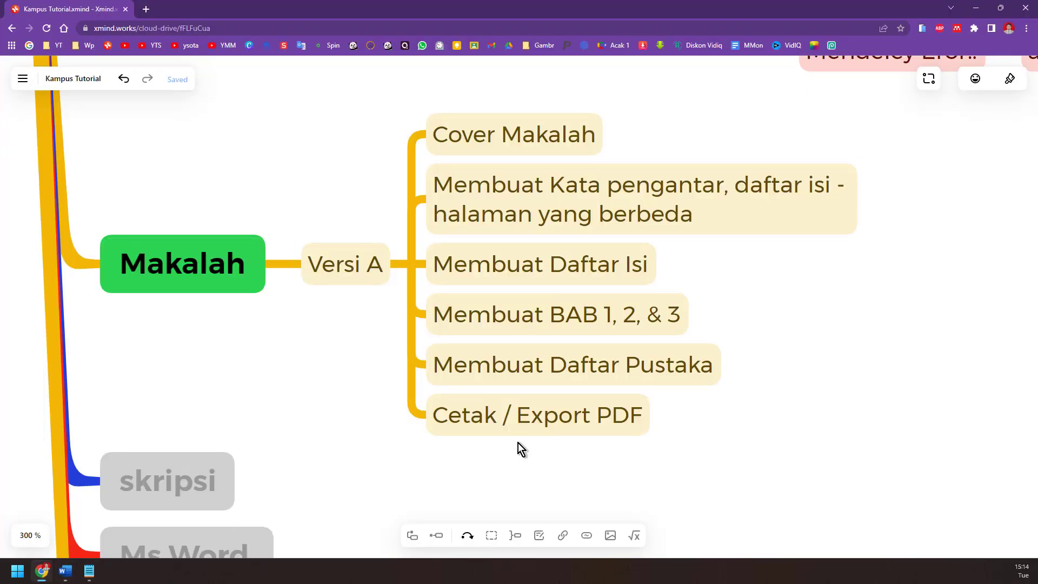